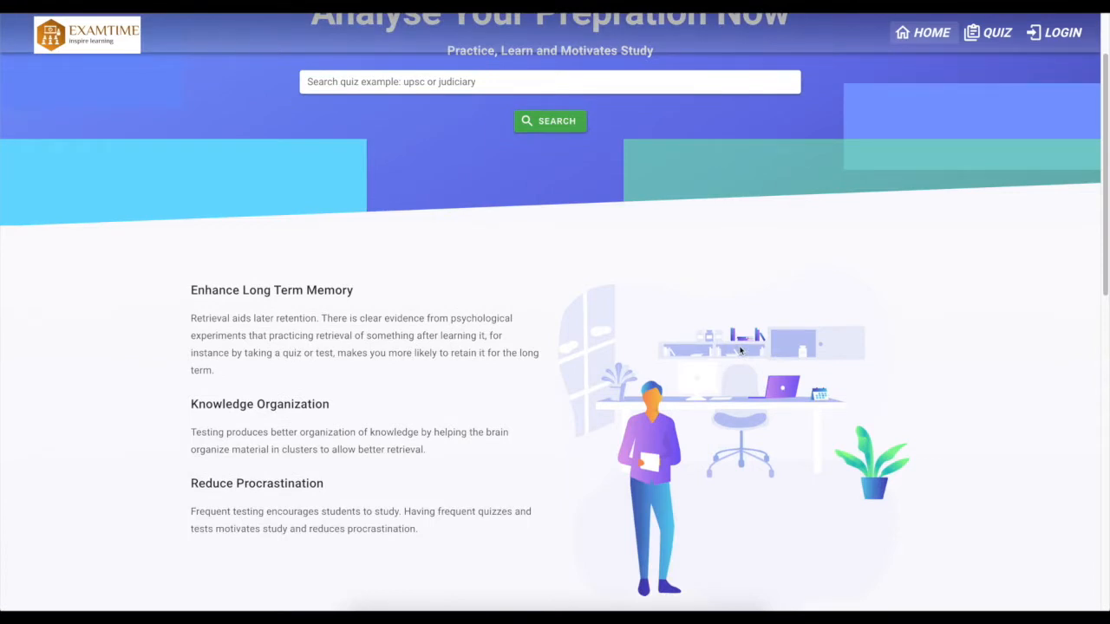
Browse the landing page's feature sections and dashboard preview carousel
{"action": "scroll", "coordinate": [741, 350], "scroll_direction": "down", "scroll_amount": 3}
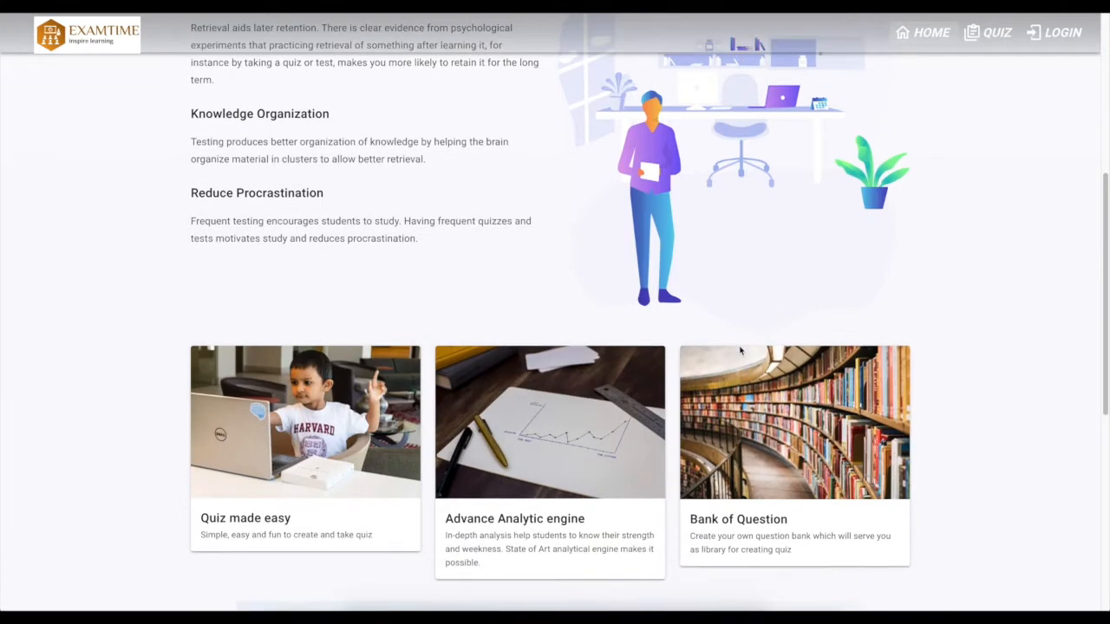
{"action": "scroll", "coordinate": [741, 349], "scroll_direction": "down", "scroll_amount": 1}
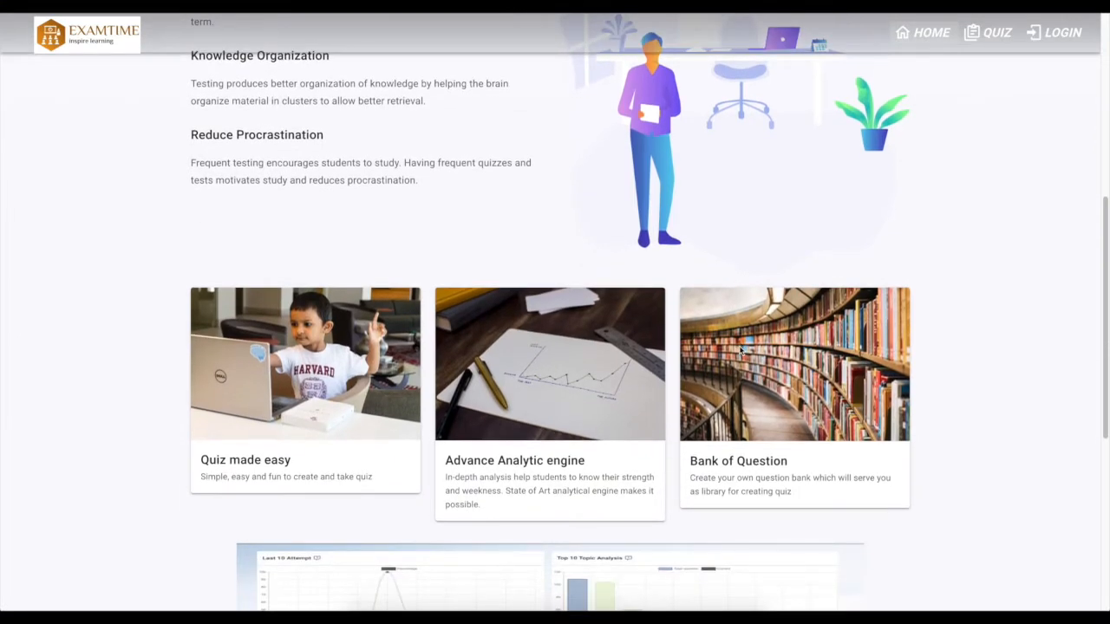
{"action": "scroll", "coordinate": [740, 349], "scroll_direction": "down", "scroll_amount": 1}
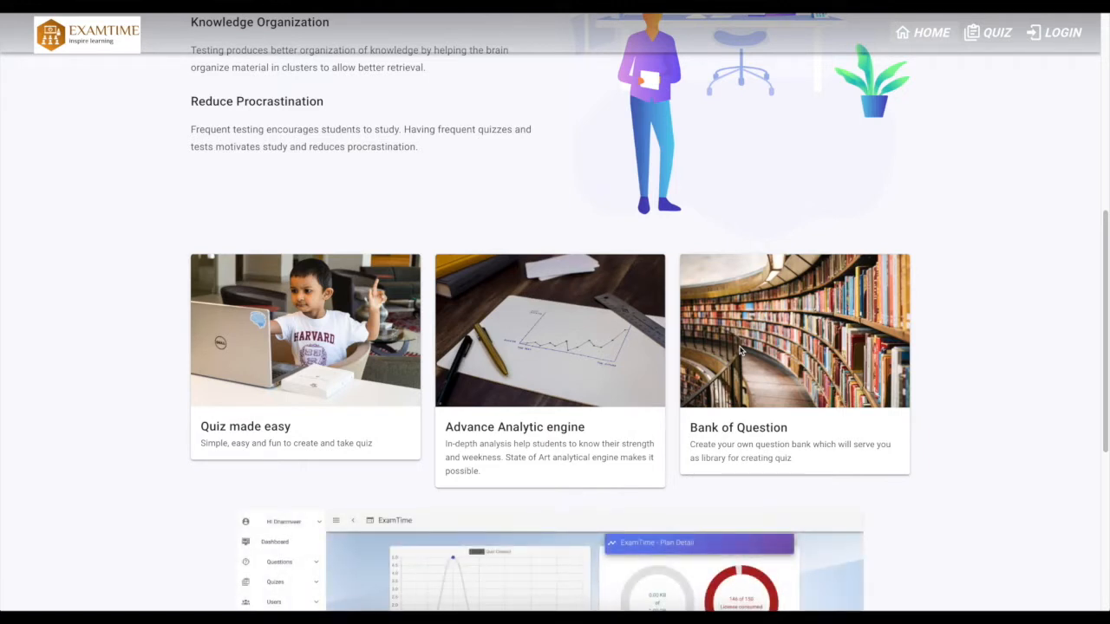
{"action": "scroll", "coordinate": [740, 350], "scroll_direction": "down", "scroll_amount": 1}
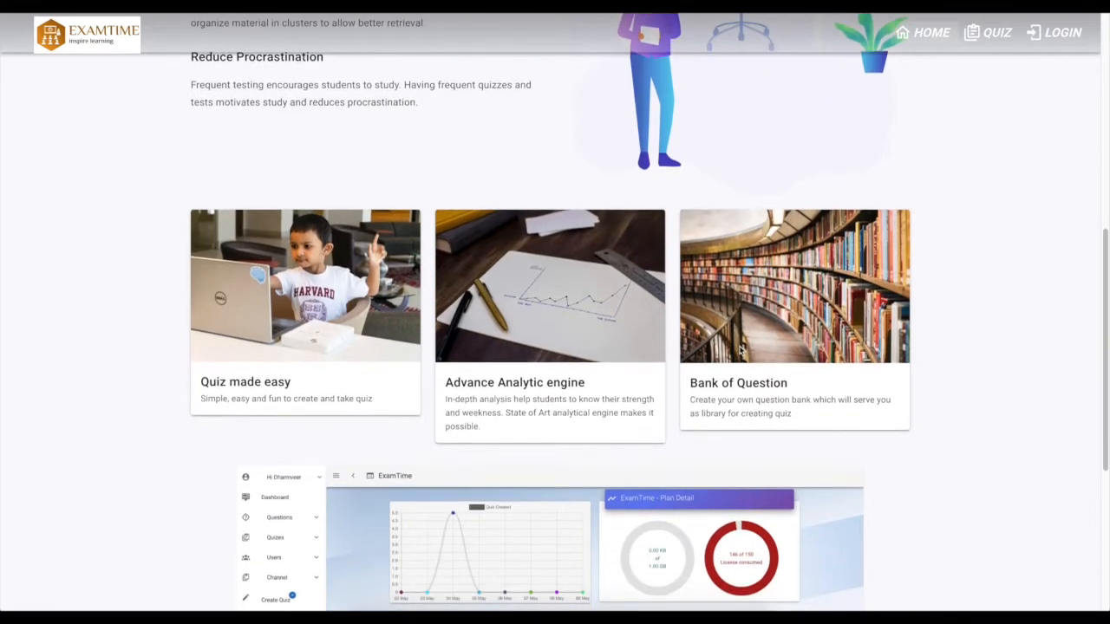
{"action": "scroll", "coordinate": [741, 350], "scroll_direction": "down", "scroll_amount": 1}
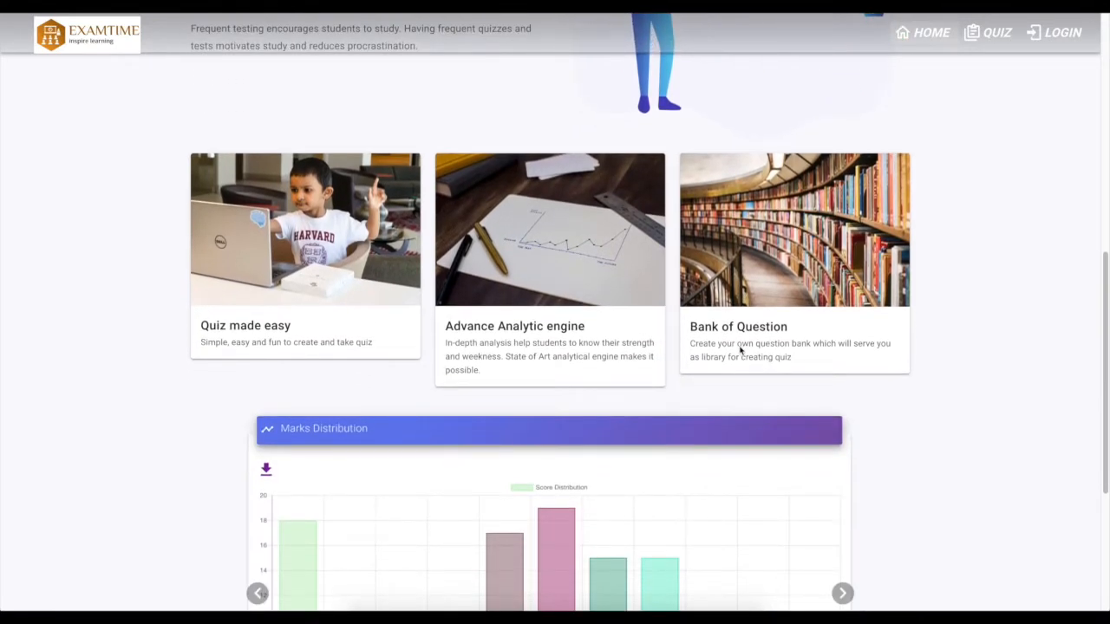
{"action": "scroll", "coordinate": [741, 350], "scroll_direction": "down", "scroll_amount": 5}
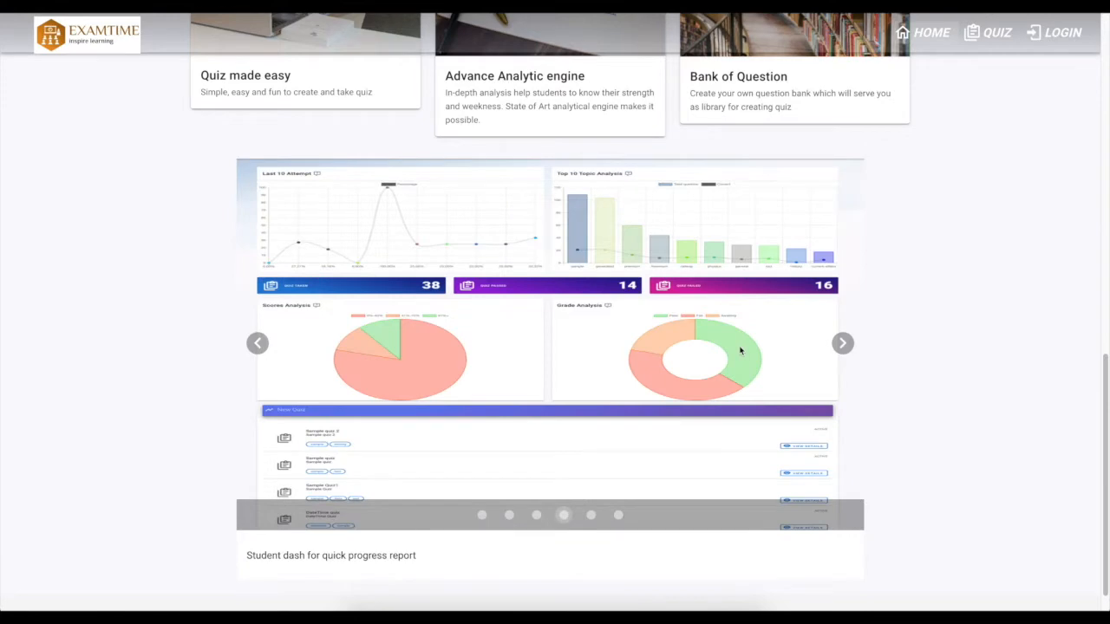
{"action": "scroll", "coordinate": [740, 350], "scroll_direction": "up", "scroll_amount": 10}
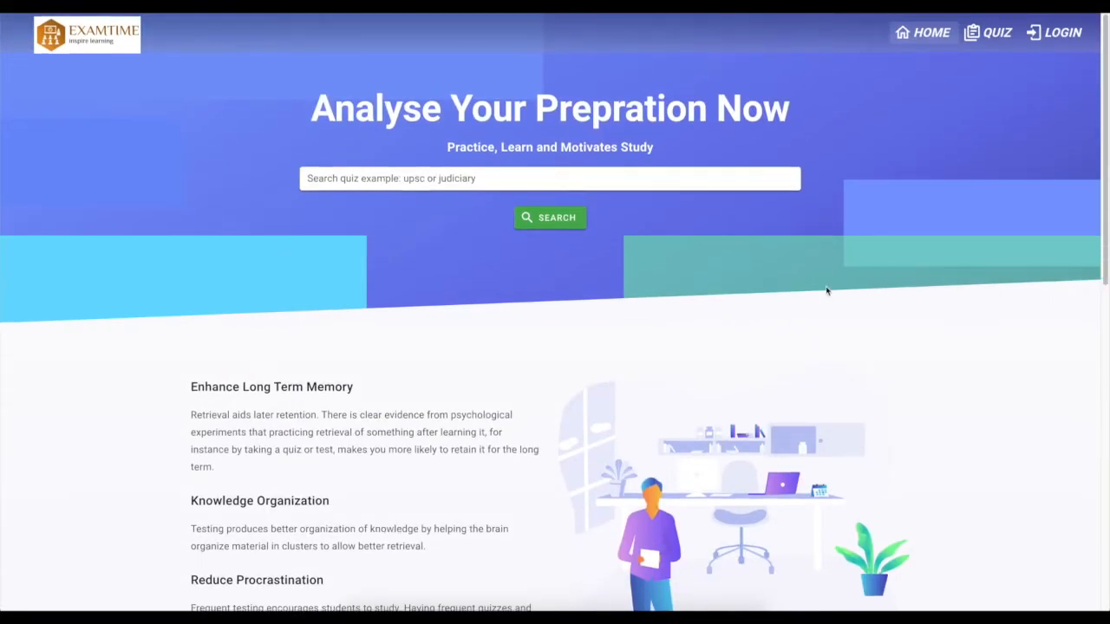
Open the login page and sign in with the saved account credentials
{"action": "left_click", "coordinate": [1058, 33]}
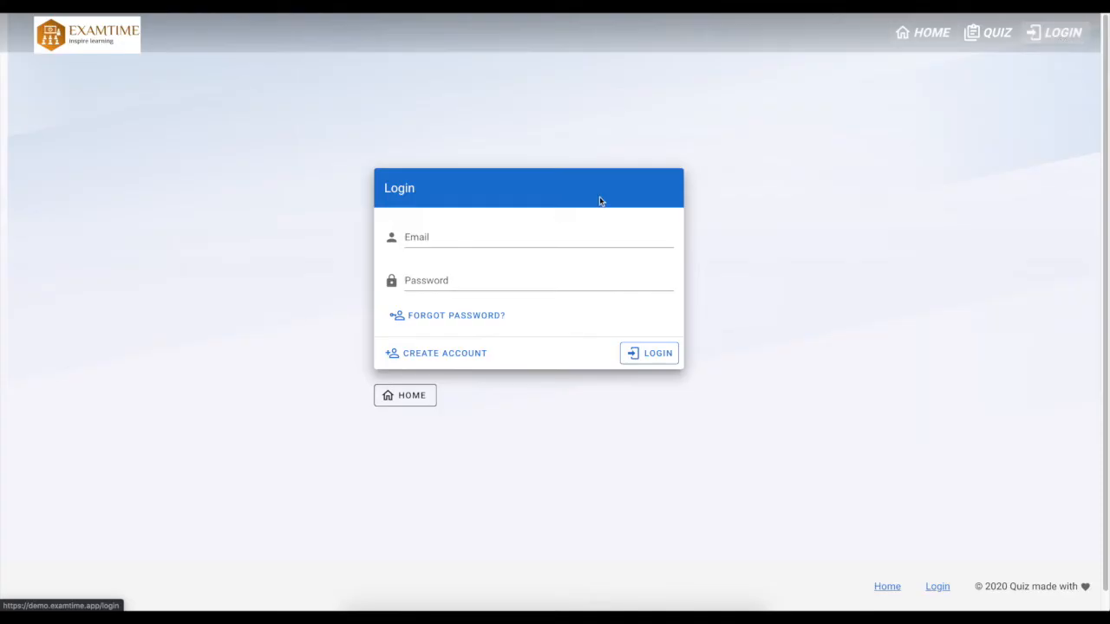
{"action": "left_click", "coordinate": [651, 355]}
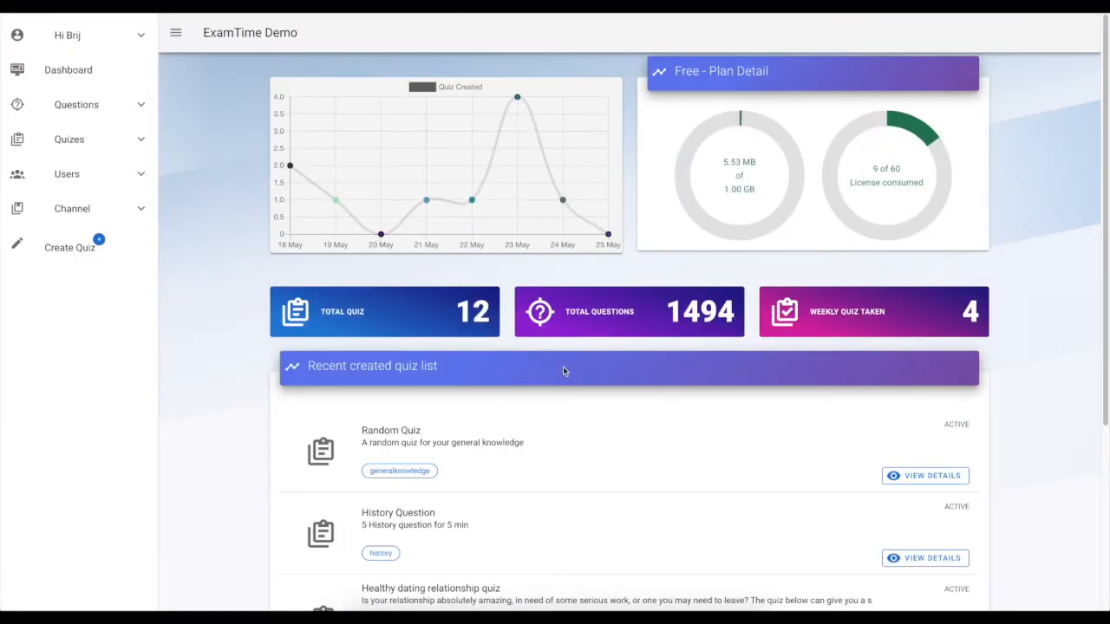
Examine the dashboard's quiz-created chart, plan detail, license usage and quiz totals
{"action": "scroll", "coordinate": [563, 366], "scroll_direction": "down", "scroll_amount": 5}
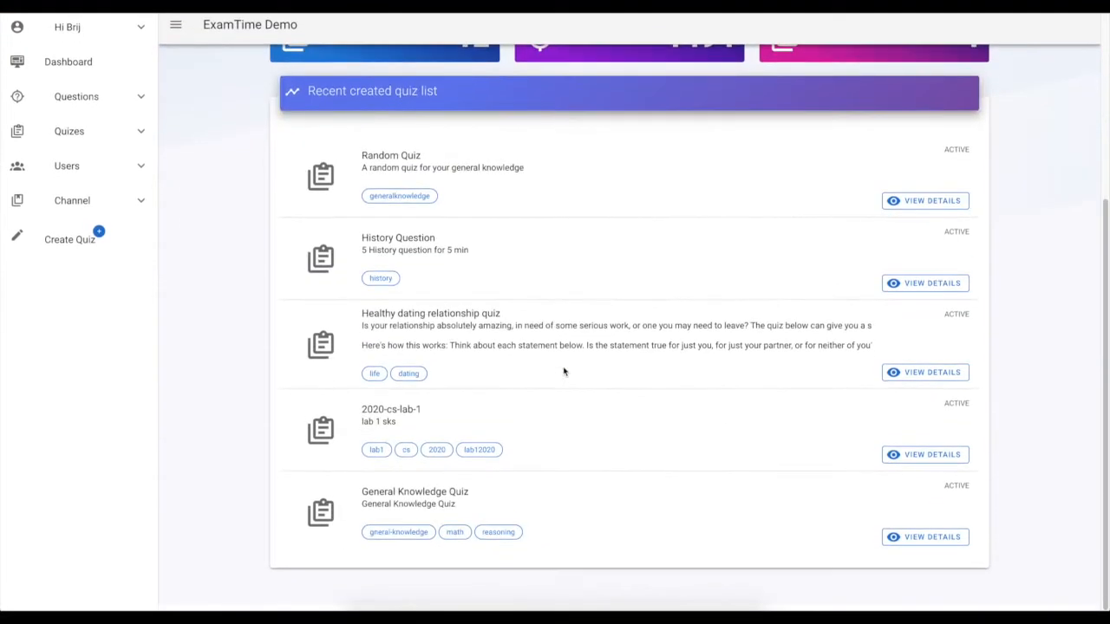
{"action": "scroll", "coordinate": [563, 366], "scroll_direction": "up", "scroll_amount": 6}
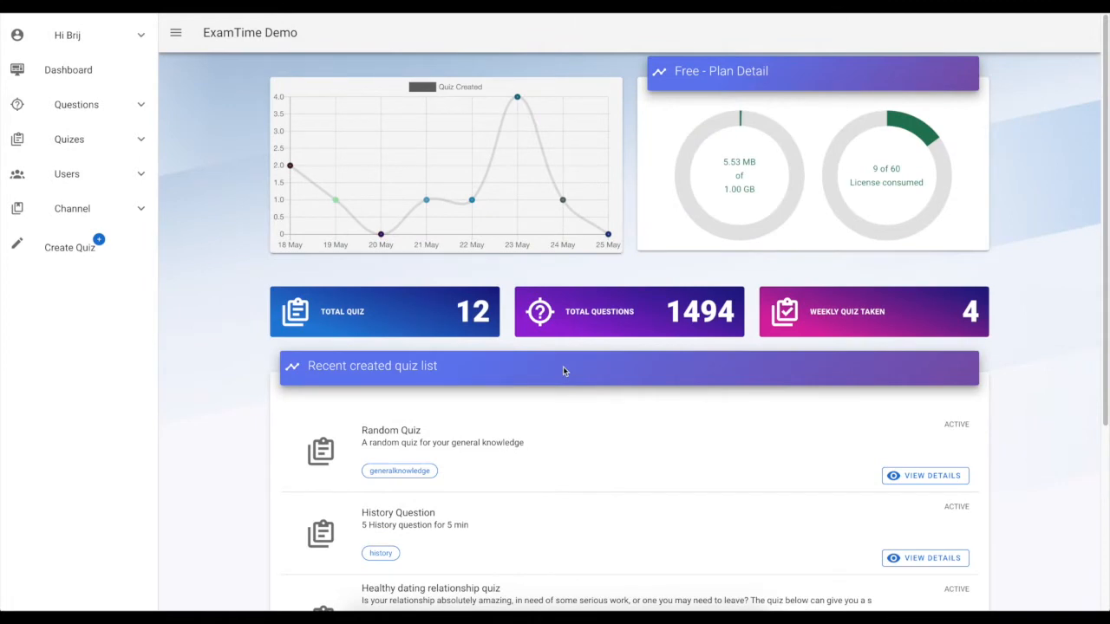
{"action": "scroll", "coordinate": [562, 370], "scroll_direction": "down", "scroll_amount": 3}
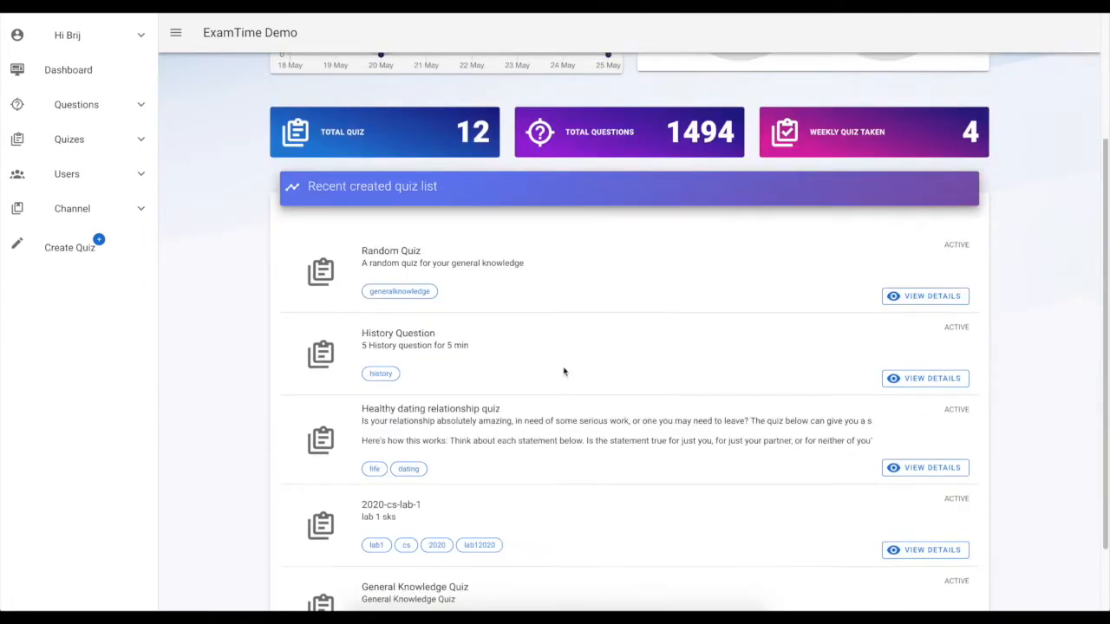
{"action": "scroll", "coordinate": [563, 370], "scroll_direction": "up", "scroll_amount": 4}
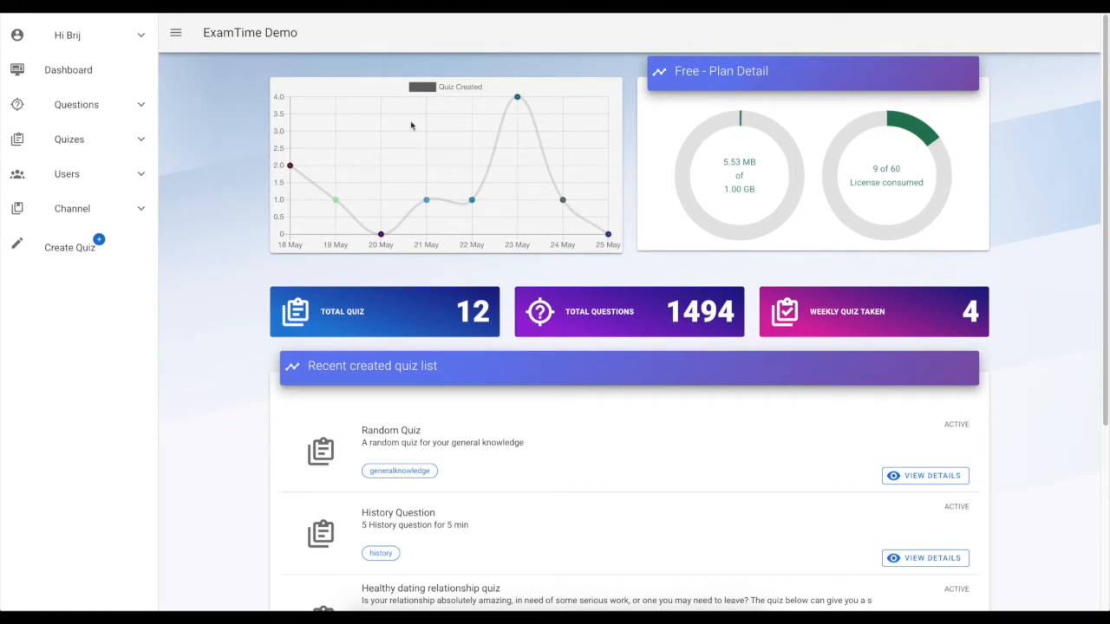
{"action": "mouse_move", "coordinate": [293, 177]}
{"action": "left_click_drag", "start_coordinate": [673, 71], "coordinate": [776, 82]}
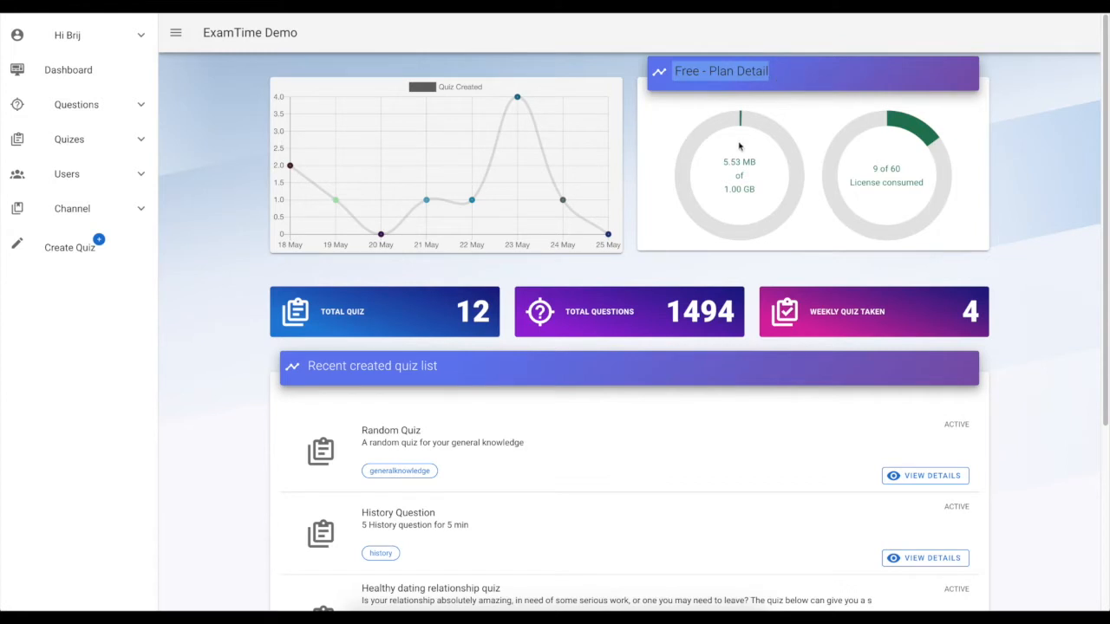
{"action": "triple_click", "coordinate": [870, 182]}
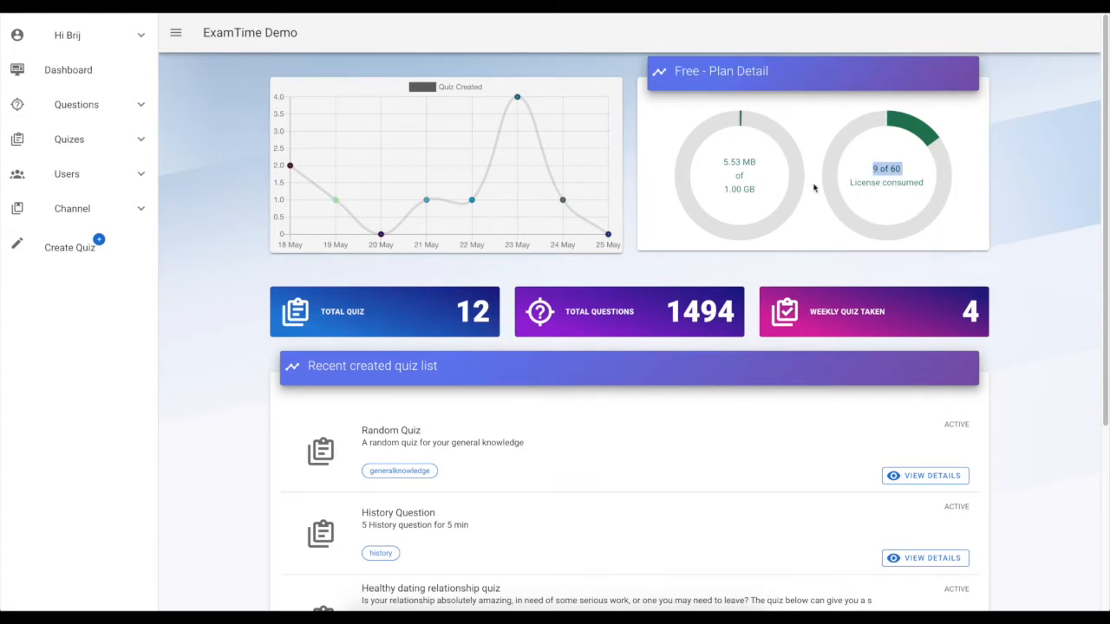
{"action": "double_click", "coordinate": [743, 190]}
{"action": "left_click", "coordinate": [725, 164]}
{"action": "scroll", "coordinate": [754, 286], "scroll_direction": "down", "scroll_amount": 1}
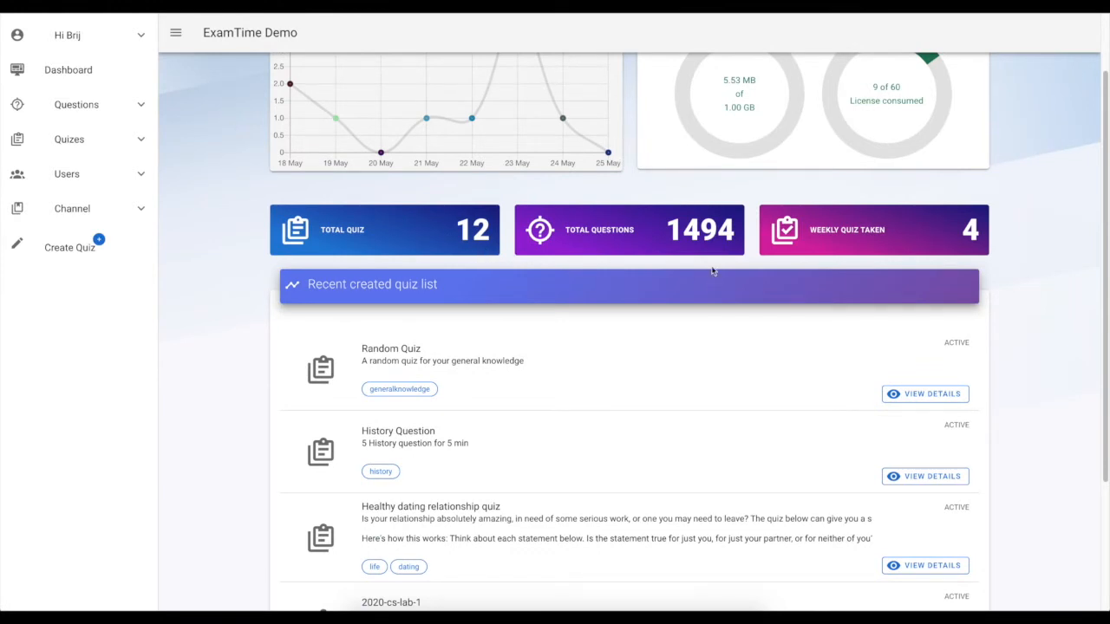
{"action": "double_click", "coordinate": [713, 228]}
{"action": "left_click", "coordinate": [734, 292]}
{"action": "left_click", "coordinate": [990, 230]}
{"action": "left_click_drag", "start_coordinate": [989, 231], "coordinate": [951, 233]}
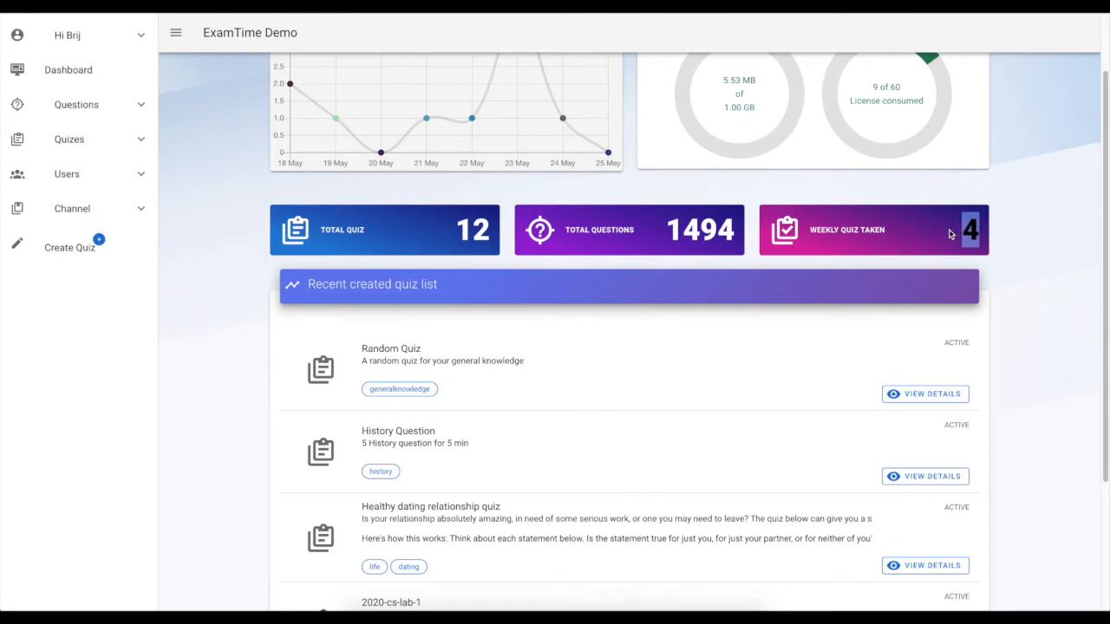
{"action": "left_click", "coordinate": [1007, 286]}
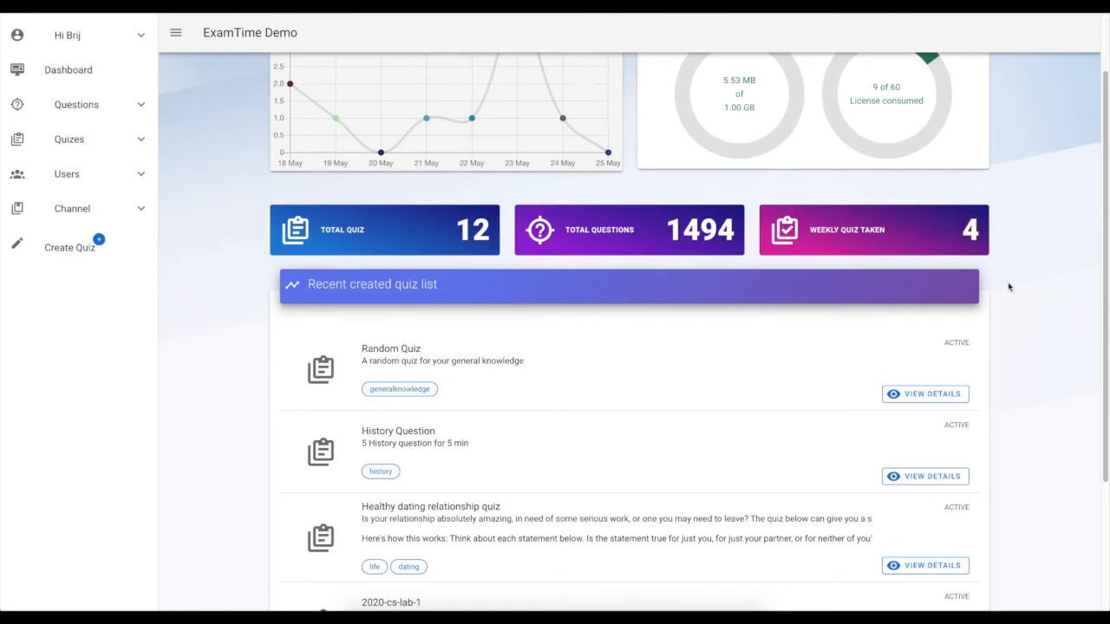
Scroll through the recent created quiz list on the dashboard
{"action": "scroll", "coordinate": [1009, 287], "scroll_direction": "down", "scroll_amount": 3}
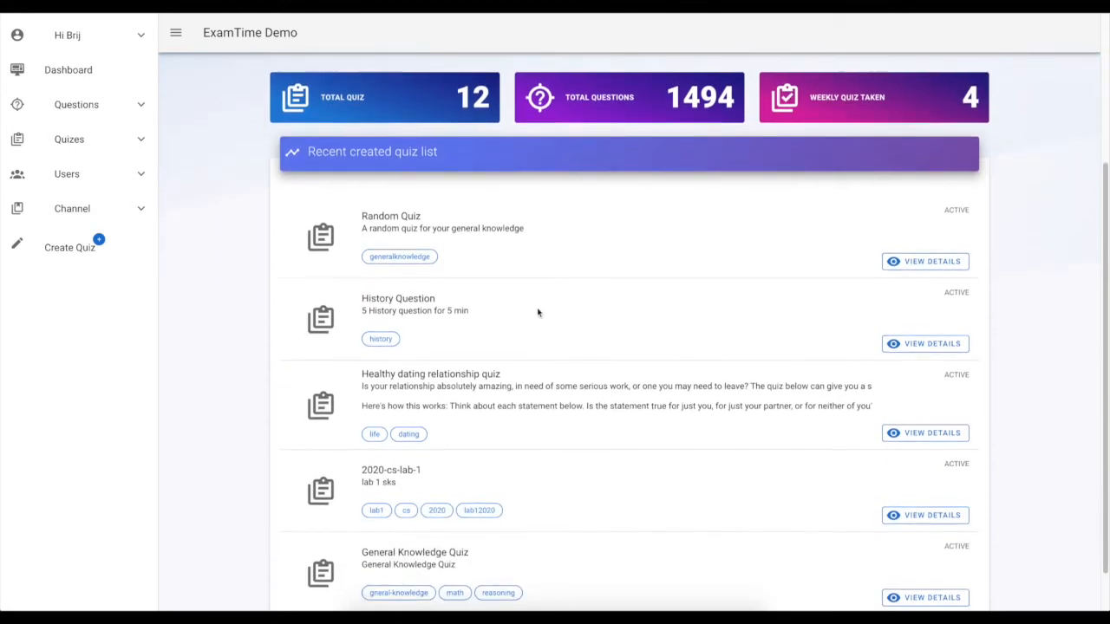
{"action": "scroll", "coordinate": [538, 312], "scroll_direction": "down", "scroll_amount": 1}
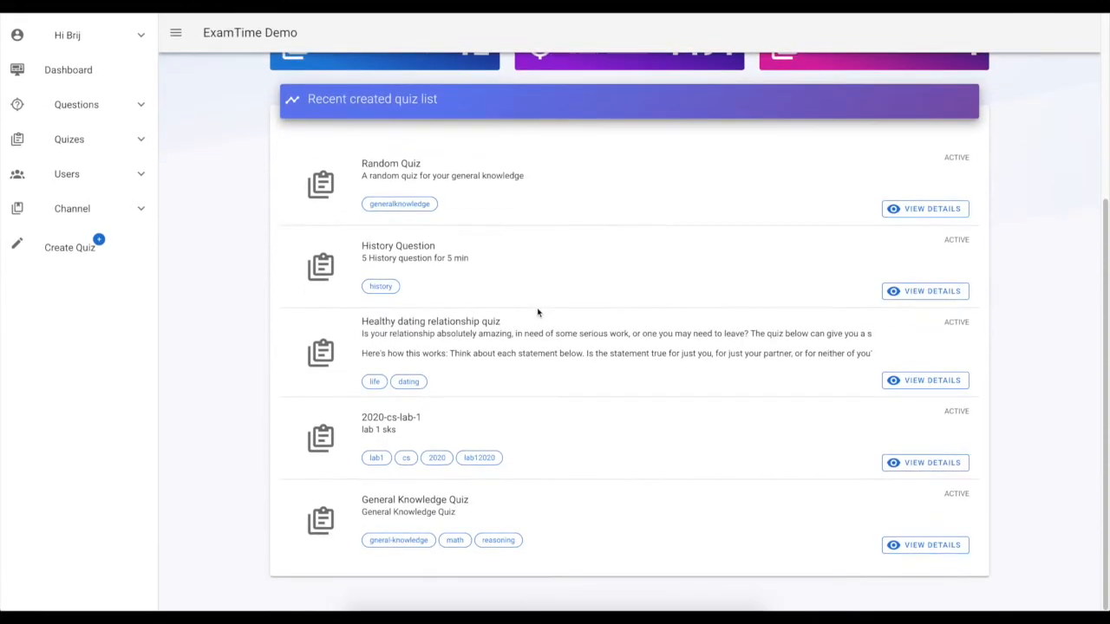
{"action": "scroll", "coordinate": [540, 315], "scroll_direction": "up", "scroll_amount": 5}
{"action": "scroll", "coordinate": [550, 351], "scroll_direction": "down", "scroll_amount": 2}
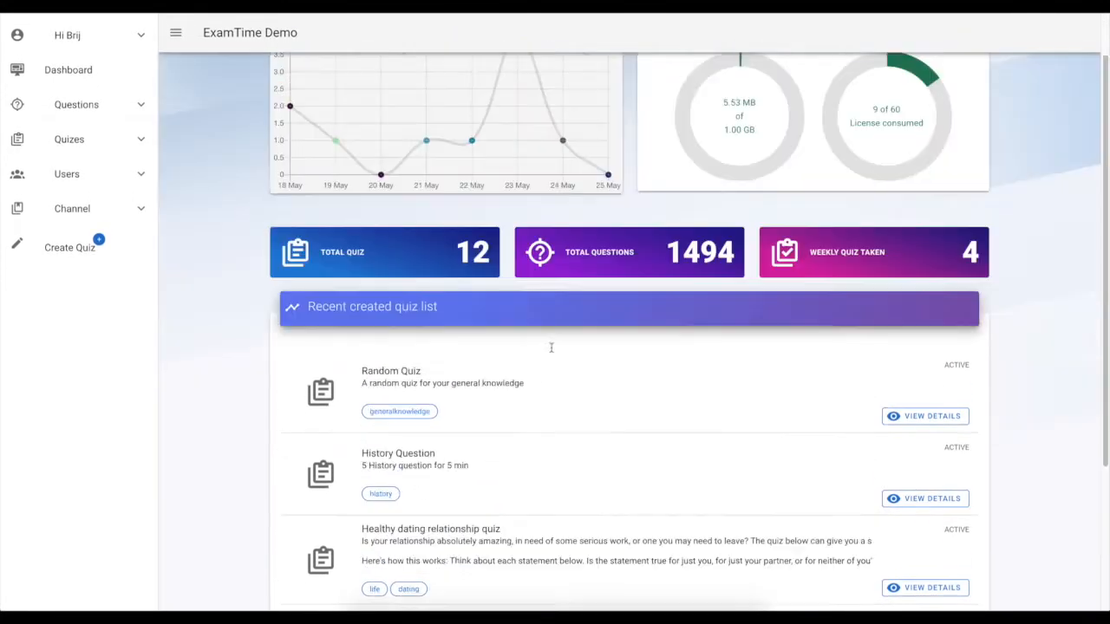
{"action": "scroll", "coordinate": [550, 347], "scroll_direction": "up", "scroll_amount": 2}
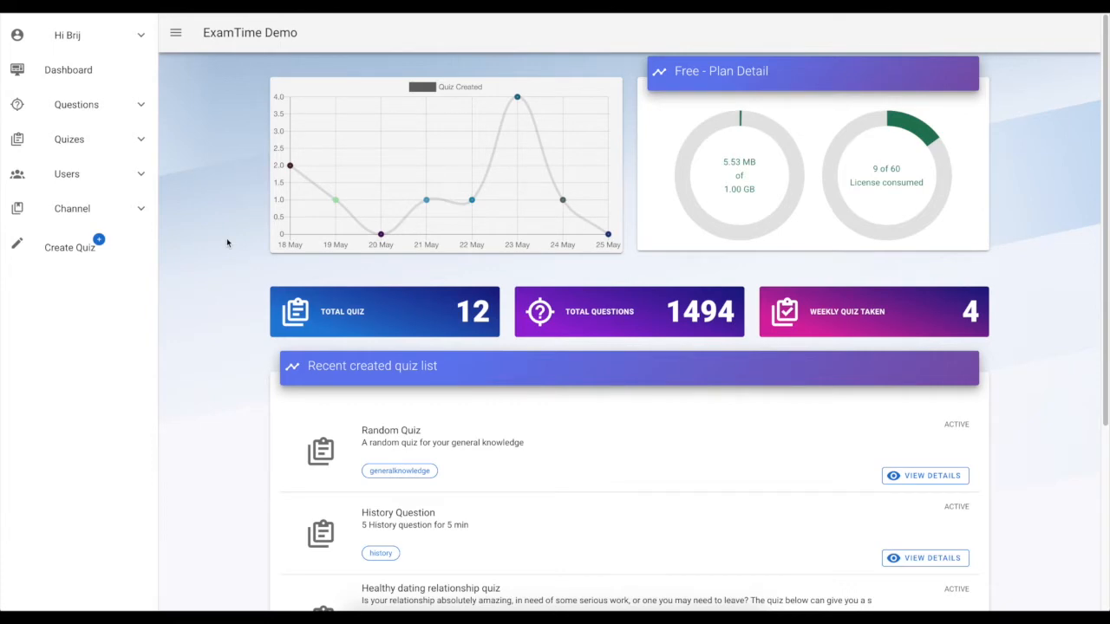
{"action": "scroll", "coordinate": [589, 520], "scroll_direction": "down", "scroll_amount": 5}
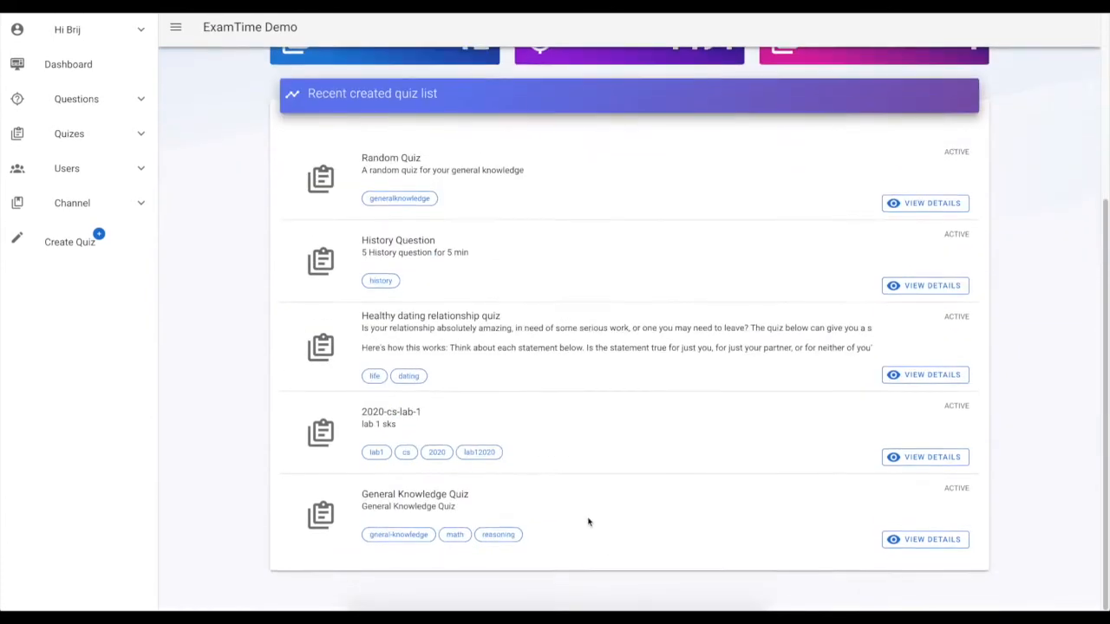
{"action": "scroll", "coordinate": [591, 495], "scroll_direction": "up", "scroll_amount": 6}
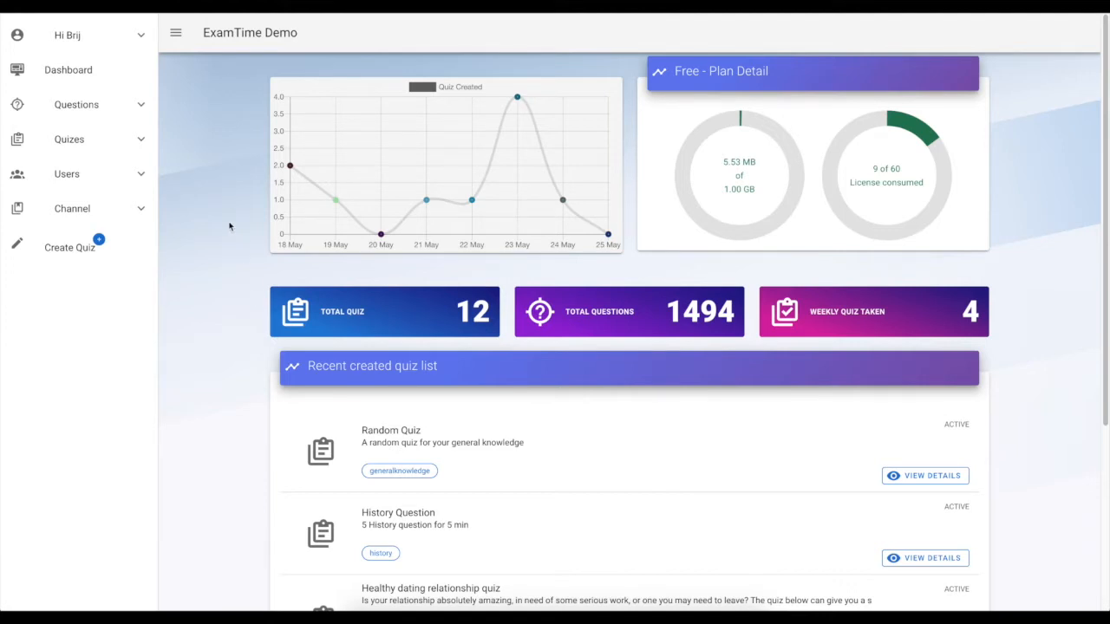
Open the questions list and browse the existing questions
{"action": "left_click", "coordinate": [135, 111]}
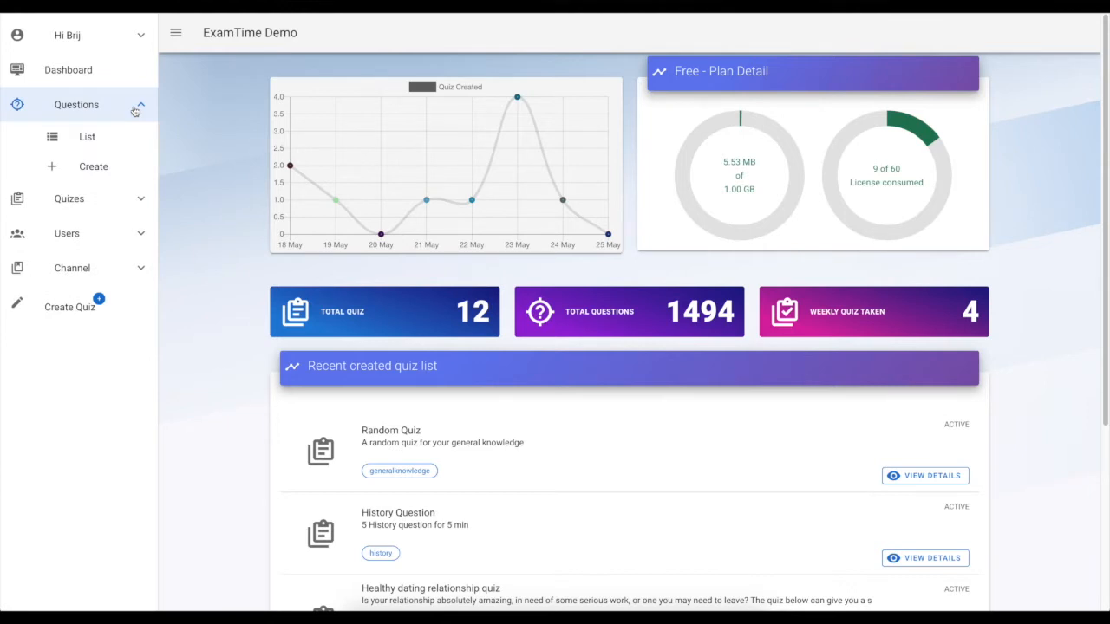
{"action": "left_click", "coordinate": [91, 139]}
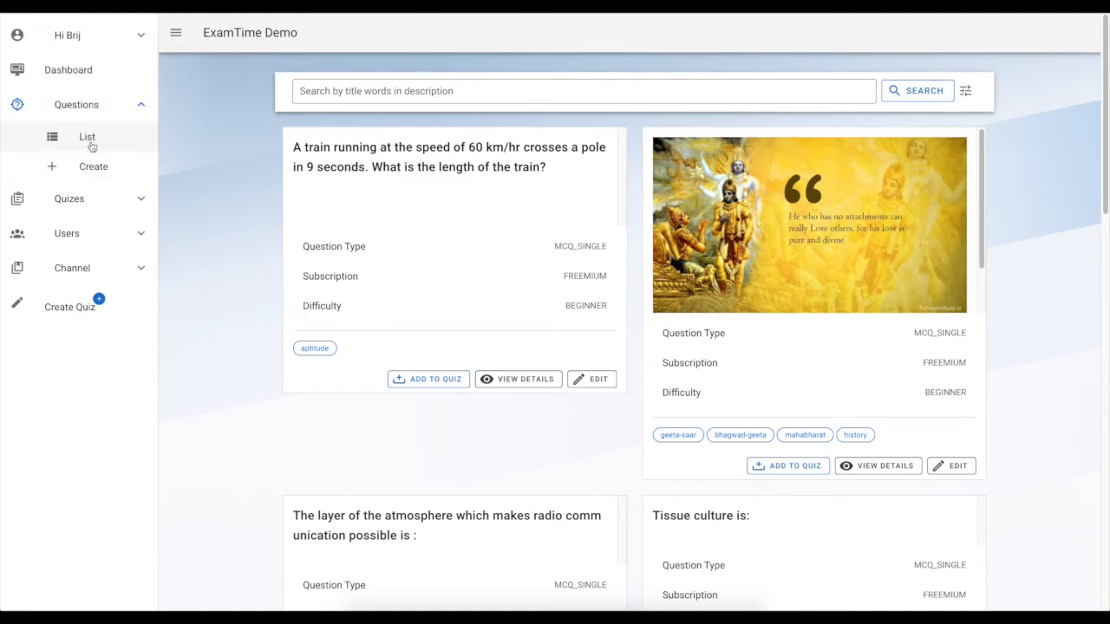
{"action": "scroll", "coordinate": [375, 231], "scroll_direction": "down", "scroll_amount": 8}
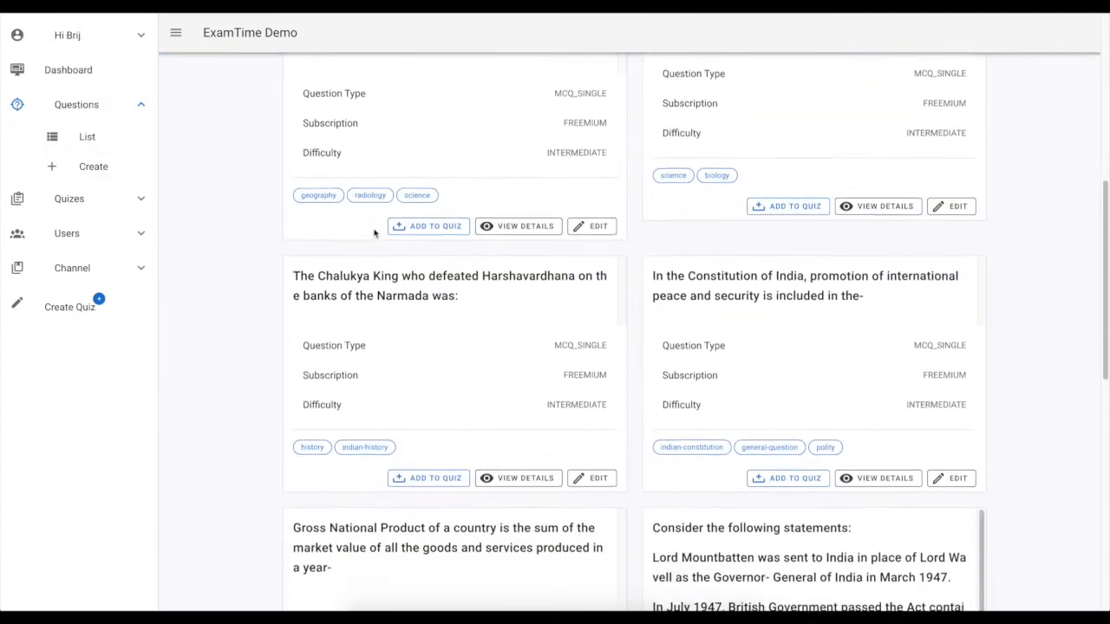
{"action": "scroll", "coordinate": [374, 232], "scroll_direction": "down", "scroll_amount": 2}
{"action": "scroll", "coordinate": [375, 233], "scroll_direction": "down", "scroll_amount": 5}
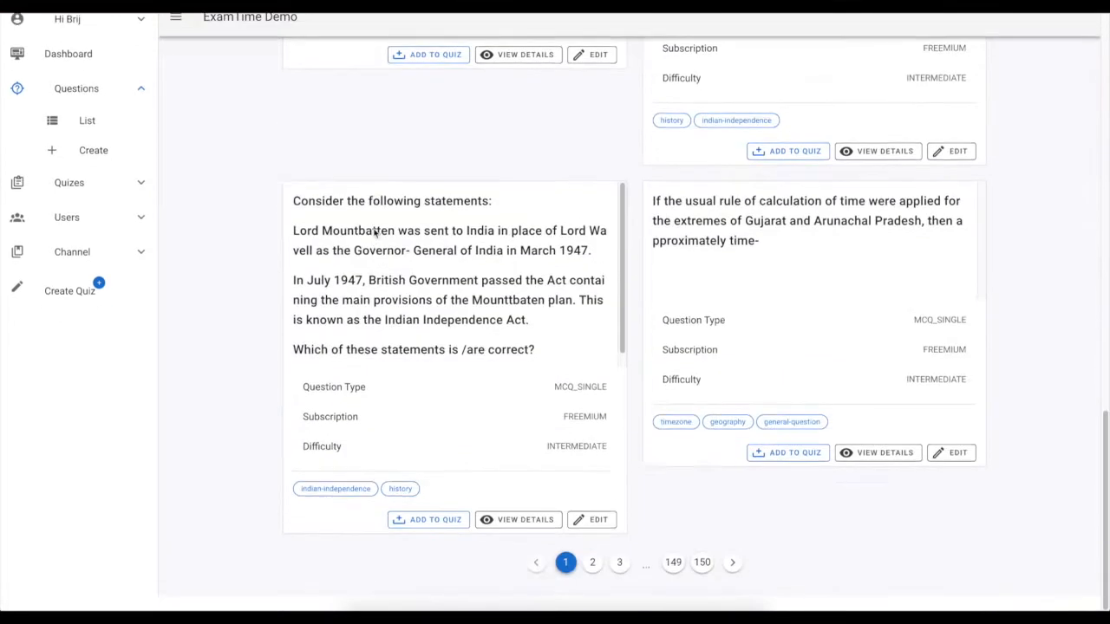
{"action": "scroll", "coordinate": [374, 232], "scroll_direction": "up", "scroll_amount": 14}
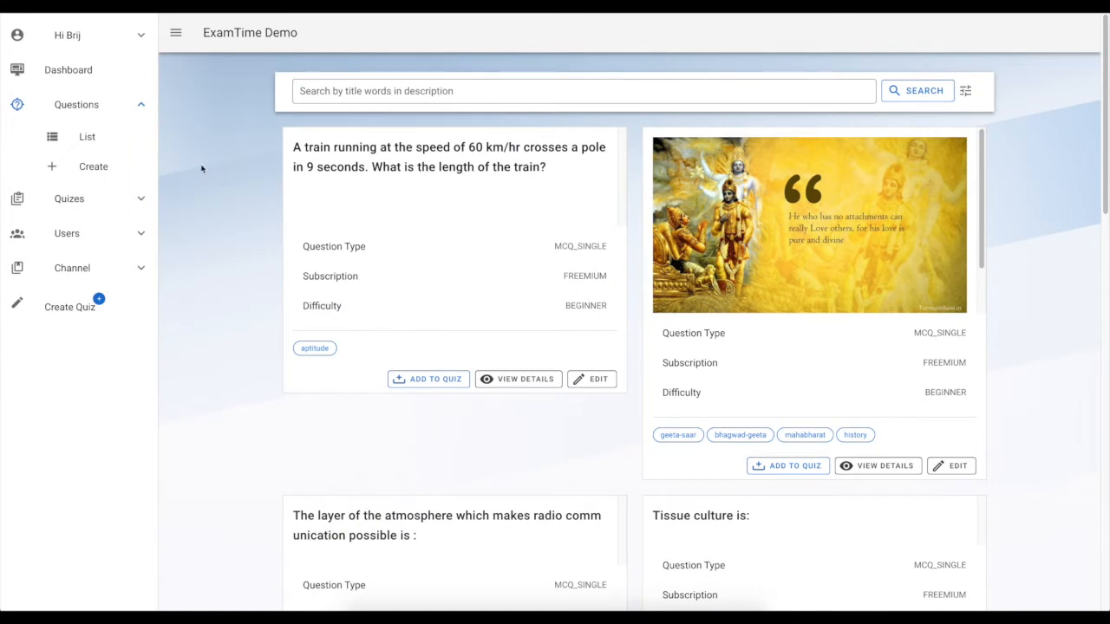
Open the question creation form and enter the statement 'Look at this series: 7 10, 8, 11, 9, 12, ... what nuber should come next.'
{"action": "left_click", "coordinate": [116, 171]}
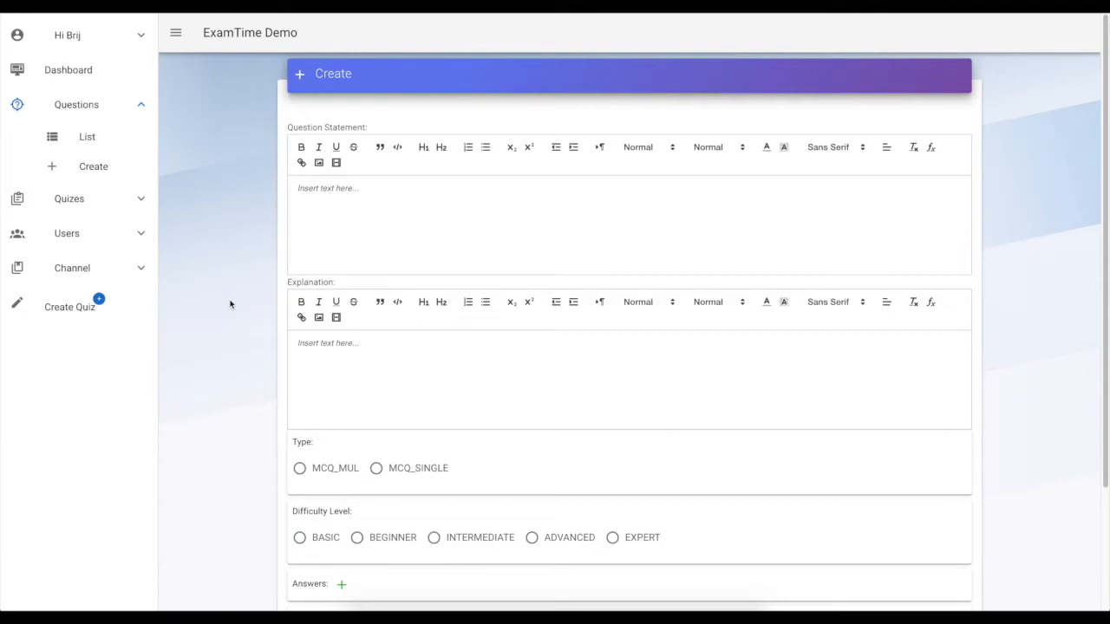
{"action": "left_click", "coordinate": [390, 199]}
{"action": "type", "text": "Look at this series: 7 10, 8, 11, 9, 12, ... what nuber should come next."}
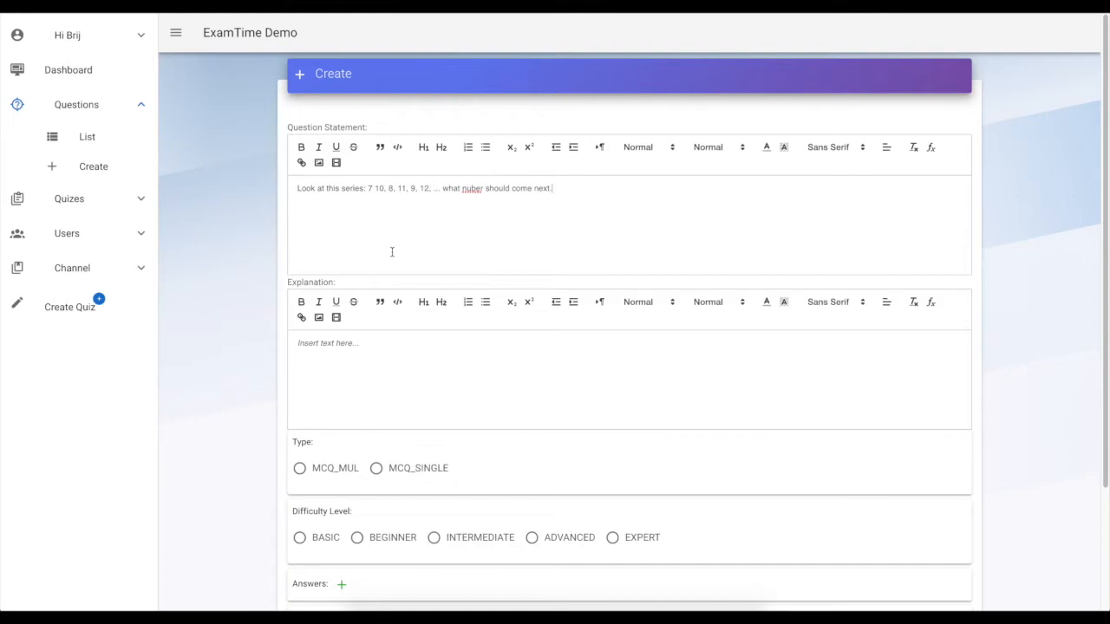
Enter the explanation 'This is simple alternating addition and substraction series. In the pattern 3 is added and in the second 2 is subtracted.'
{"action": "left_click", "coordinate": [395, 356]}
{"action": "type", "text": "This is simple "}
{"action": "type", "text": "alternating ad"}
{"action": "type", "text": "dit"}
{"action": "type", "text": "dition and substrac"}
{"action": "type", "text": "tion series"}
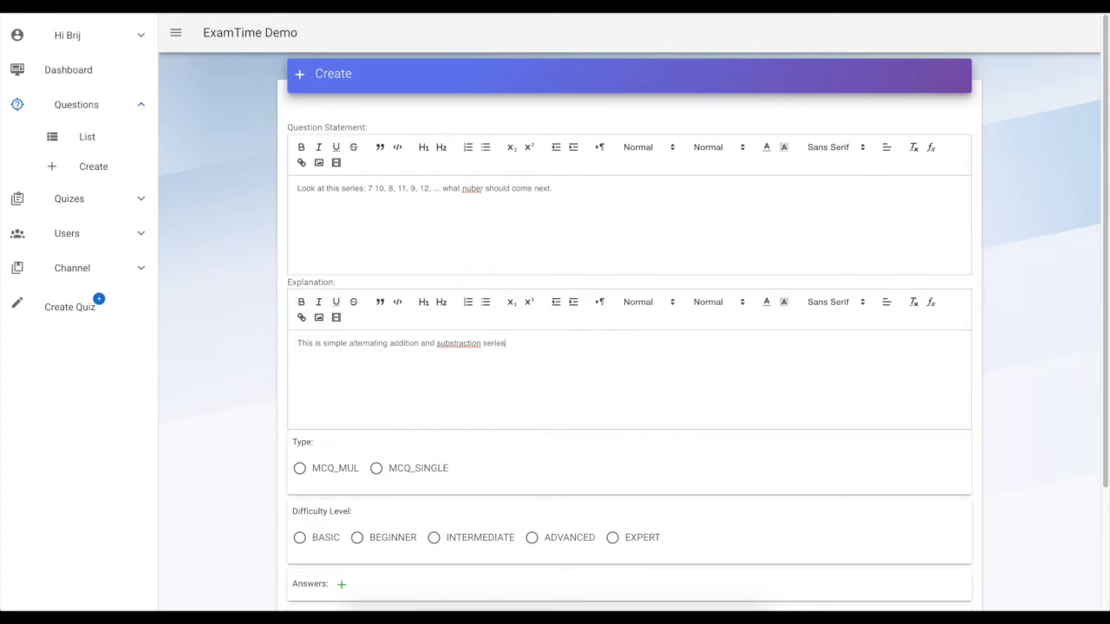
{"action": "type", "text": ". In the pattern 3 is added and in the second 2 is subtracted."}
Correct the misspelled word 'nuber' to 'number' in the question statement
{"action": "scroll", "coordinate": [416, 387], "scroll_direction": "down", "scroll_amount": 1}
{"action": "left_click", "coordinate": [475, 171]}
{"action": "type", "text": "m"}
{"action": "double_click", "coordinate": [475, 171]}
{"action": "type", "text": "number"}
Set the question type to MCQ_SINGLE and the difficulty level to BEGINNER
{"action": "scroll", "coordinate": [516, 254], "scroll_direction": "down", "scroll_amount": 2}
{"action": "scroll", "coordinate": [416, 312], "scroll_direction": "down", "scroll_amount": 3}
{"action": "left_click", "coordinate": [423, 321]}
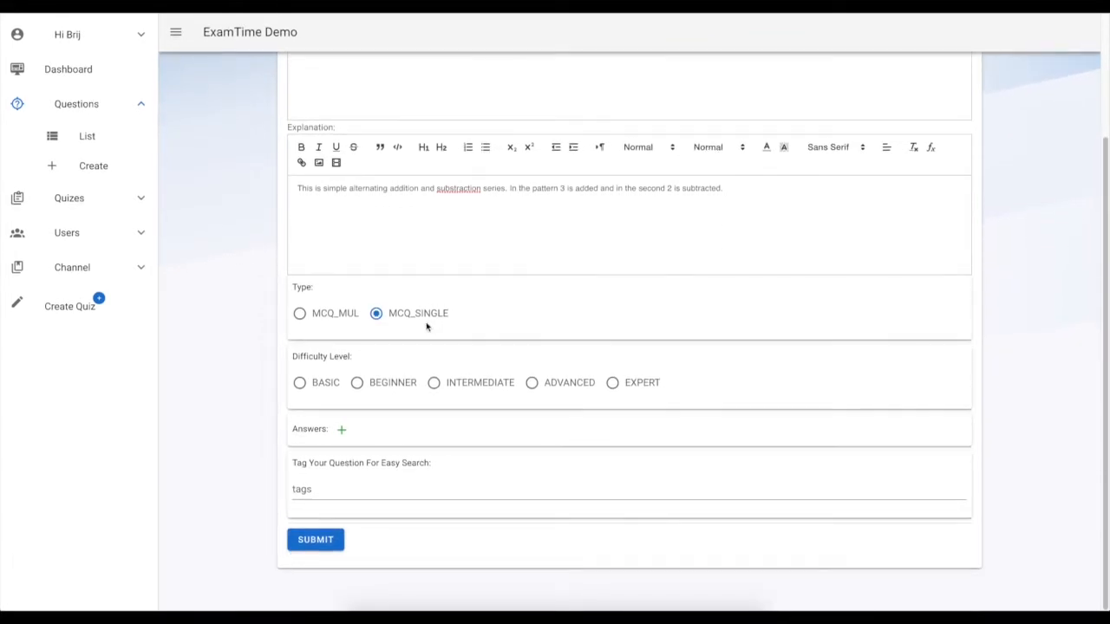
{"action": "left_click", "coordinate": [368, 382]}
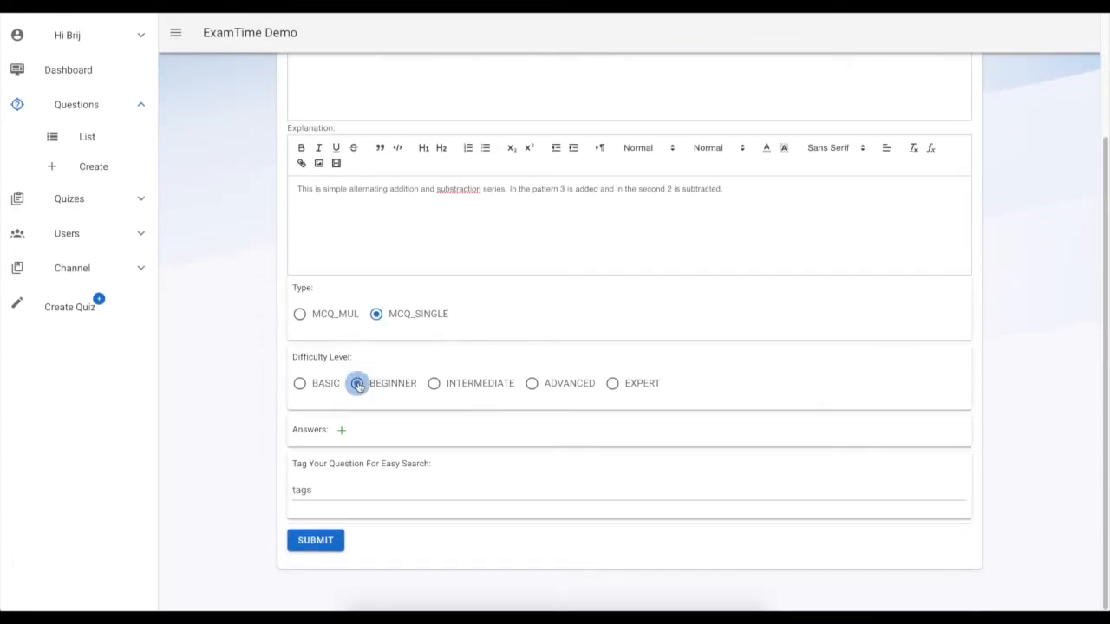
Open a new answer entry and add the answer option 7
{"action": "left_click", "coordinate": [343, 432]}
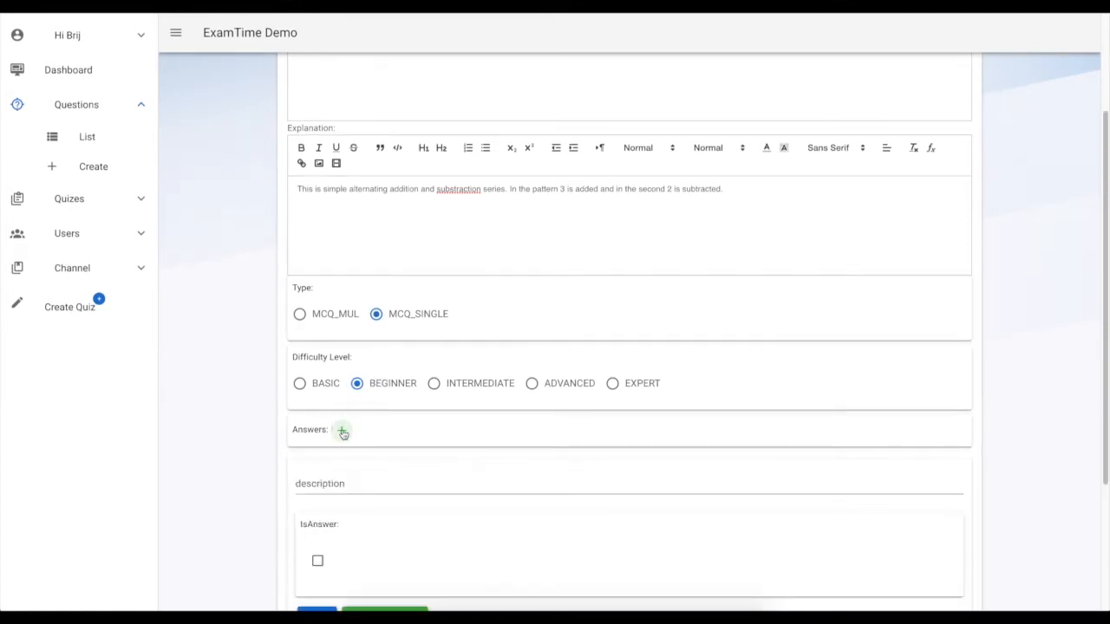
{"action": "scroll", "coordinate": [344, 436], "scroll_direction": "down", "scroll_amount": 3}
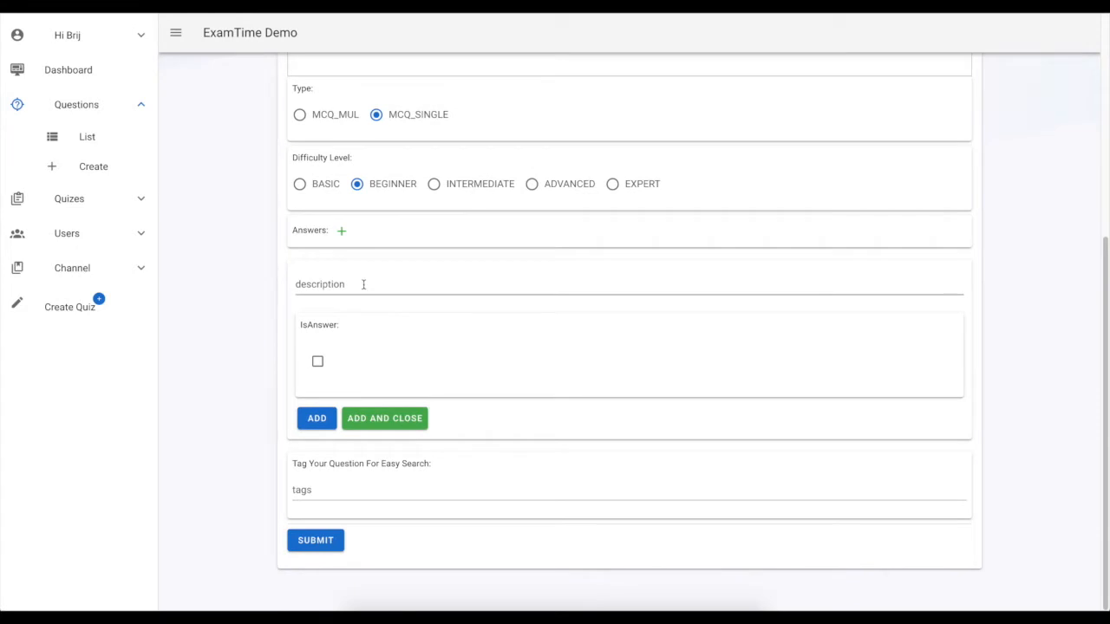
{"action": "left_click", "coordinate": [363, 284]}
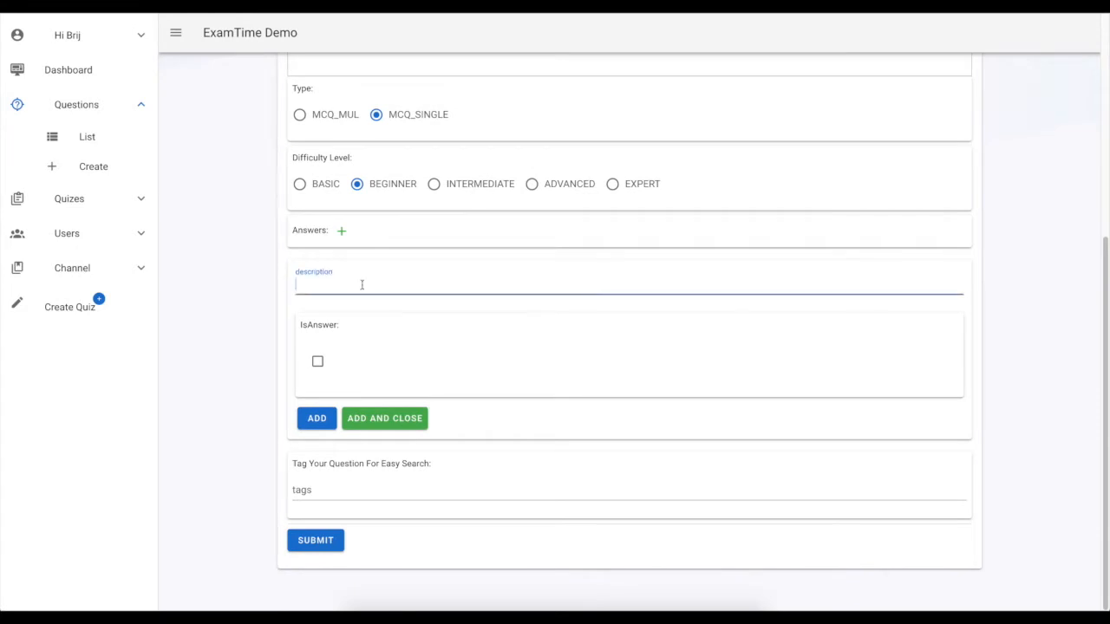
{"action": "type", "text": "7"}
{"action": "left_click", "coordinate": [317, 420]}
{"action": "left_click", "coordinate": [316, 420]}
Add the answer option 10, marked as the correct answer
{"action": "left_click", "coordinate": [330, 280]}
{"action": "scroll", "coordinate": [382, 208], "scroll_direction": "up", "scroll_amount": 5}
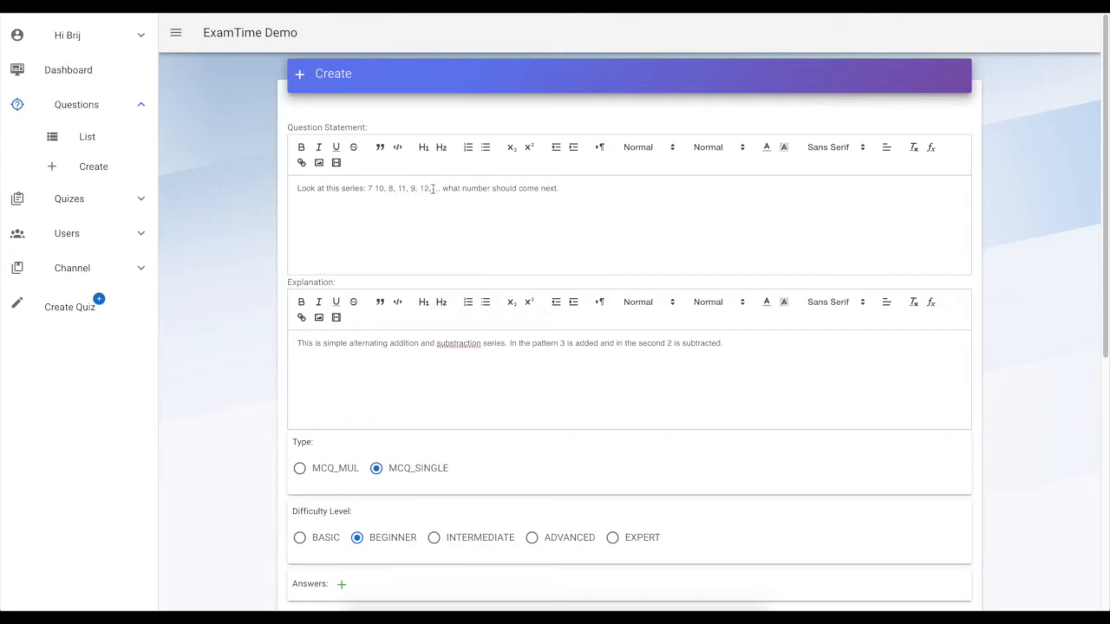
{"action": "scroll", "coordinate": [422, 228], "scroll_direction": "down", "scroll_amount": 3}
{"action": "type", "text": "10"}
{"action": "left_click", "coordinate": [318, 477]}
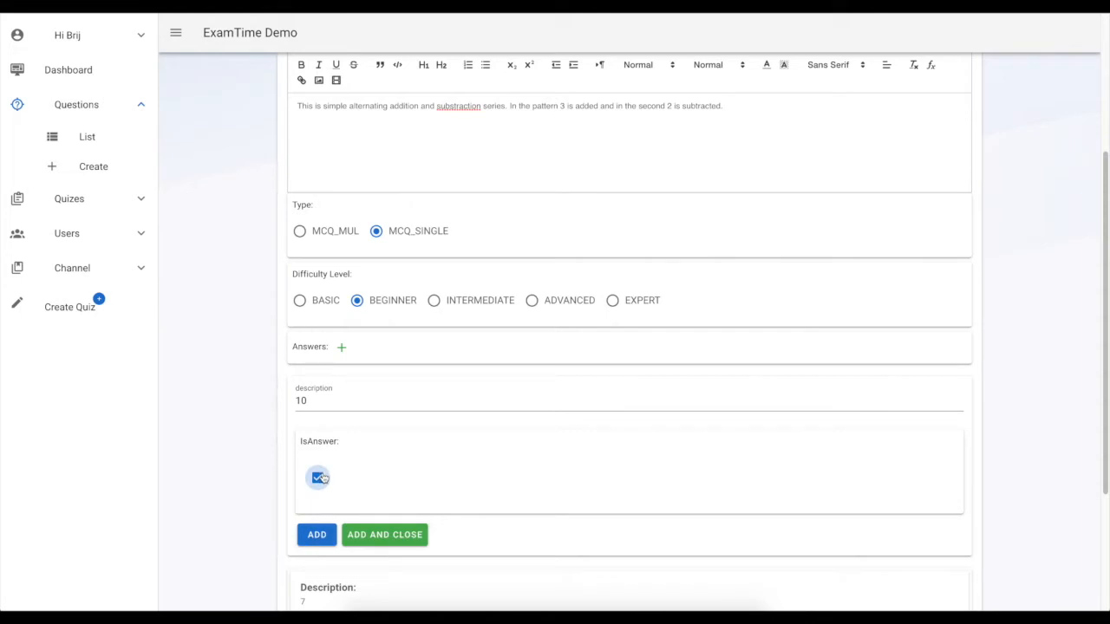
{"action": "left_click", "coordinate": [315, 530]}
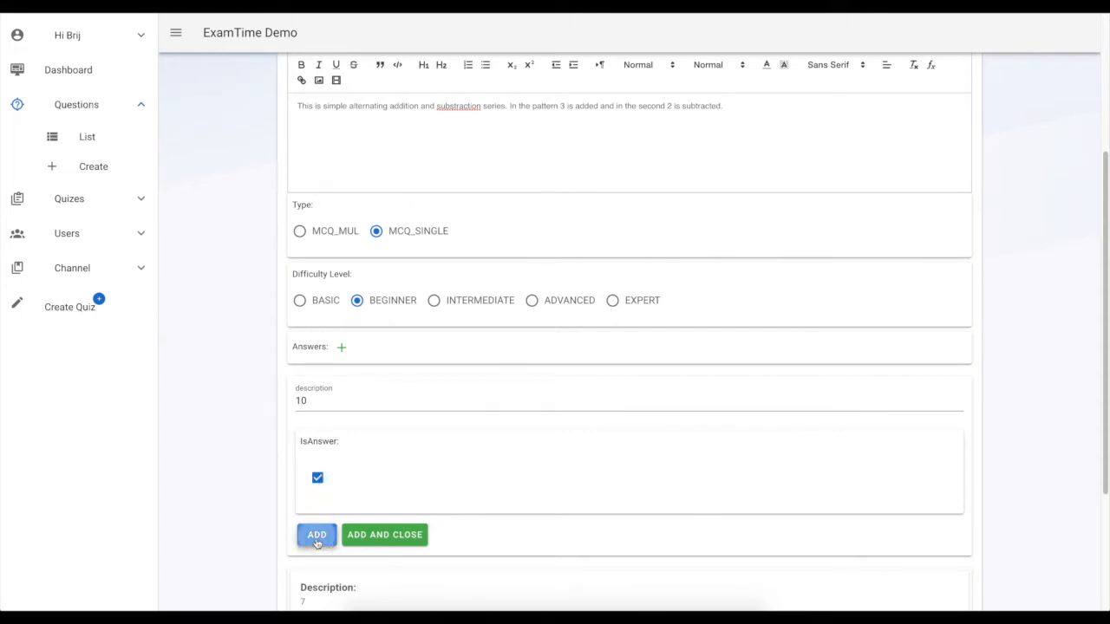
Add the answer option 11
{"action": "left_click", "coordinate": [343, 399]}
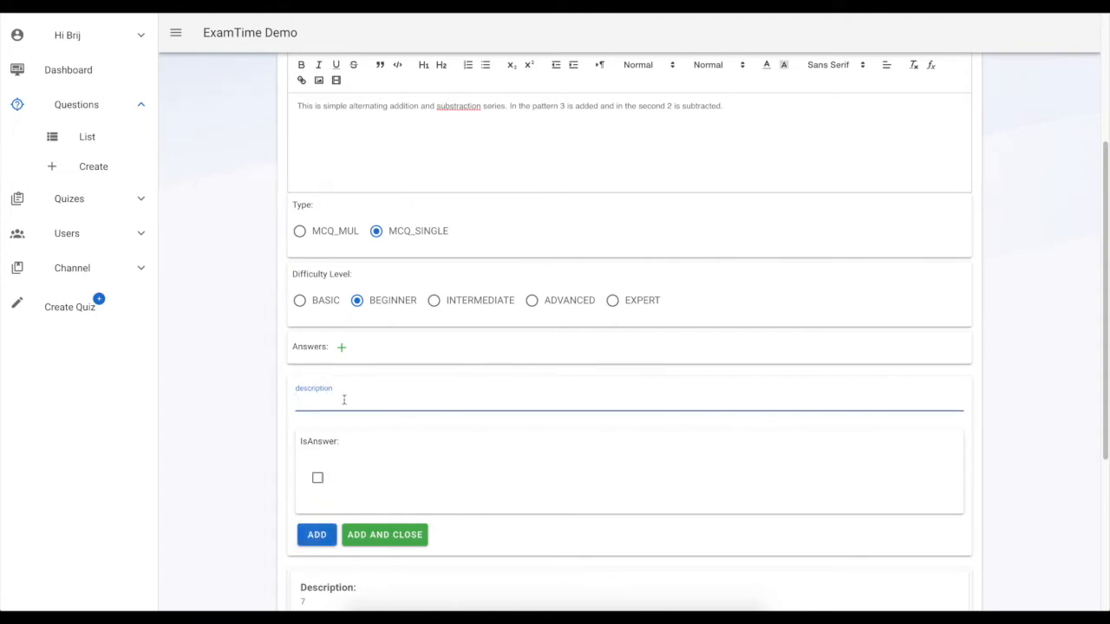
{"action": "type", "text": "11"}
{"action": "left_click", "coordinate": [317, 532]}
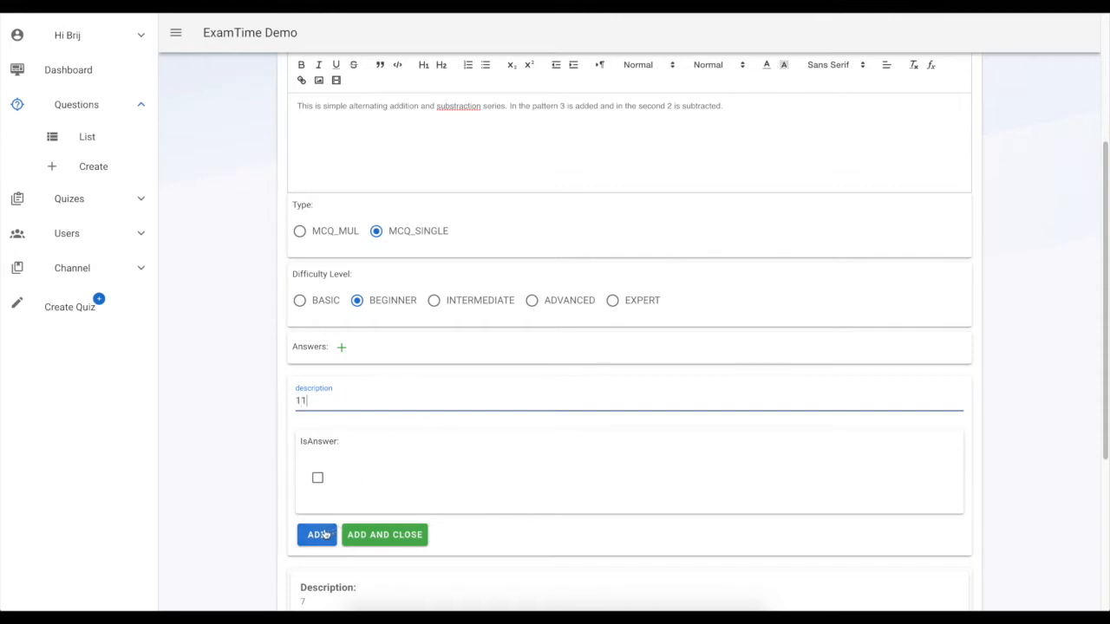
Add the answer option 8 and close the answer entry form
{"action": "left_click", "coordinate": [330, 400]}
{"action": "type", "text": "8"}
{"action": "scroll", "coordinate": [347, 434], "scroll_direction": "down", "scroll_amount": 1}
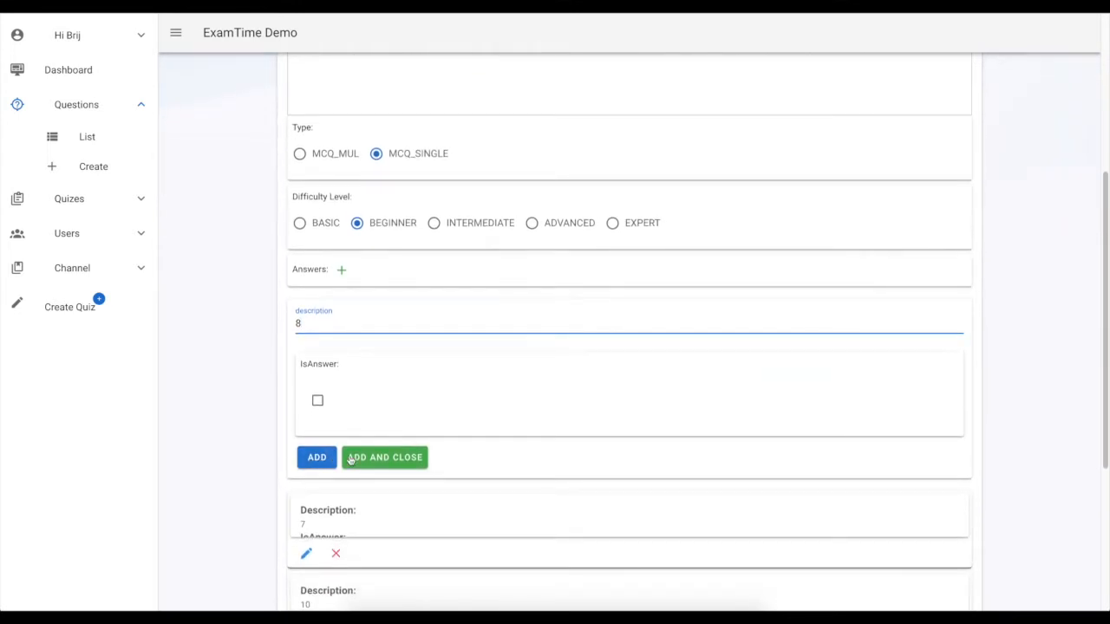
{"action": "scroll", "coordinate": [391, 517], "scroll_direction": "down", "scroll_amount": 2}
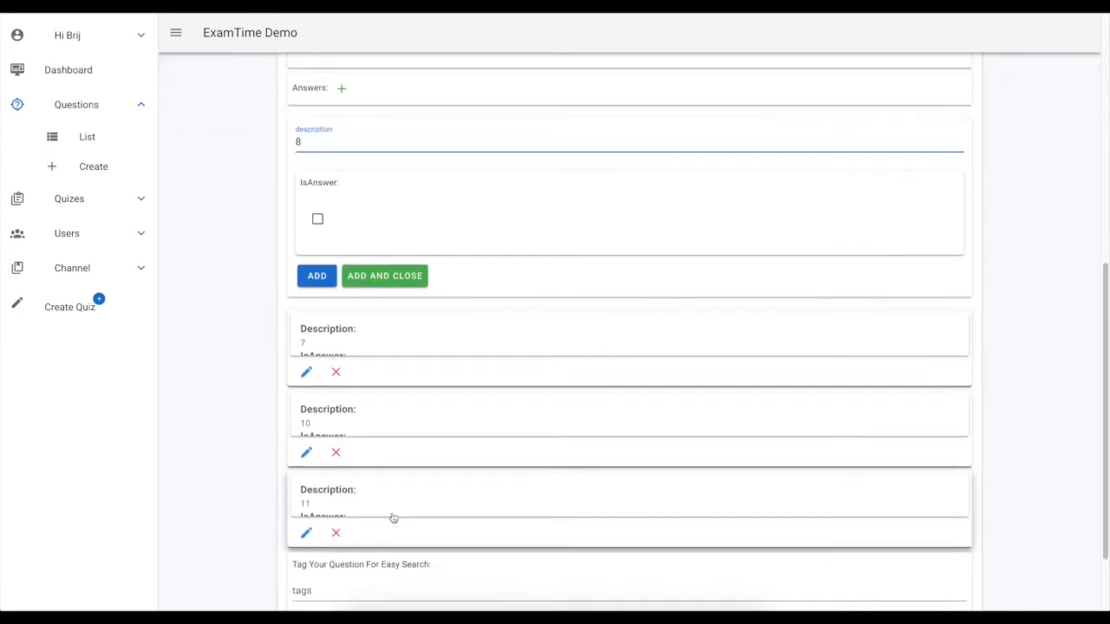
{"action": "scroll", "coordinate": [393, 518], "scroll_direction": "up", "scroll_amount": 1}
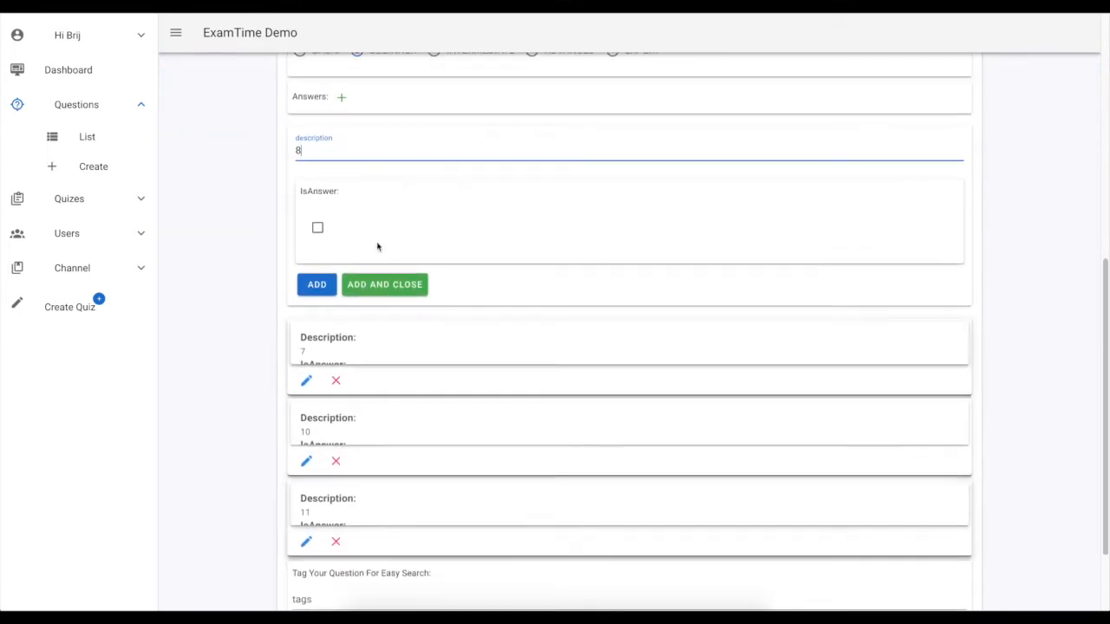
{"action": "left_click", "coordinate": [389, 288]}
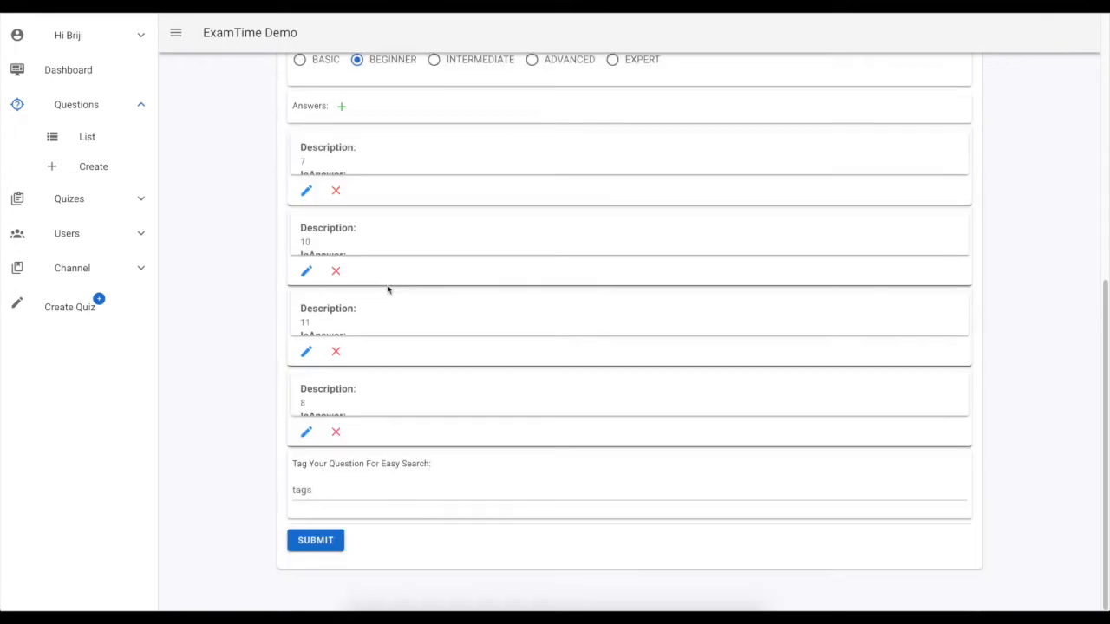
Tag the question with number-series and logical-reasoning, then submit the question
{"action": "left_click", "coordinate": [323, 491]}
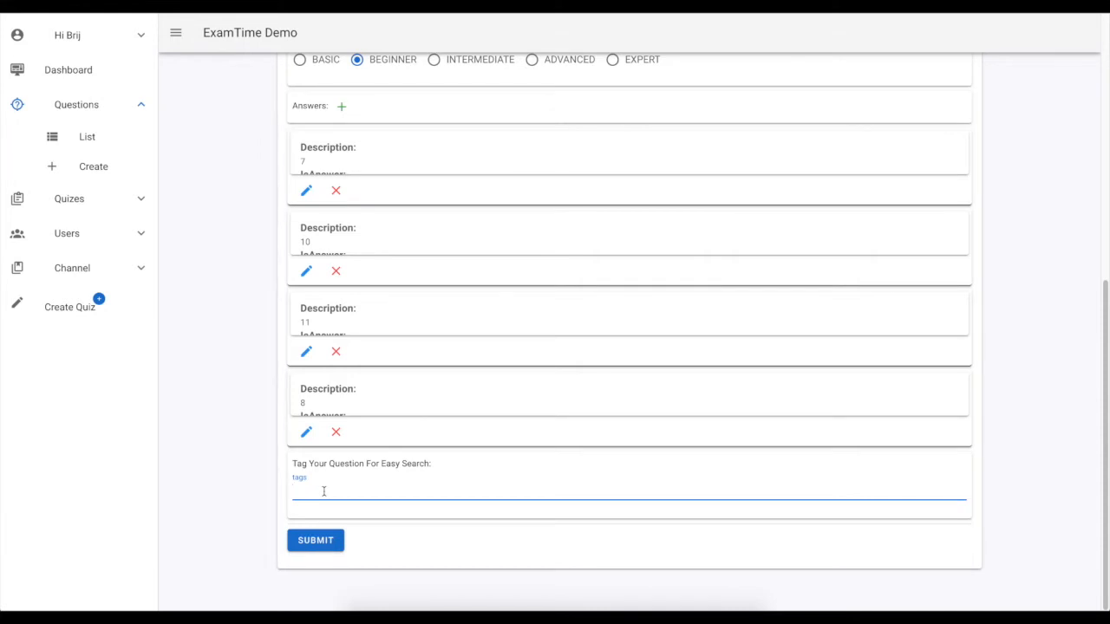
{"action": "type", "text": "number-series"}
{"action": "key", "text": "Return"}
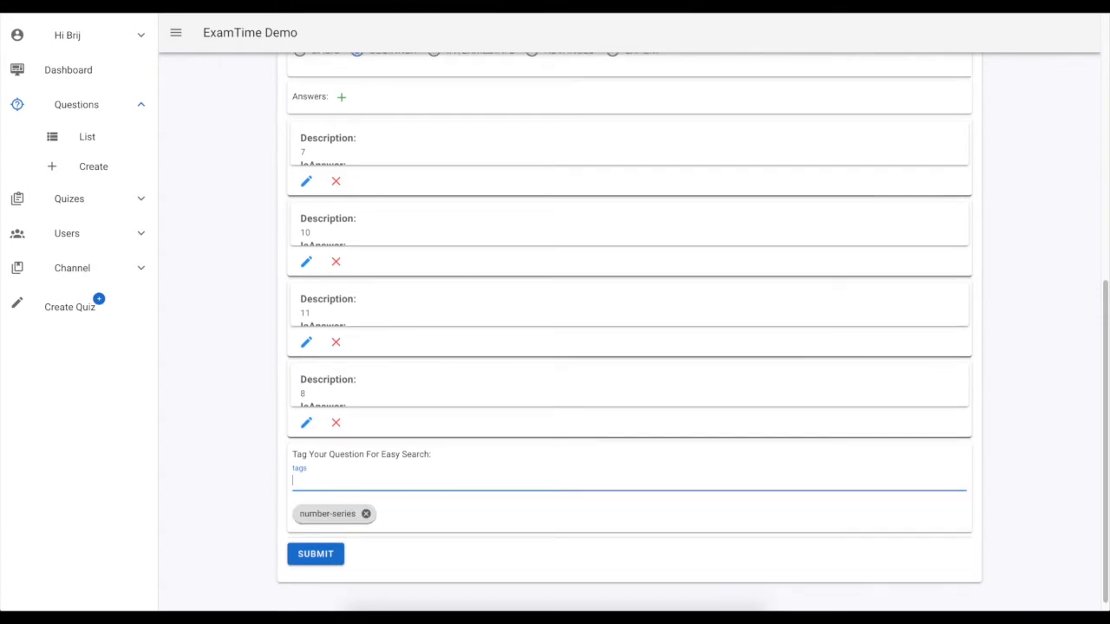
{"action": "type", "text": "logical-reasioning"}
{"action": "left_click", "coordinate": [347, 481]}
{"action": "key", "text": "BackSpace"}
{"action": "key", "text": "Return"}
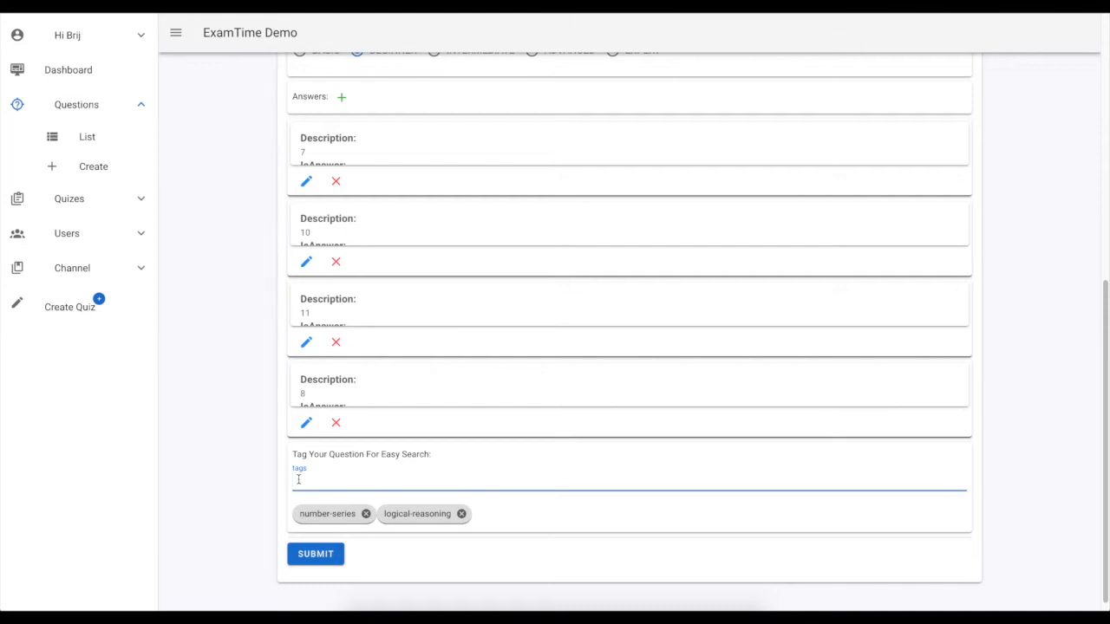
{"action": "left_click", "coordinate": [317, 555]}
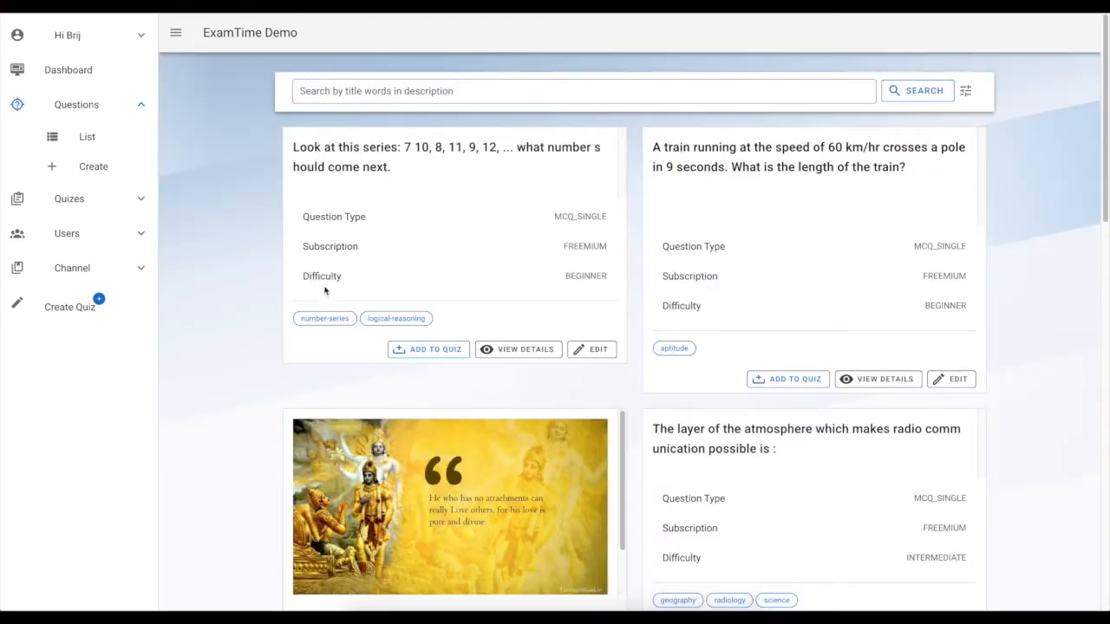
Open a new question form and enter the statement 'Look at this series: 36, 34, 30, 28, 24,..... What number should come next?'
{"action": "left_click", "coordinate": [110, 173]}
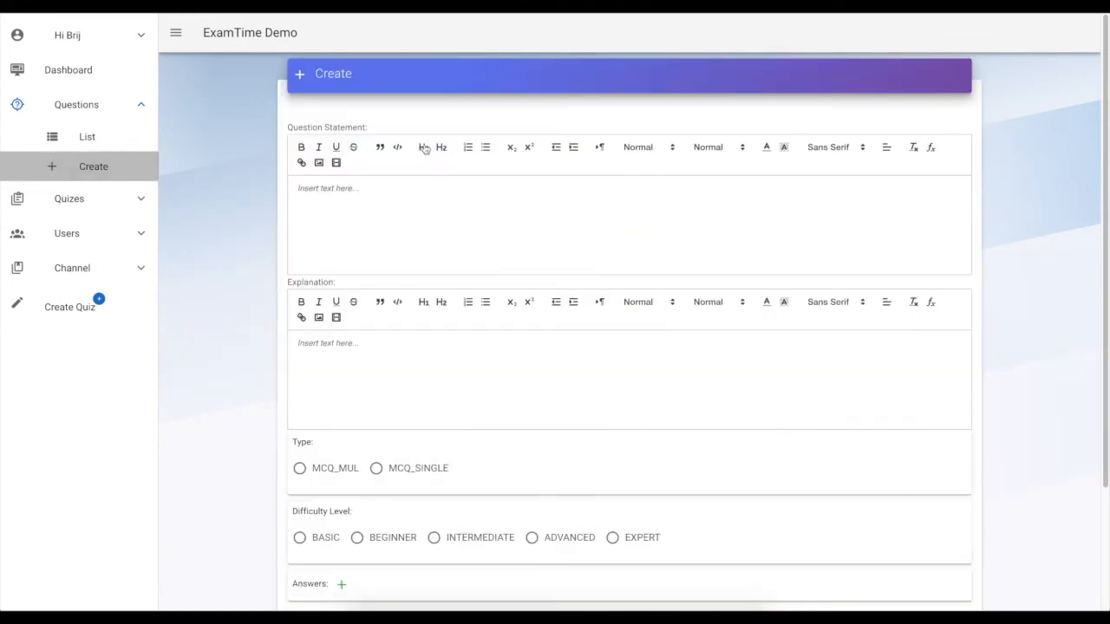
{"action": "left_click", "coordinate": [373, 206]}
{"action": "type", "text": "Look "}
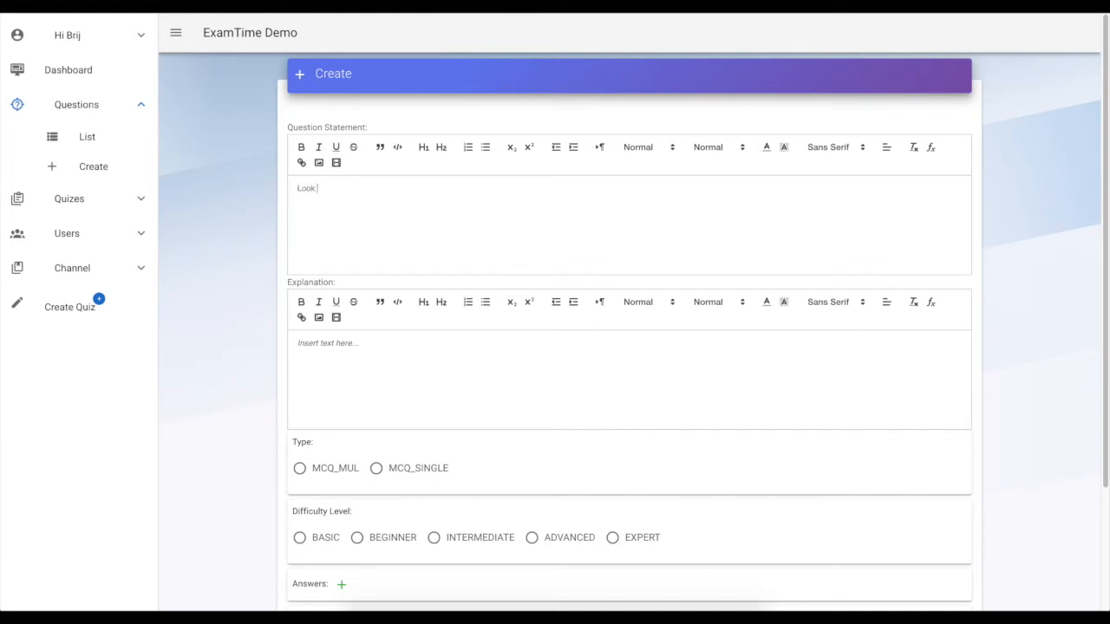
{"action": "type", "text": "at this se"}
{"action": "type", "text": "ries"}
{"action": "type", "text": ": "}
{"action": "type", "text": "36, 34"}
{"action": "type", "text": ", 30"}
{"action": "type", "text": ", 28"}
{"action": "type", "text": ", 24,...."}
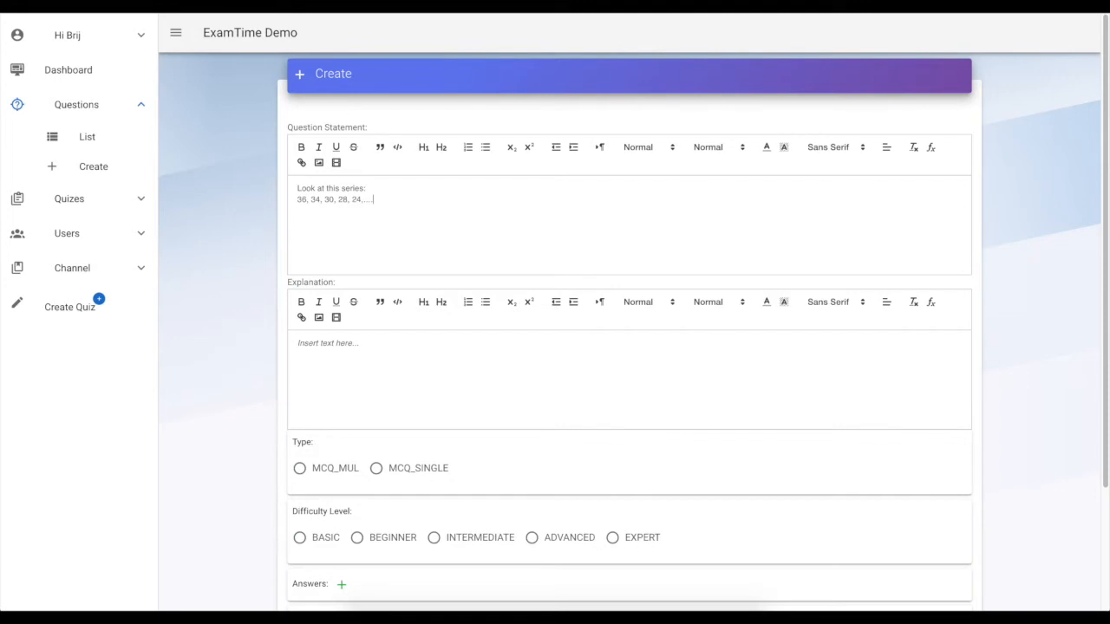
{"action": "type", "text": "."}
{"action": "key", "text": "Return"}
{"action": "type", "text": "What number should come next?"}
Enter the explanation 'This is an alternating number substration series'
{"action": "left_click", "coordinate": [352, 357]}
{"action": "type", "text": "TH"}
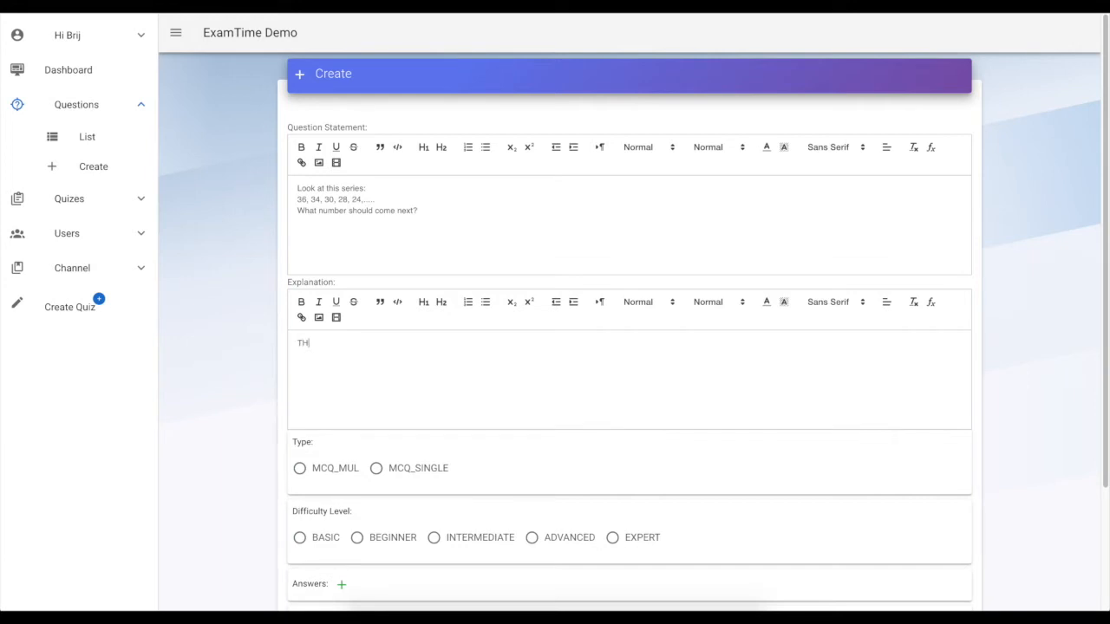
{"action": "key", "text": "BackSpace"}
{"action": "key", "text": "BackSpace"}
{"action": "type", "text": "This is"}
{"action": "type", "text": " a"}
{"action": "type", "text": "and"}
{"action": "key", "text": "BackSpace"}
{"action": "type", "text": "alternating number substration"}
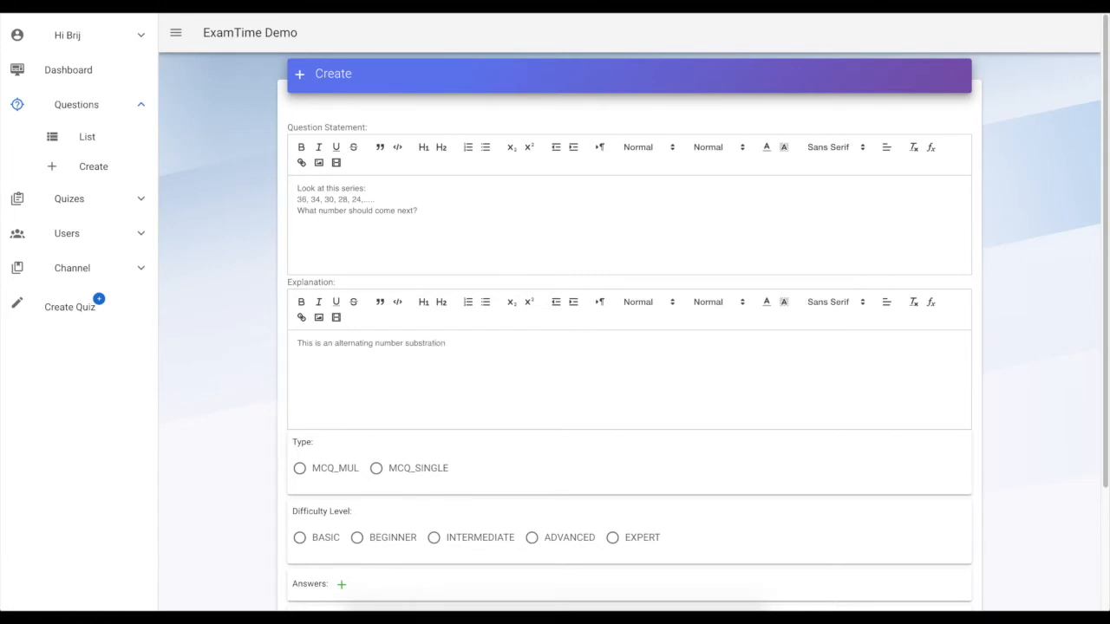
{"action": "type", "text": " series"}
Correct the misspelled word in the explanation to 'subtraction'
{"action": "right_click", "coordinate": [427, 344]}
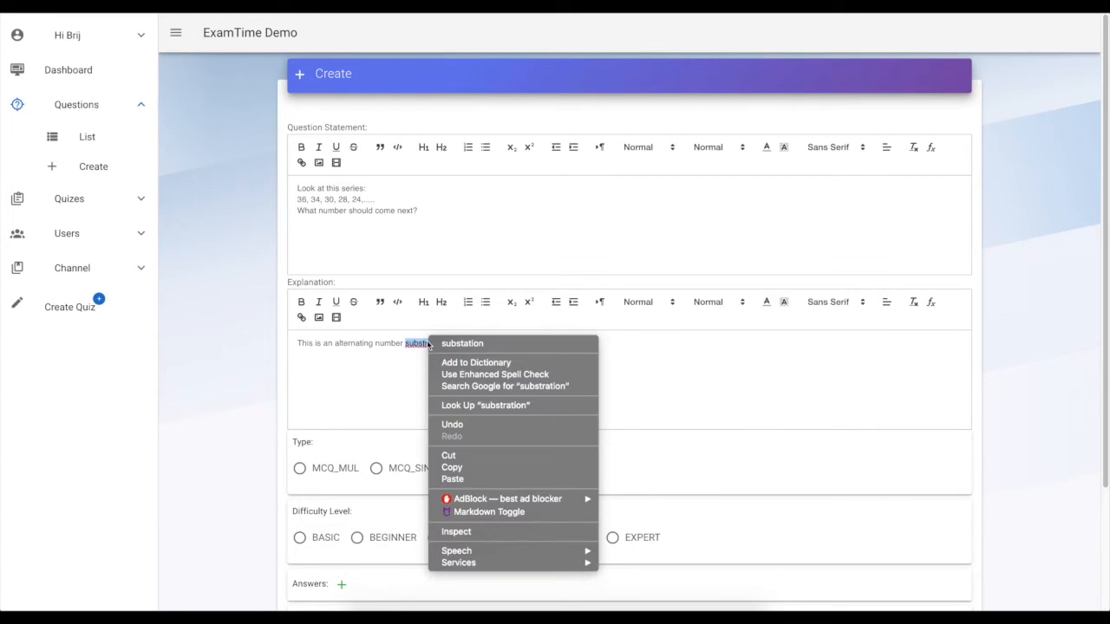
{"action": "left_click", "coordinate": [438, 345]}
{"action": "double_click", "coordinate": [423, 343]}
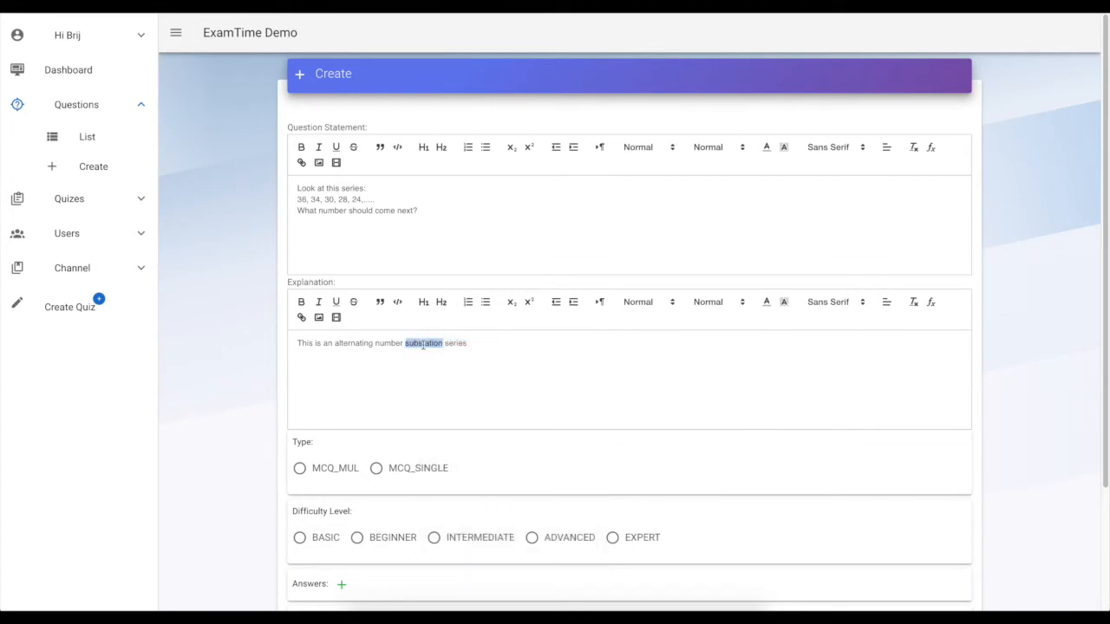
{"action": "type", "text": "subtraction"}
Complete the explanation with '. First, 2 is subtracted then 4, then 2 and so on.'
{"action": "left_click", "coordinate": [492, 342]}
{"action": "type", "text": "."}
{"action": "type", "text": " First"}
{"action": "type", "text": ", 2 is su"}
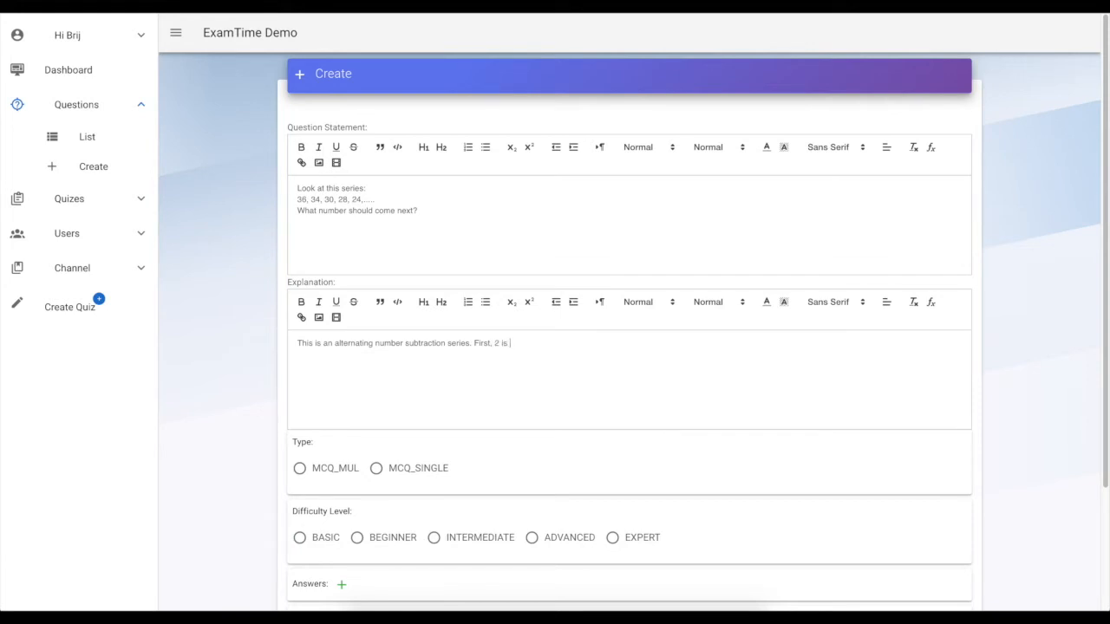
{"action": "type", "text": "bstracted then 4, then"}
{"action": "right_click", "coordinate": [541, 346]}
{"action": "left_click", "coordinate": [568, 351]}
{"action": "type", "text": "4, then 2 and so on"}
Set the question type to MCQ_SINGLE and the difficulty level to BEGINNER
{"action": "scroll", "coordinate": [384, 321], "scroll_direction": "down", "scroll_amount": 3}
{"action": "scroll", "coordinate": [387, 446], "scroll_direction": "up", "scroll_amount": 3}
{"action": "scroll", "coordinate": [399, 461], "scroll_direction": "down", "scroll_amount": 1}
{"action": "left_click", "coordinate": [377, 411]}
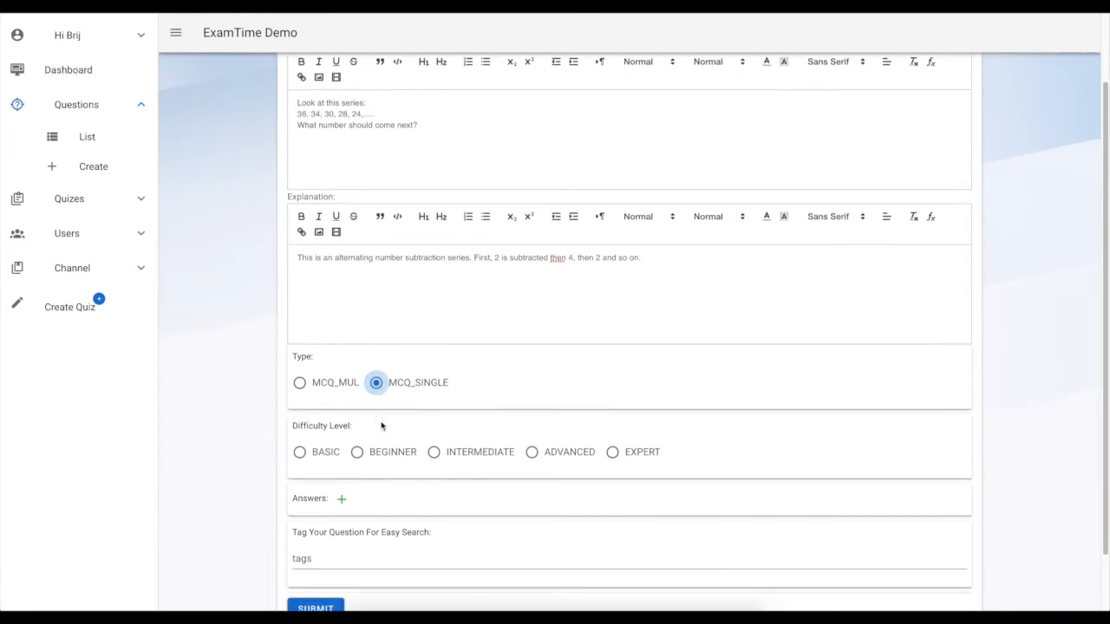
{"action": "scroll", "coordinate": [382, 425], "scroll_direction": "down", "scroll_amount": 2}
{"action": "left_click", "coordinate": [356, 381]}
Open a new answer entry and add the answer option 20
{"action": "left_click", "coordinate": [341, 431]}
{"action": "scroll", "coordinate": [391, 431], "scroll_direction": "down", "scroll_amount": 3}
{"action": "scroll", "coordinate": [370, 403], "scroll_direction": "up", "scroll_amount": 1}
{"action": "left_click", "coordinate": [343, 303]}
{"action": "left_click", "coordinate": [339, 431]}
{"action": "scroll", "coordinate": [345, 416], "scroll_direction": "down", "scroll_amount": 3}
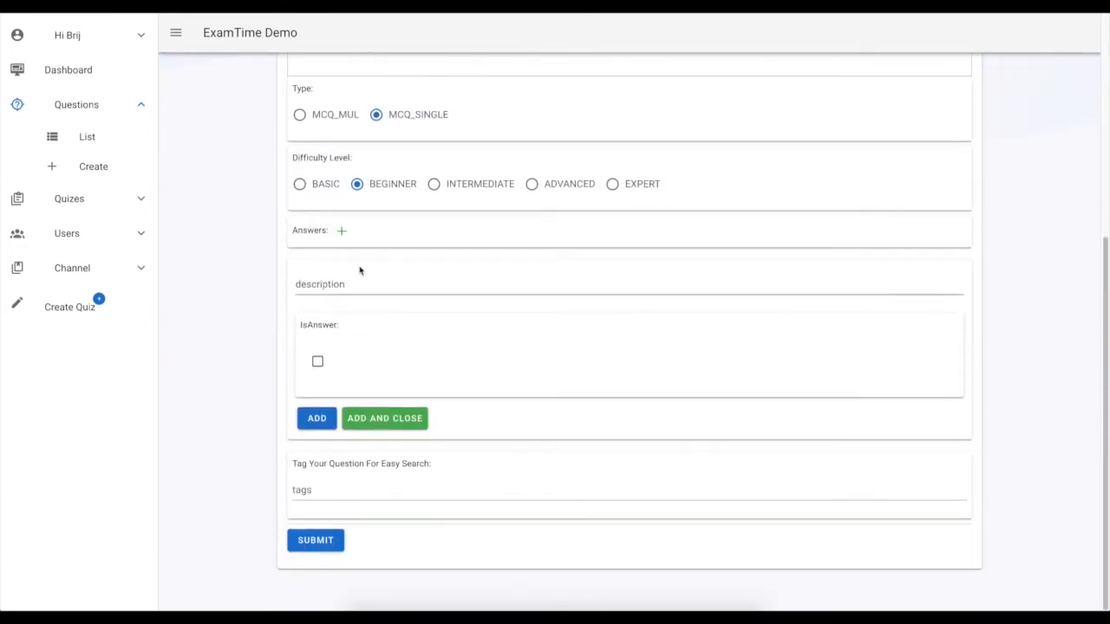
{"action": "left_click", "coordinate": [340, 278]}
{"action": "type", "text": "20"}
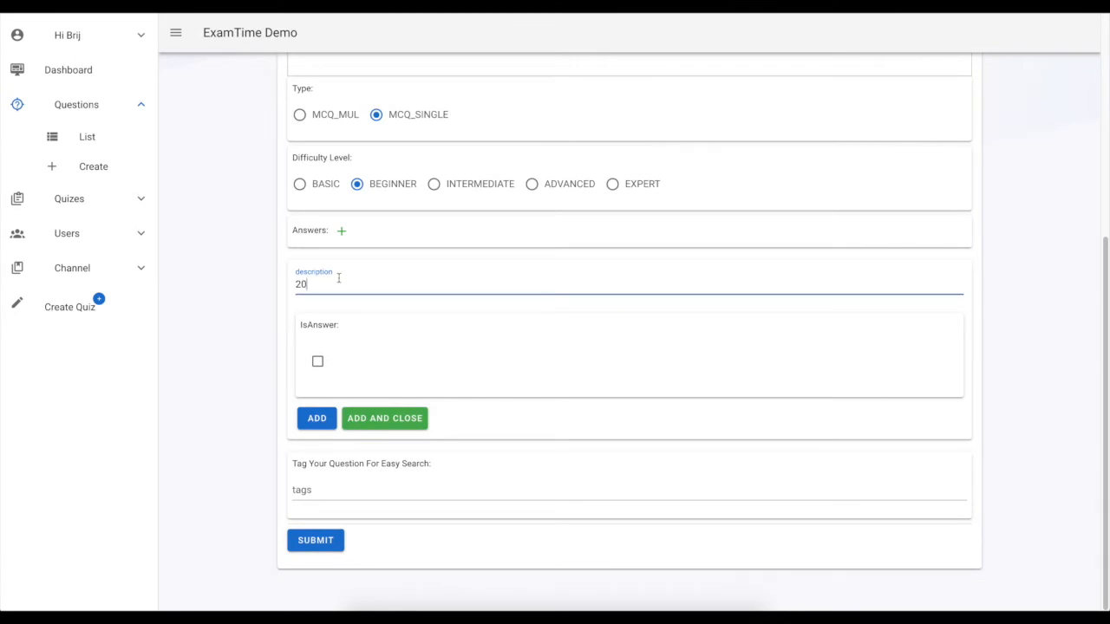
{"action": "left_click", "coordinate": [309, 419]}
Add the answer option 22, marked as the correct answer
{"action": "left_click", "coordinate": [330, 285]}
{"action": "type", "text": "22"}
{"action": "left_click", "coordinate": [317, 361]}
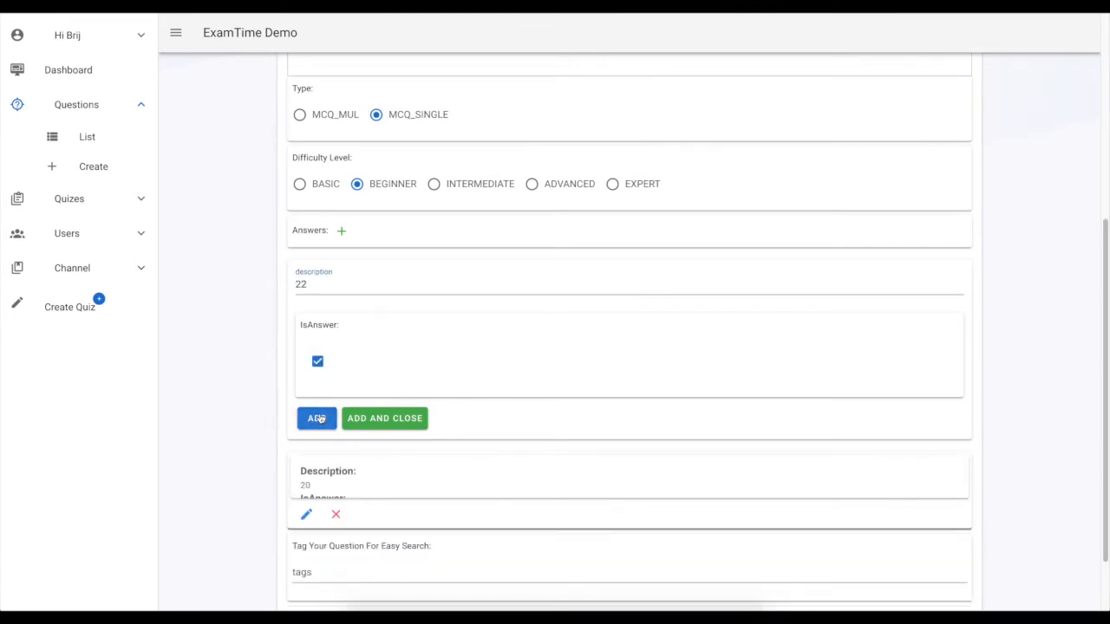
{"action": "scroll", "coordinate": [329, 390], "scroll_direction": "up", "scroll_amount": 4}
{"action": "scroll", "coordinate": [335, 336], "scroll_direction": "down", "scroll_amount": 5}
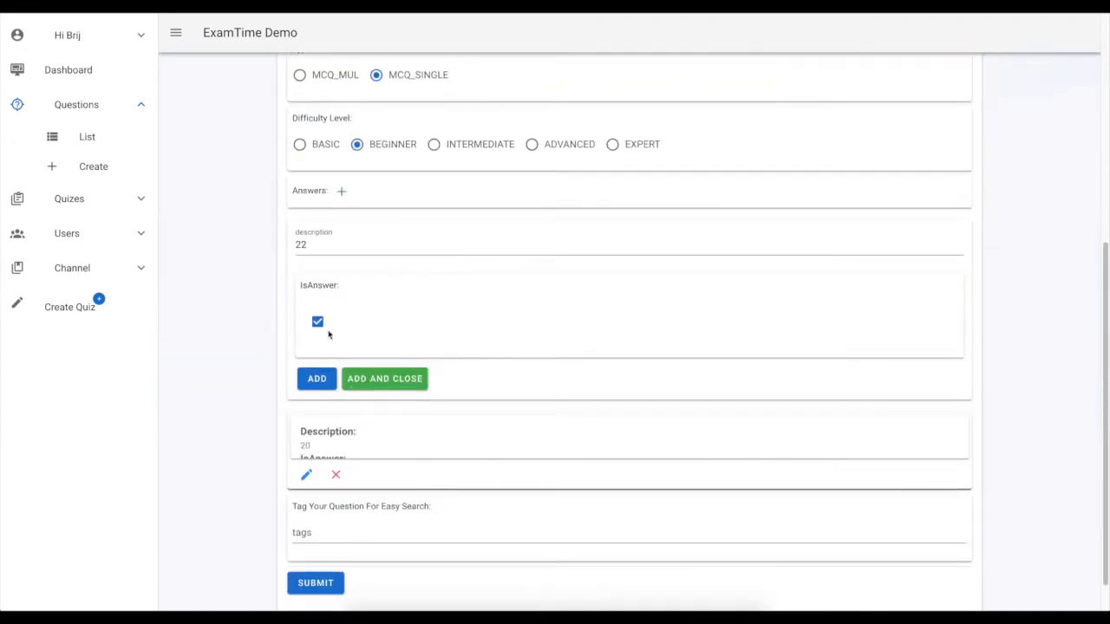
{"action": "left_click", "coordinate": [317, 381]}
Add the answer option 23
{"action": "left_click", "coordinate": [329, 249]}
{"action": "type", "text": "23"}
{"action": "left_click", "coordinate": [317, 379]}
Add the answer option 26 and close the answer entry form
{"action": "left_click", "coordinate": [329, 246]}
{"action": "type", "text": "26"}
{"action": "scroll", "coordinate": [394, 349], "scroll_direction": "down", "scroll_amount": 1}
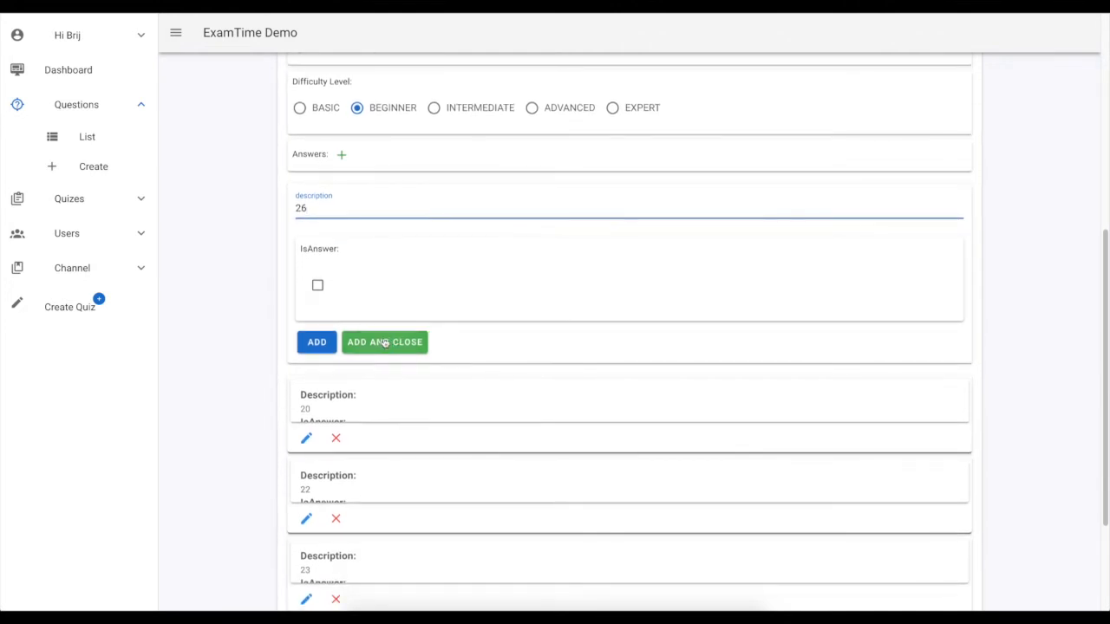
{"action": "left_click", "coordinate": [384, 342]}
Tag the question with number-series and logical-reasoning, then submit it
{"action": "scroll", "coordinate": [382, 347], "scroll_direction": "down", "scroll_amount": 1}
{"action": "left_click", "coordinate": [344, 492]}
{"action": "type", "text": "number-series"}
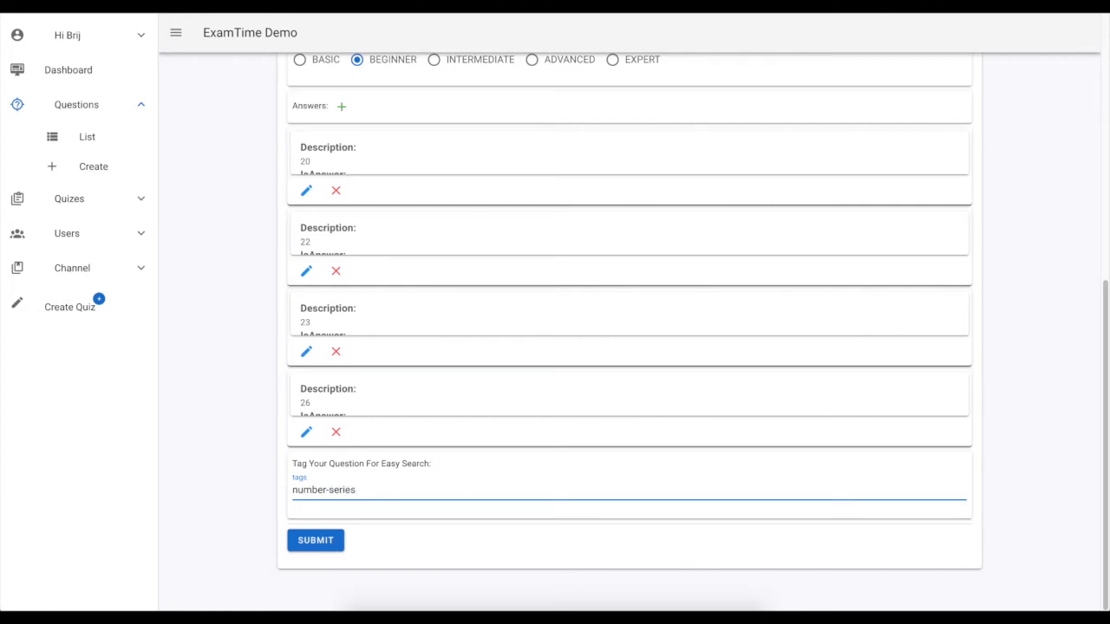
{"action": "key", "text": "Return"}
{"action": "type", "text": "log"}
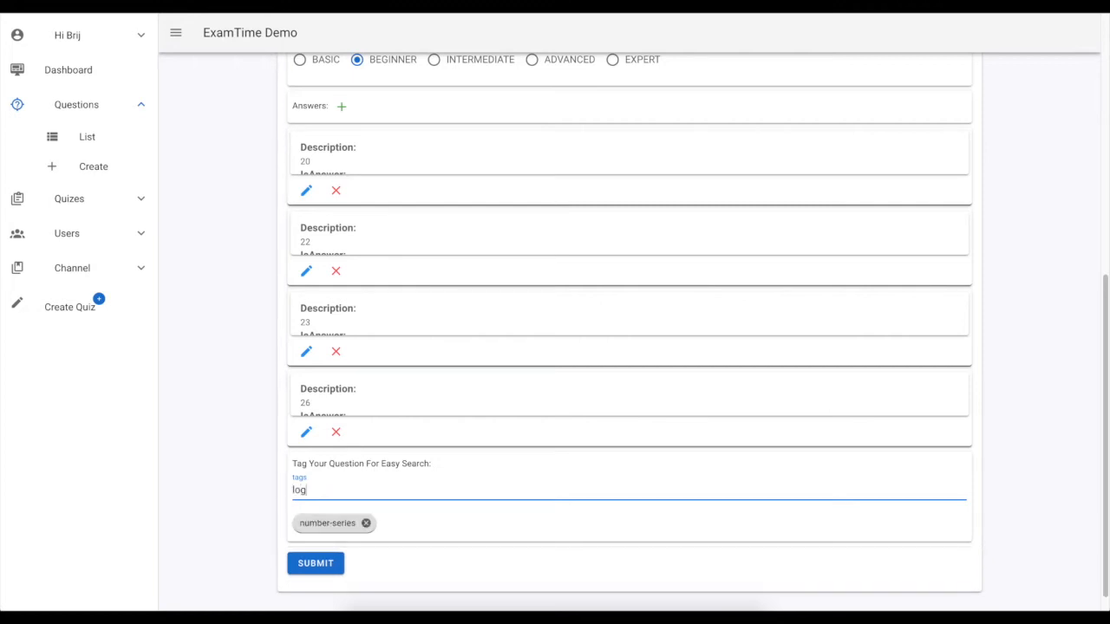
{"action": "type", "text": "ical-reasoning"}
{"action": "key", "text": "Return"}
{"action": "left_click", "coordinate": [326, 566]}
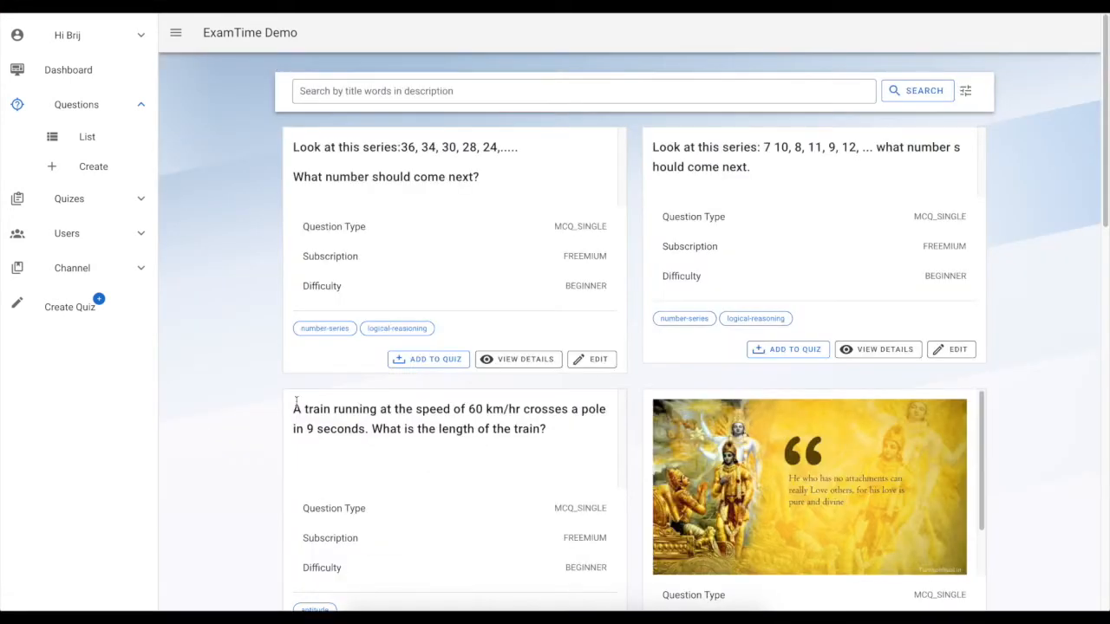
Open the details of the newly created series question
{"action": "left_click", "coordinate": [513, 362]}
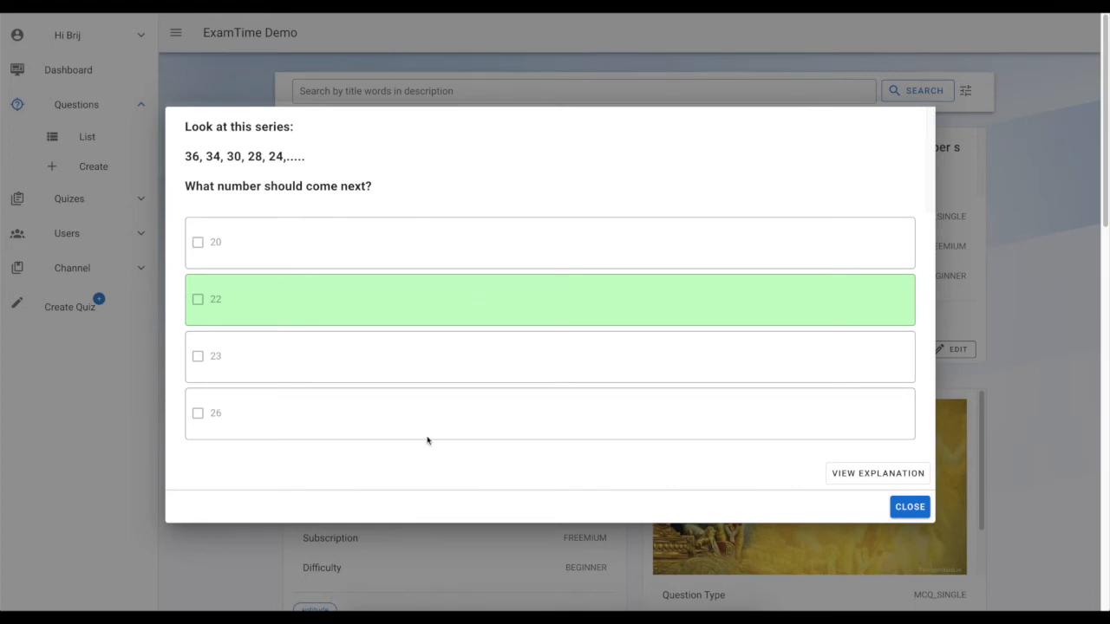
Read the series question's explanation, select its text, and close the question details
{"action": "left_click", "coordinate": [848, 483]}
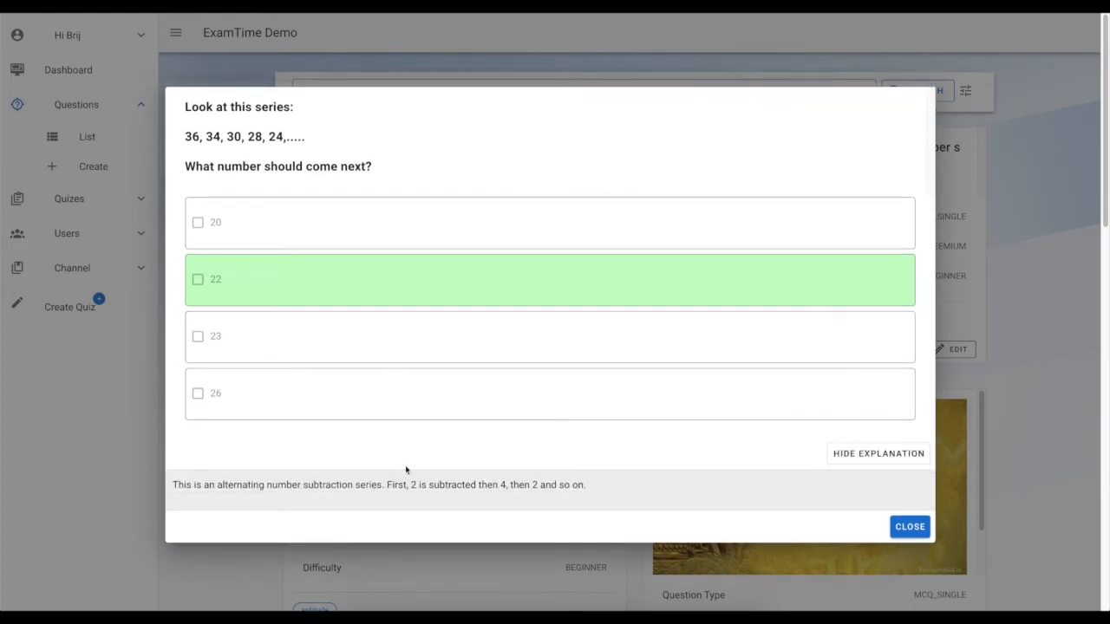
{"action": "double_click", "coordinate": [482, 485]}
{"action": "triple_click", "coordinate": [479, 485]}
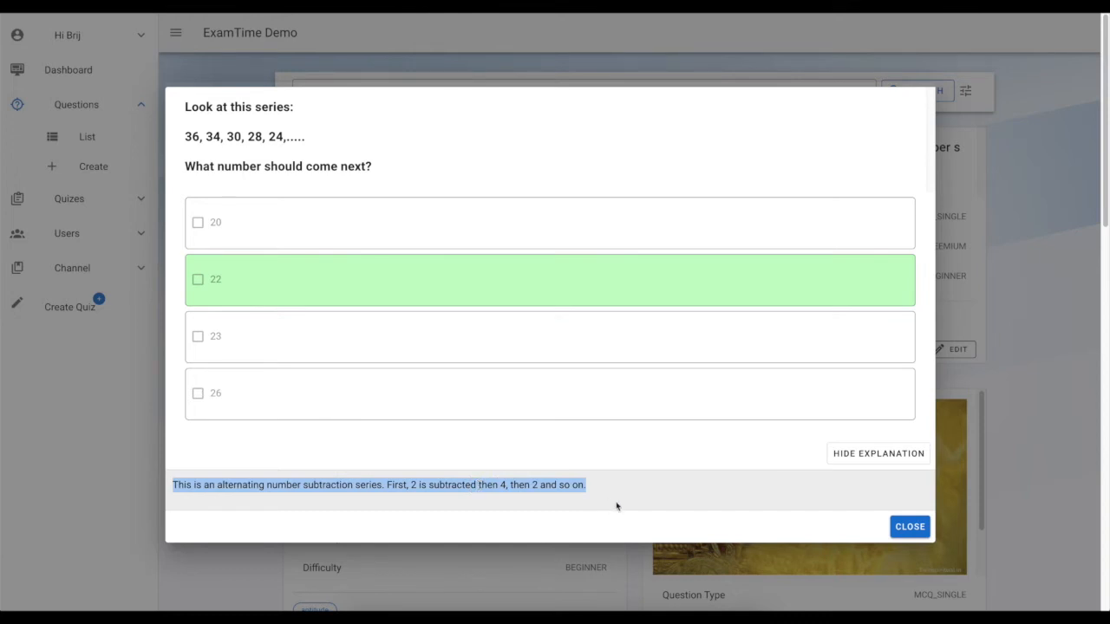
{"action": "left_click", "coordinate": [537, 483]}
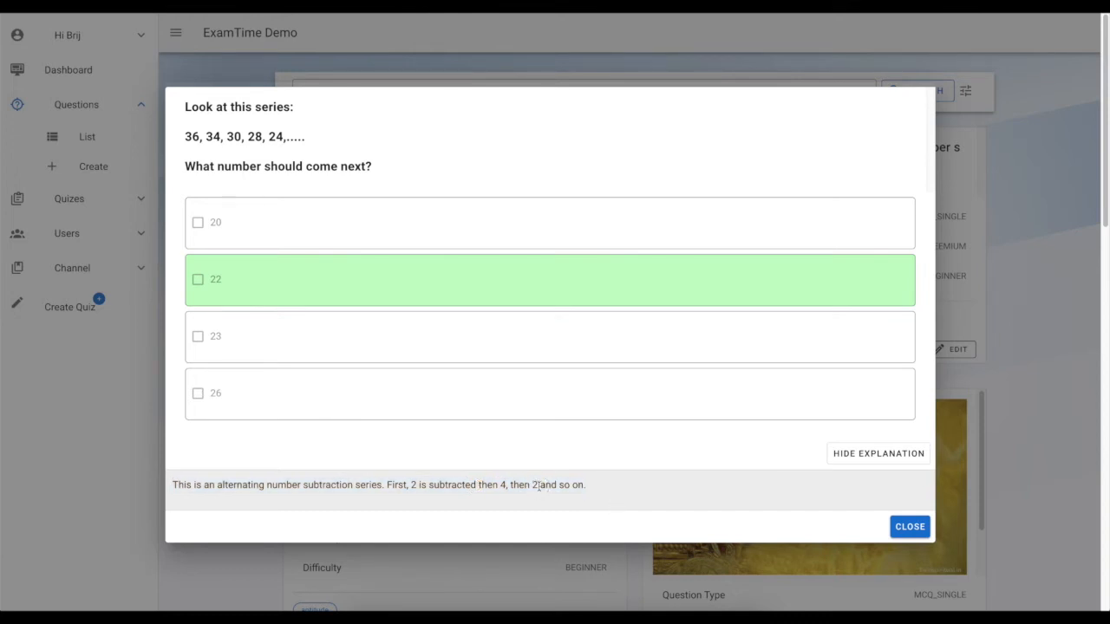
{"action": "triple_click", "coordinate": [539, 486]}
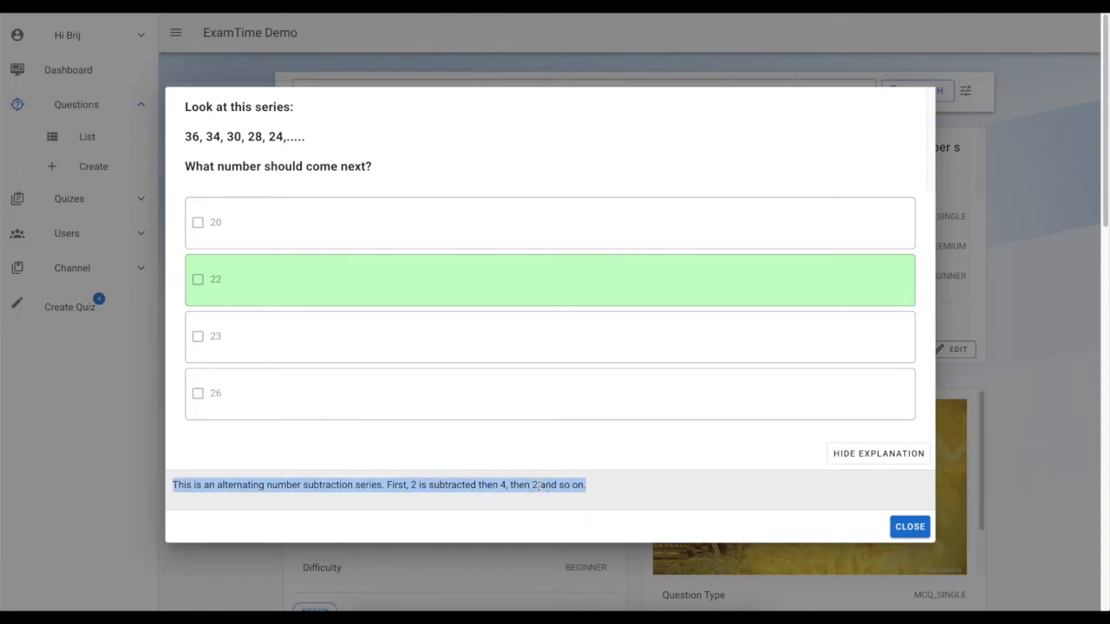
{"action": "left_click", "coordinate": [907, 526]}
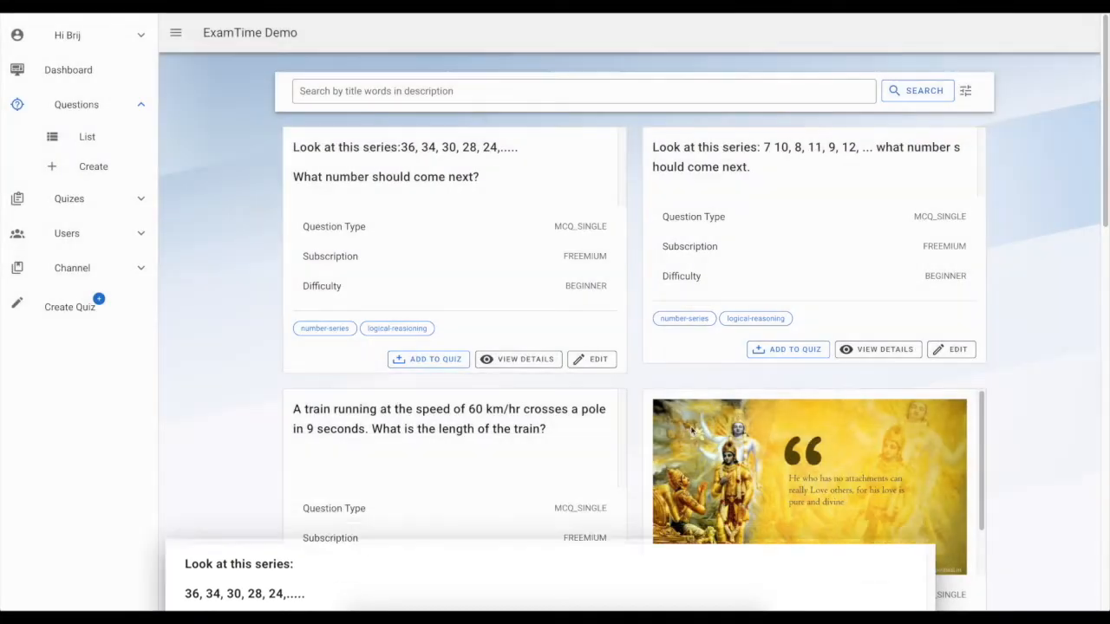
Add both number-series questions to a new quiz
{"action": "scroll", "coordinate": [555, 366], "scroll_direction": "down", "scroll_amount": 1}
{"action": "scroll", "coordinate": [556, 365], "scroll_direction": "up", "scroll_amount": 1}
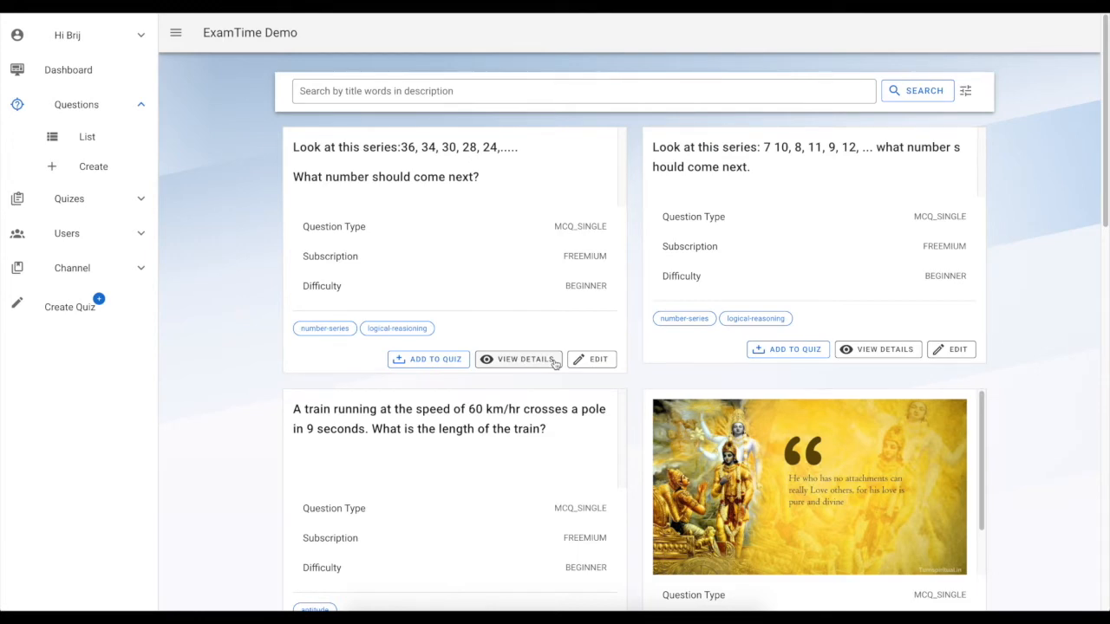
{"action": "scroll", "coordinate": [543, 458], "scroll_direction": "down", "scroll_amount": 5}
{"action": "scroll", "coordinate": [543, 459], "scroll_direction": "up", "scroll_amount": 5}
{"action": "left_click", "coordinate": [426, 362]}
{"action": "left_click", "coordinate": [787, 349]}
Add the train, Bhagwan Krishna and radio-communication atmosphere questions to the quiz as well
{"action": "scroll", "coordinate": [541, 386], "scroll_direction": "down", "scroll_amount": 2}
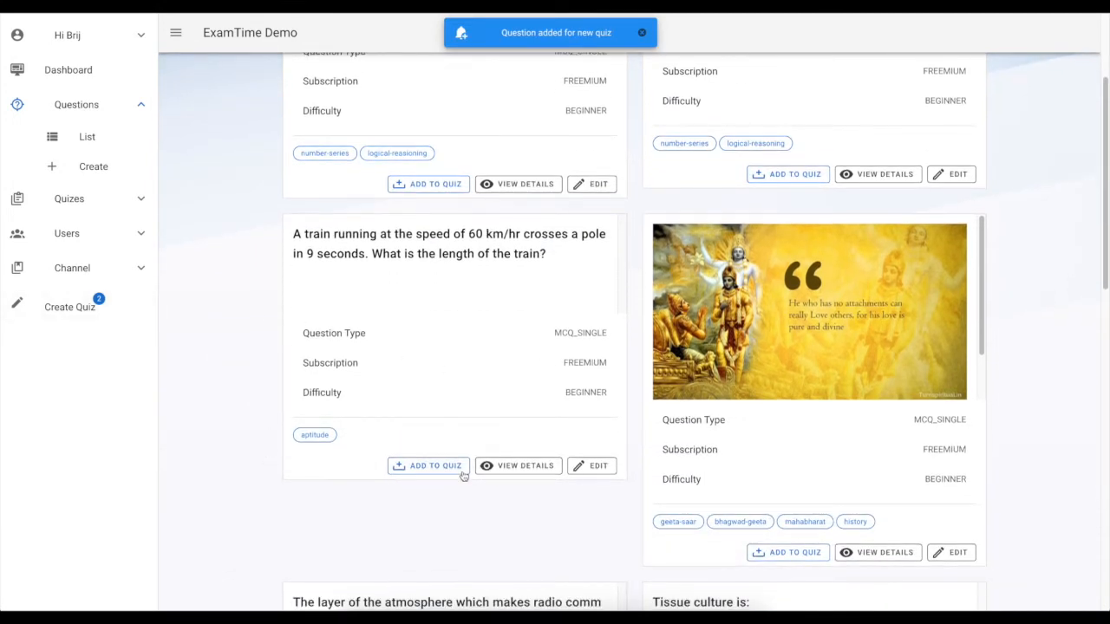
{"action": "left_click", "coordinate": [428, 468]}
{"action": "scroll", "coordinate": [428, 465], "scroll_direction": "down", "scroll_amount": 3}
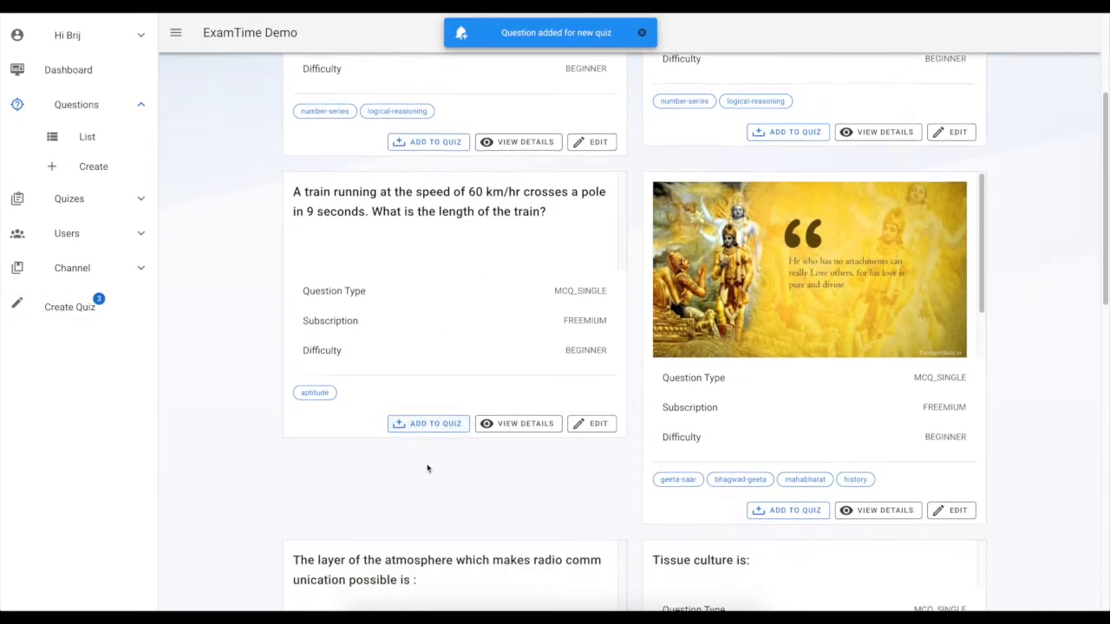
{"action": "left_click", "coordinate": [785, 333]}
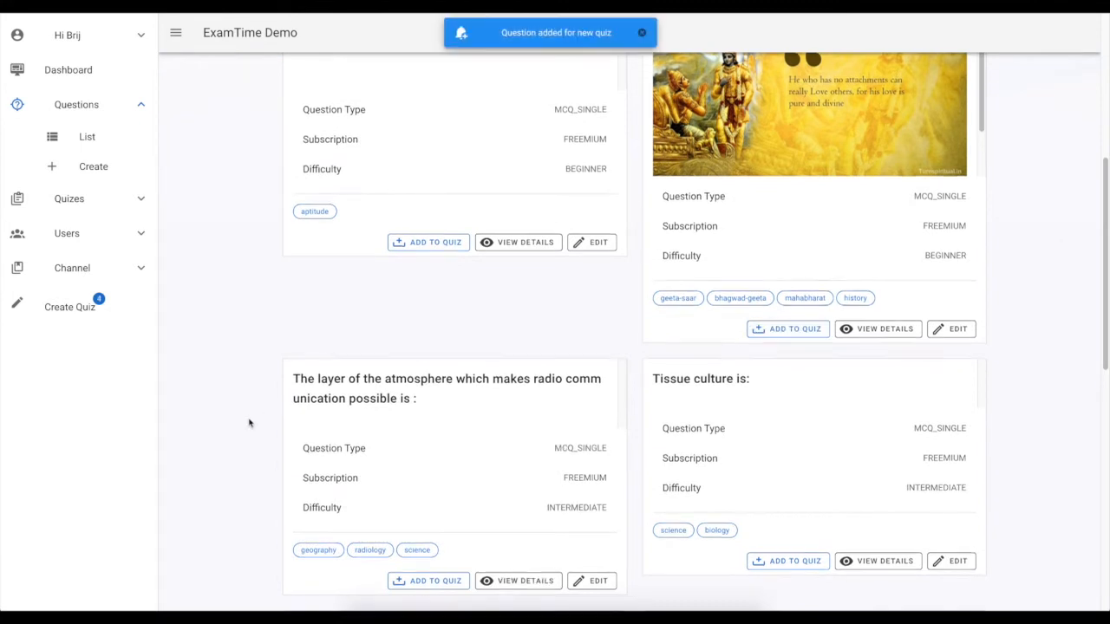
{"action": "scroll", "coordinate": [248, 421], "scroll_direction": "down", "scroll_amount": 2}
{"action": "left_click", "coordinate": [405, 402]}
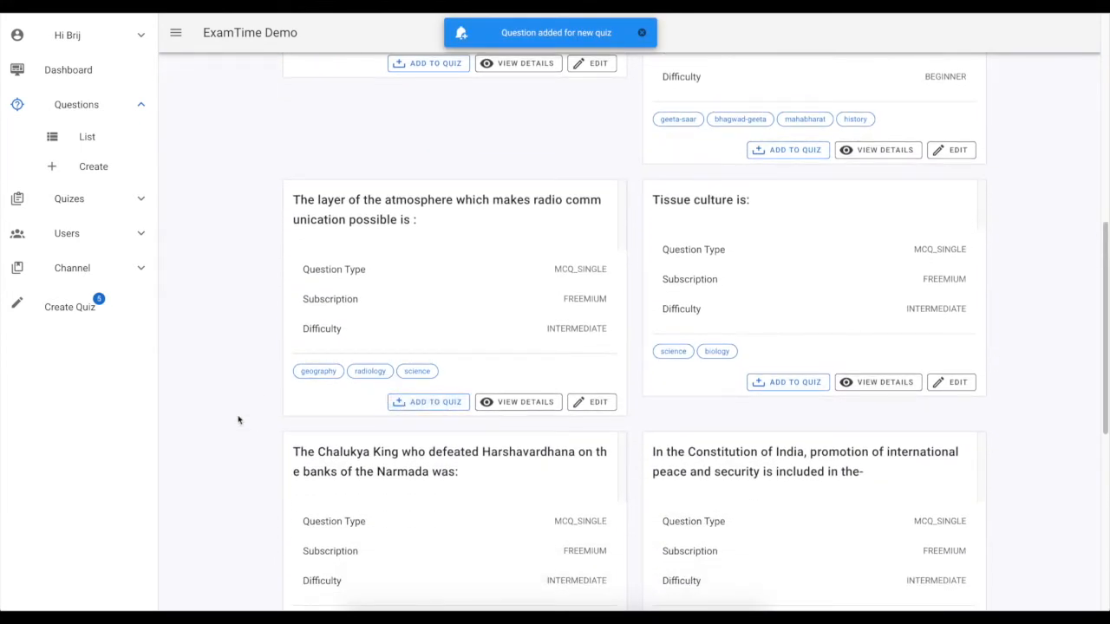
{"action": "scroll", "coordinate": [238, 420], "scroll_direction": "up", "scroll_amount": 7}
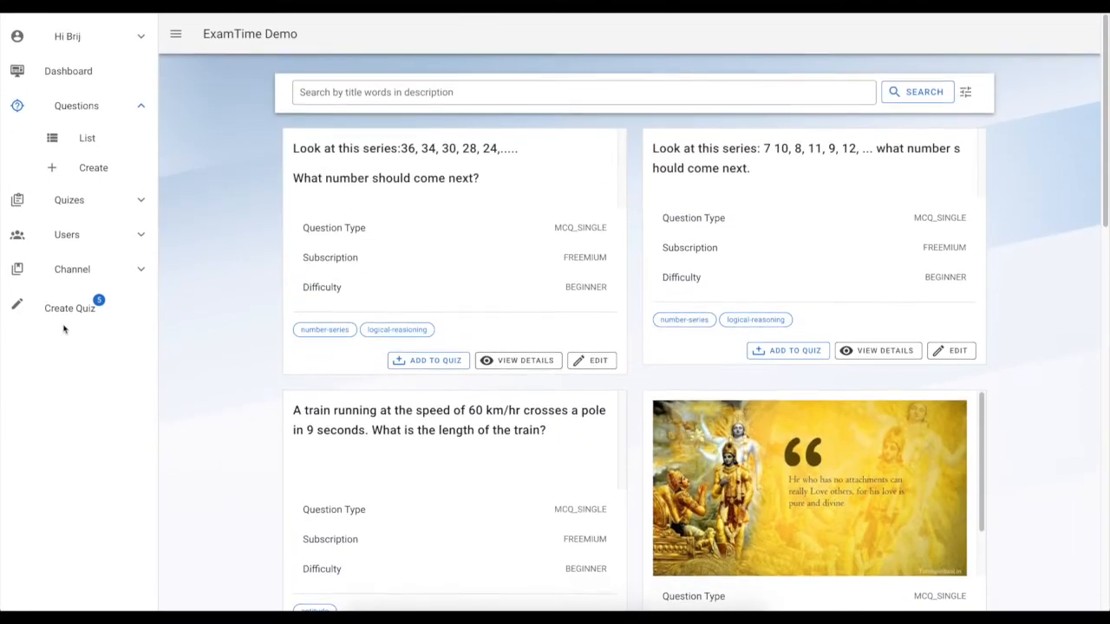
Open the quiz builder, review the five selected questions and their points, and continue to the quiz details
{"action": "left_click", "coordinate": [65, 309]}
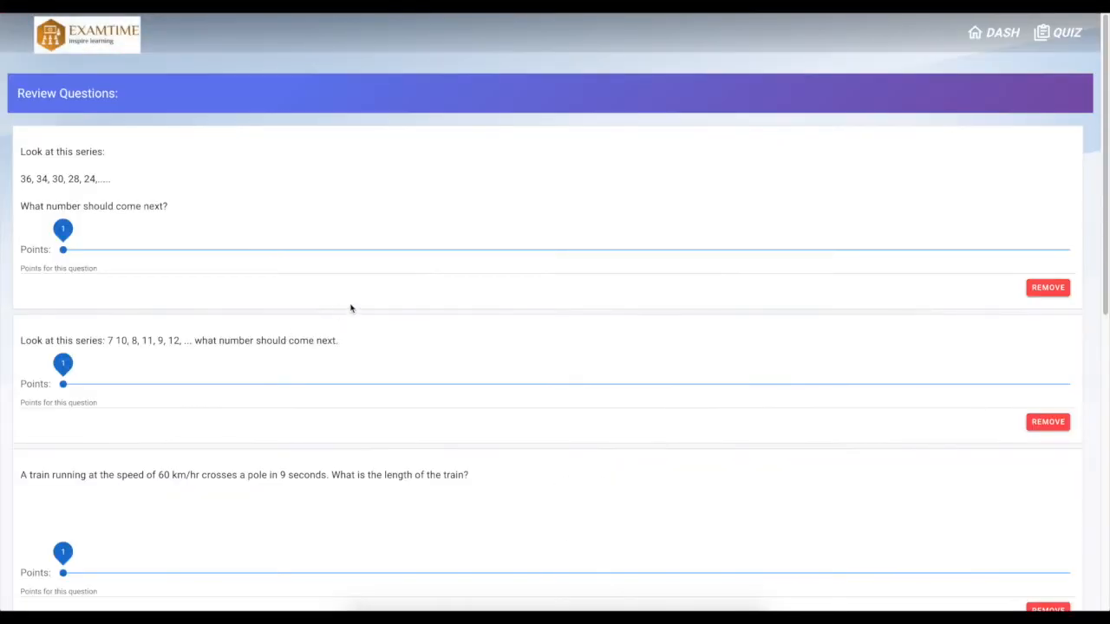
{"action": "scroll", "coordinate": [351, 309], "scroll_direction": "down", "scroll_amount": 5}
{"action": "scroll", "coordinate": [351, 309], "scroll_direction": "up", "scroll_amount": 5}
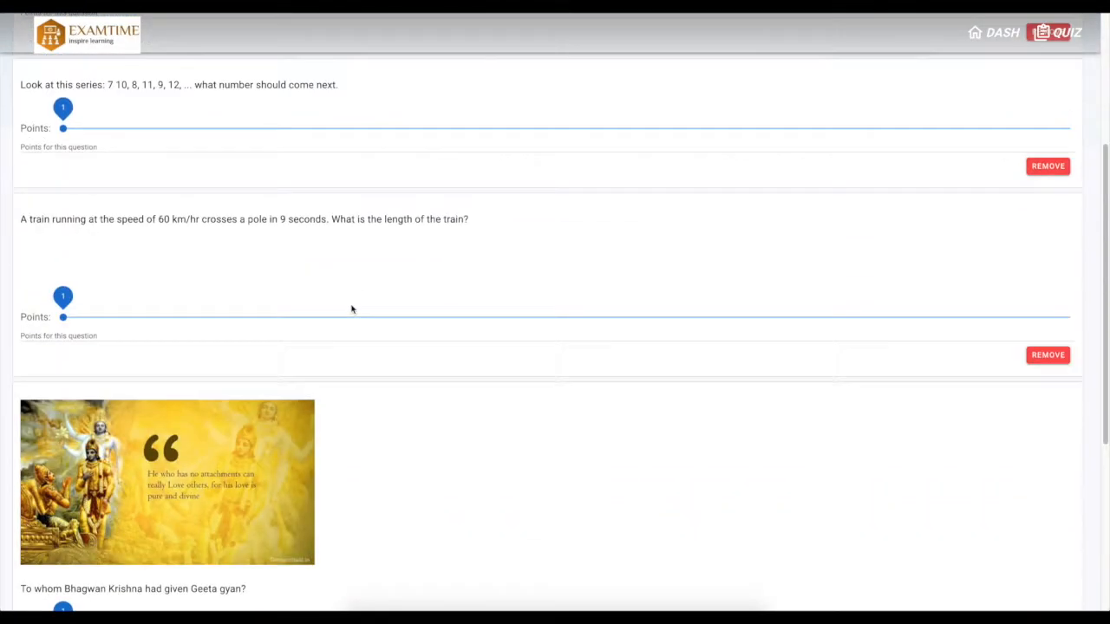
{"action": "scroll", "coordinate": [334, 369], "scroll_direction": "down", "scroll_amount": 7}
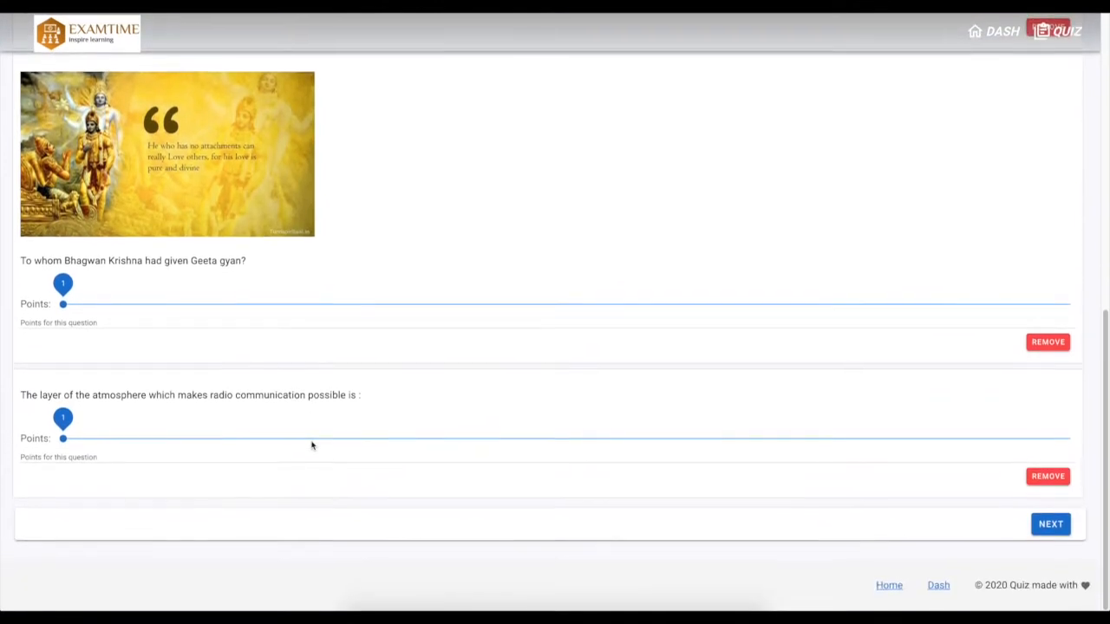
{"action": "scroll", "coordinate": [313, 445], "scroll_direction": "up", "scroll_amount": 6}
{"action": "scroll", "coordinate": [312, 445], "scroll_direction": "up", "scroll_amount": 1}
{"action": "left_click_drag", "start_coordinate": [64, 233], "coordinate": [81, 257]}
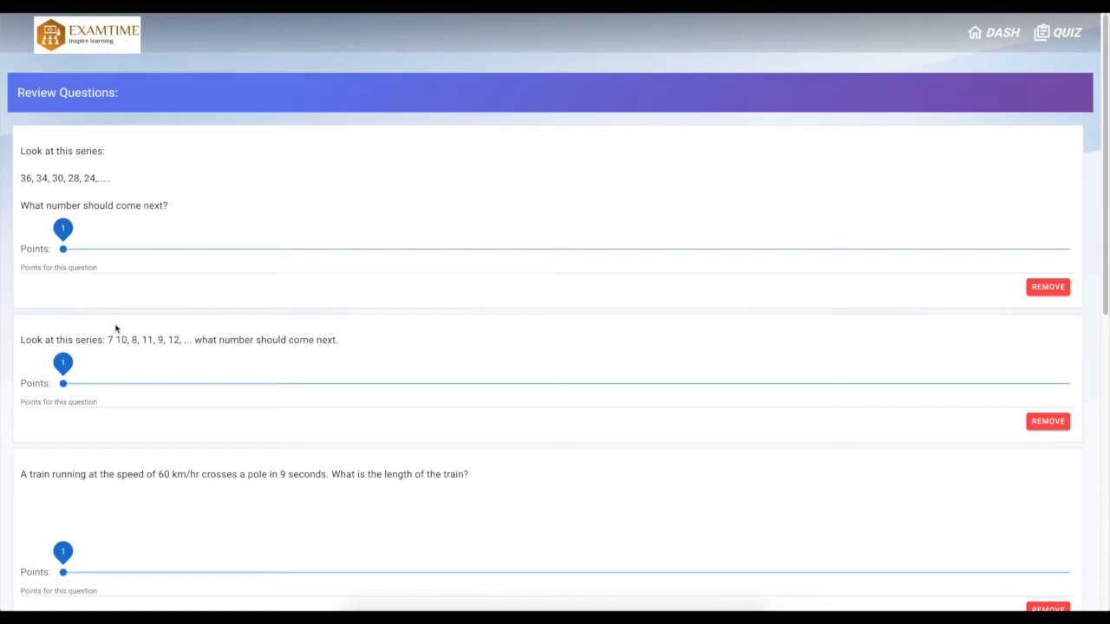
{"action": "scroll", "coordinate": [115, 329], "scroll_direction": "down", "scroll_amount": 1}
{"action": "mouse_move", "coordinate": [63, 294]}
{"action": "left_mouse_down"}
{"action": "mouse_move", "coordinate": [178, 292]}
{"action": "mouse_move", "coordinate": [53, 279]}
{"action": "left_mouse_up"}
{"action": "scroll", "coordinate": [162, 421], "scroll_direction": "down", "scroll_amount": 6}
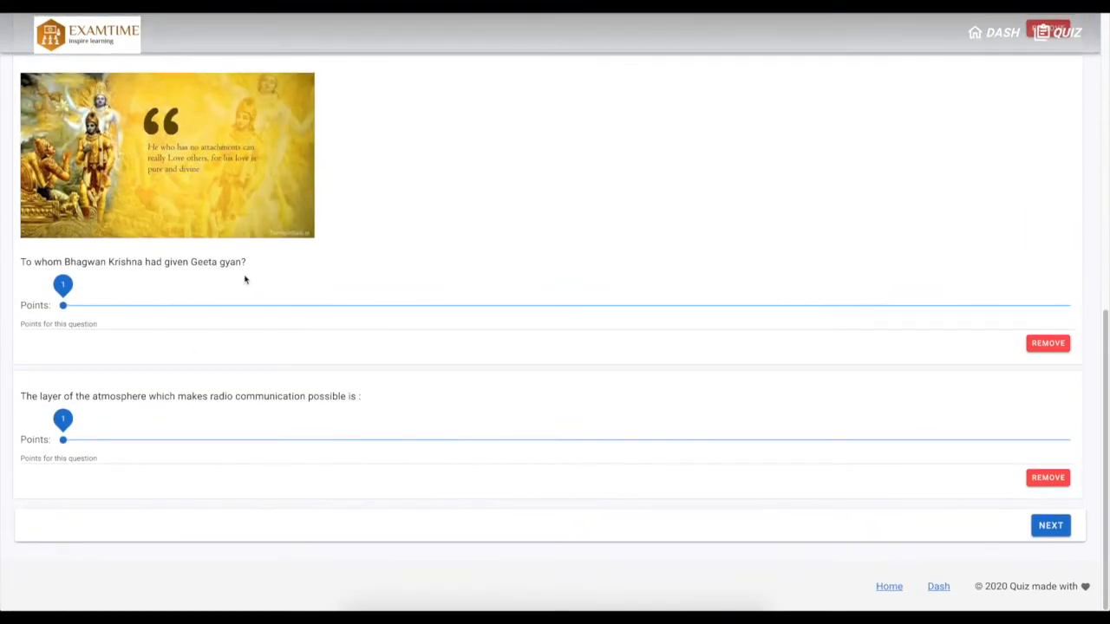
{"action": "scroll", "coordinate": [245, 280], "scroll_direction": "up", "scroll_amount": 7}
{"action": "scroll", "coordinate": [352, 459], "scroll_direction": "down", "scroll_amount": 6}
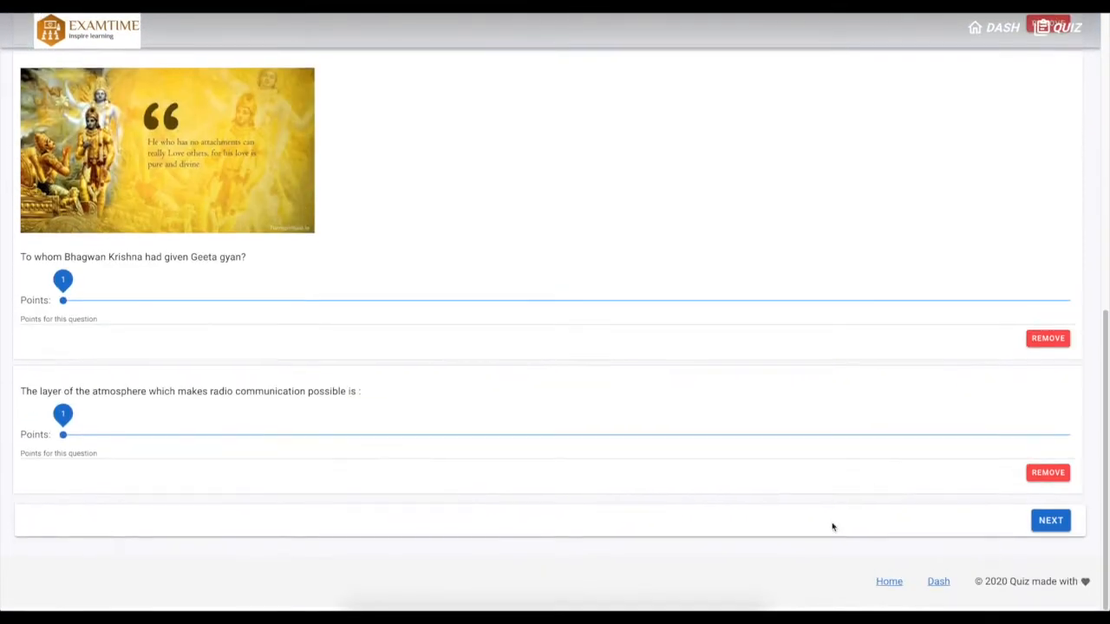
{"action": "left_click", "coordinate": [1050, 520]}
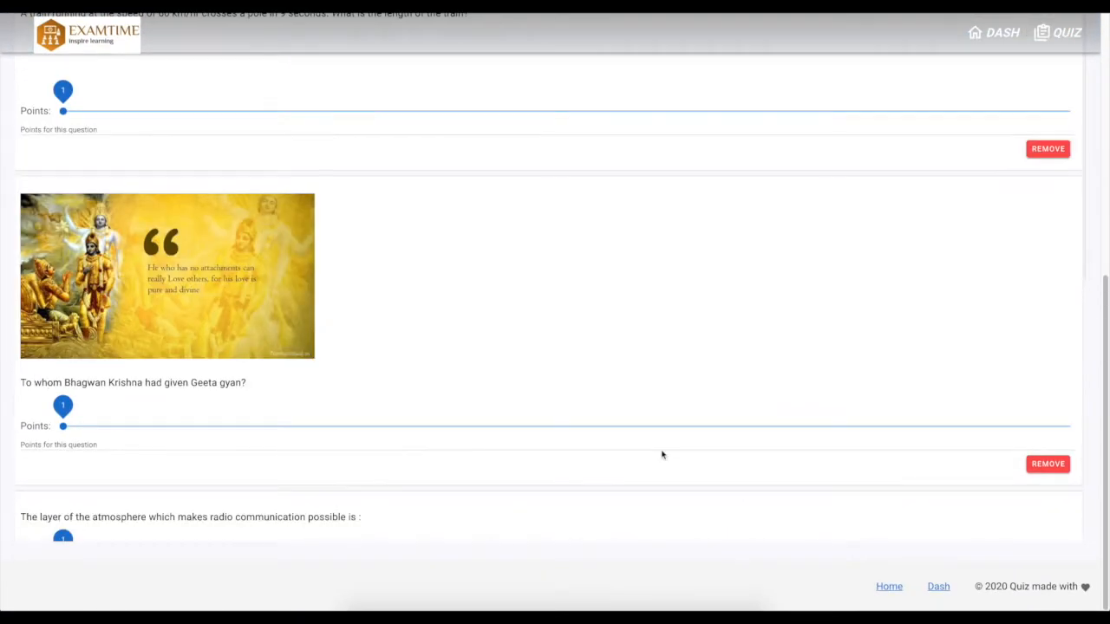
{"action": "scroll", "coordinate": [545, 382], "scroll_direction": "up", "scroll_amount": 3}
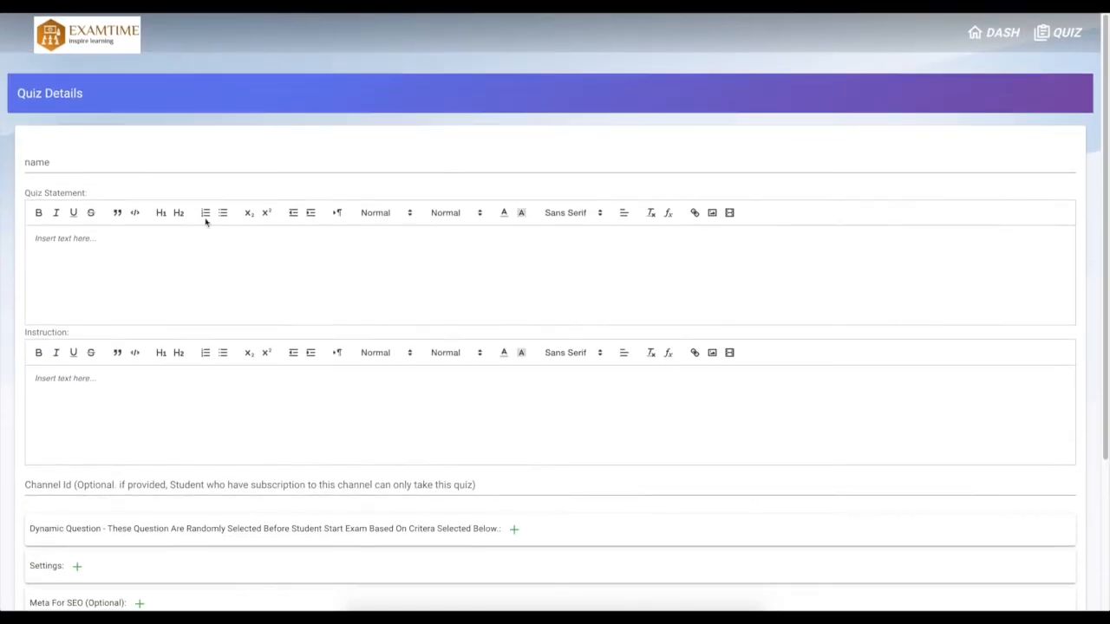
Name the quiz "Random daily quiz"
{"action": "scroll", "coordinate": [292, 252], "scroll_direction": "down", "scroll_amount": 3}
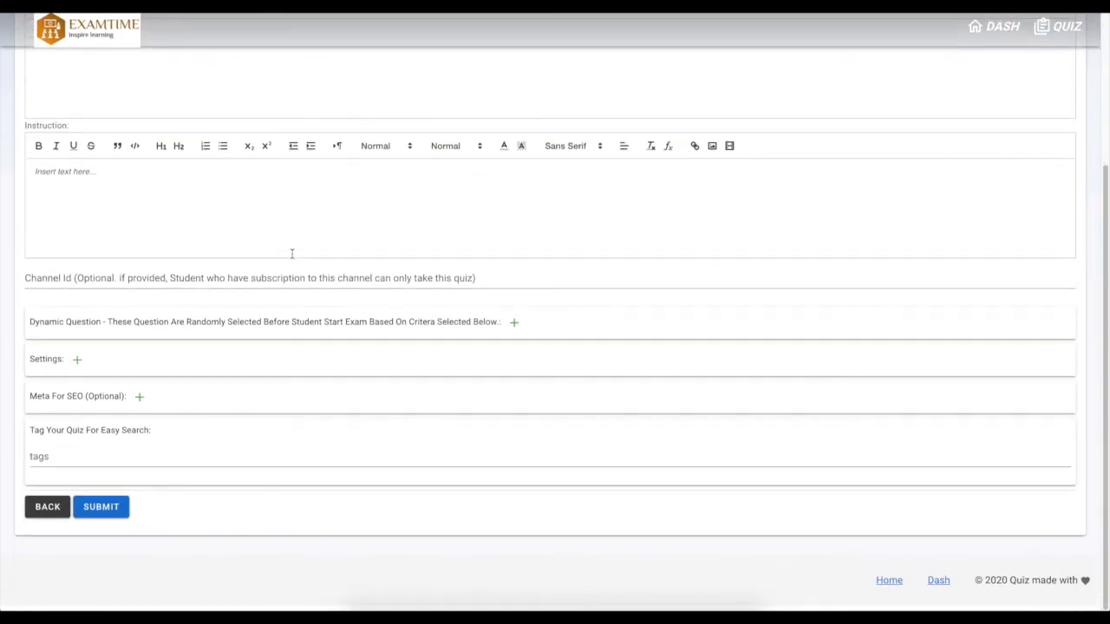
{"action": "scroll", "coordinate": [292, 252], "scroll_direction": "up", "scroll_amount": 5}
{"action": "left_click", "coordinate": [107, 164]}
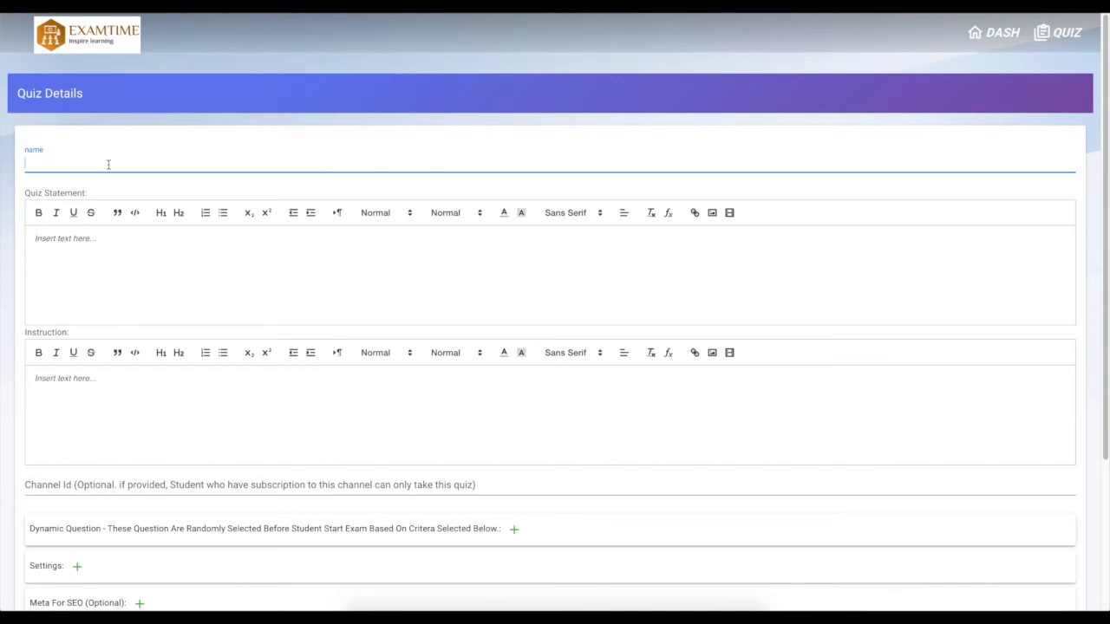
{"action": "type", "text": "Random daily quiz"}
Enter the quiz statement "Random question for daily quiz"
{"action": "left_click", "coordinate": [131, 283]}
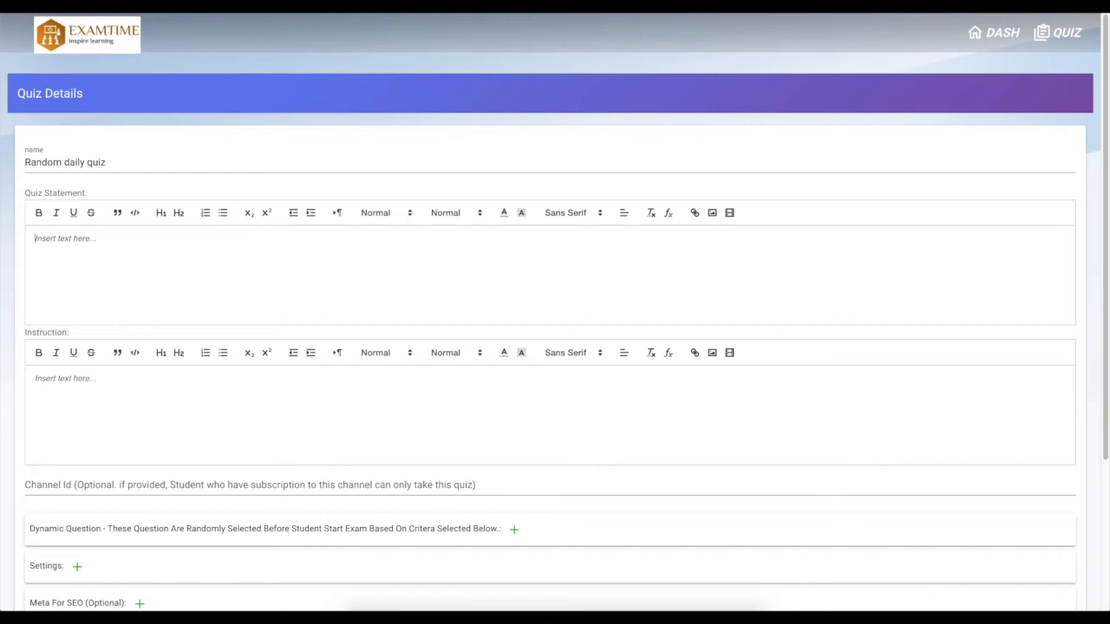
{"action": "type", "text": "Random question for daily quiz"}
Paste the exam instructions text into the instruction field and delete its INSTRUCTIONS heading line
{"action": "scroll", "coordinate": [164, 356], "scroll_direction": "down", "scroll_amount": 2}
{"action": "left_click", "coordinate": [141, 291]}
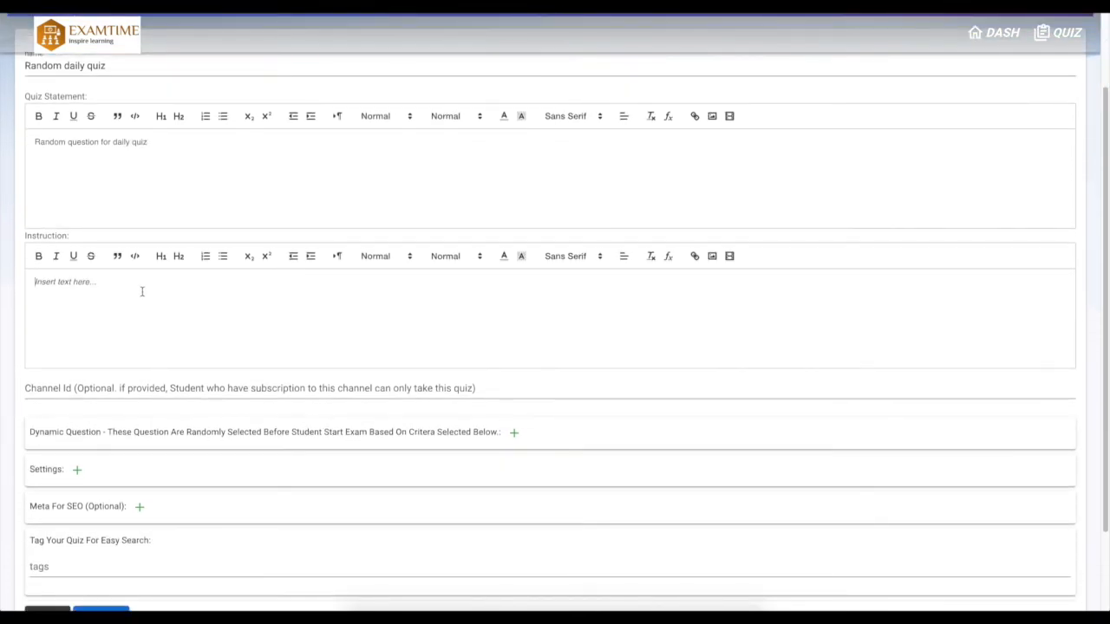
{"action": "key", "text": "ctrl+v"}
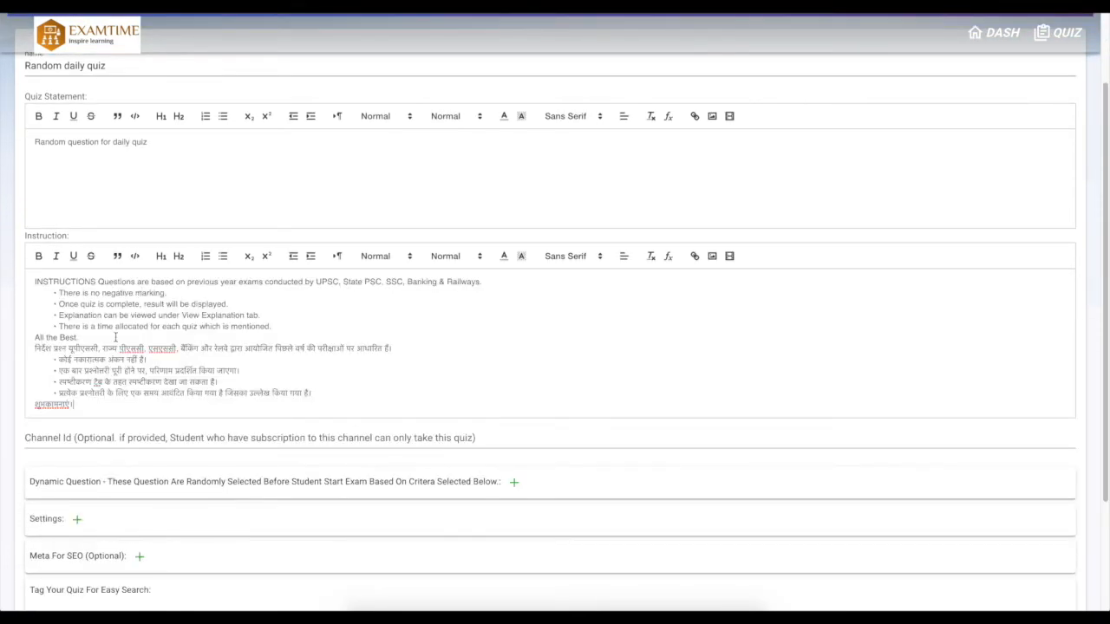
{"action": "scroll", "coordinate": [116, 321], "scroll_direction": "down", "scroll_amount": 1}
{"action": "key", "text": "Return"}
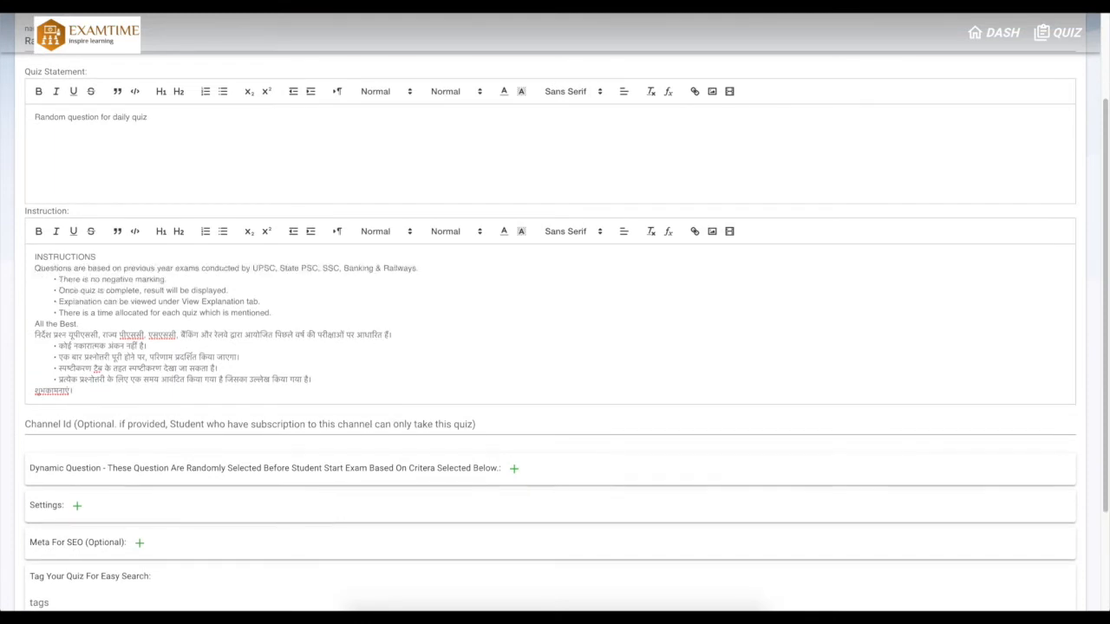
{"action": "mouse_move", "coordinate": [35, 257]}
{"action": "left_mouse_down"}
{"action": "mouse_move", "coordinate": [145, 266]}
{"action": "mouse_move", "coordinate": [111, 251]}
{"action": "mouse_move", "coordinate": [20, 251]}
{"action": "left_mouse_up"}
{"action": "key", "text": "BackSpace"}
{"action": "scroll", "coordinate": [216, 285], "scroll_direction": "down", "scroll_amount": 1}
{"action": "scroll", "coordinate": [193, 376], "scroll_direction": "down", "scroll_amount": 2}
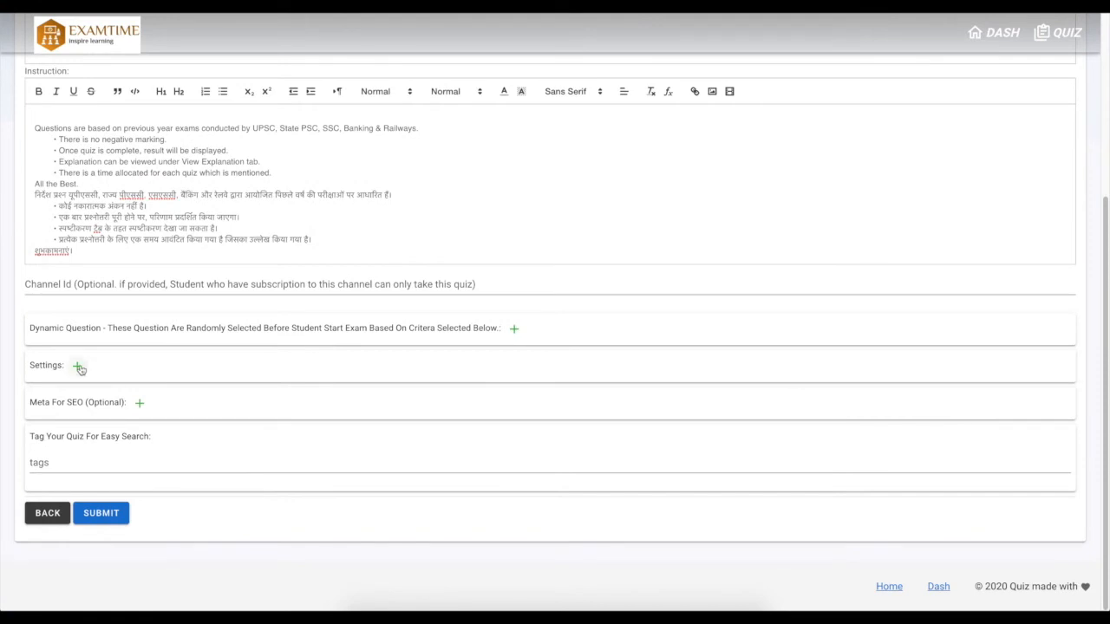
Expand the quiz settings and set the duration to 5 and the passing percentage to 40, leaving start time empty
{"action": "left_click", "coordinate": [77, 365]}
{"action": "scroll", "coordinate": [188, 389], "scroll_direction": "down", "scroll_amount": 3}
{"action": "left_click", "coordinate": [124, 156]}
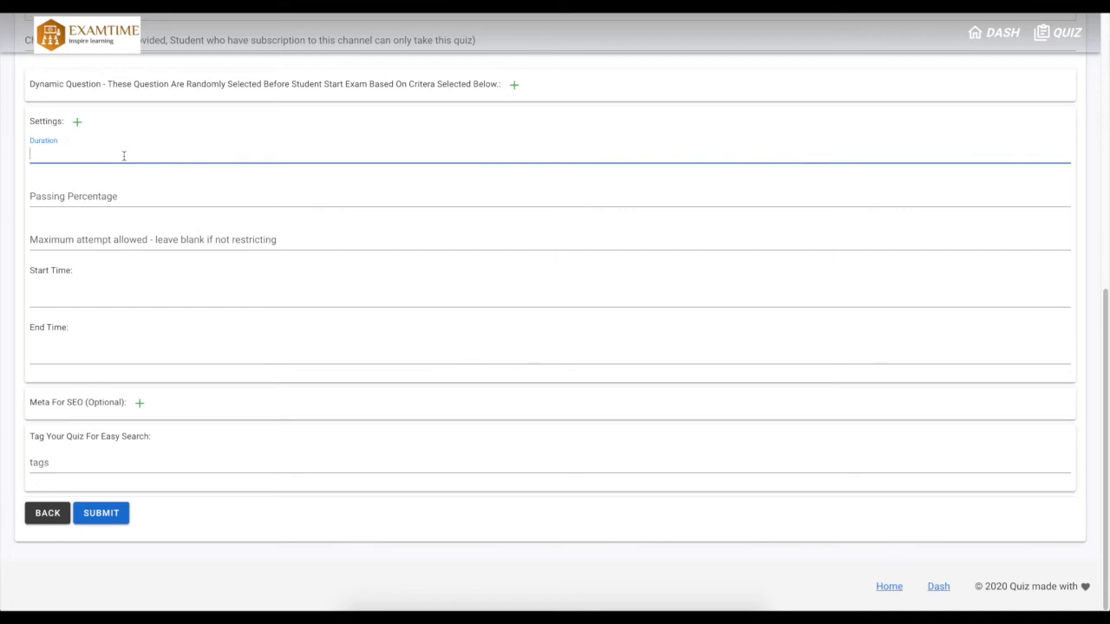
{"action": "left_click", "coordinate": [118, 199]}
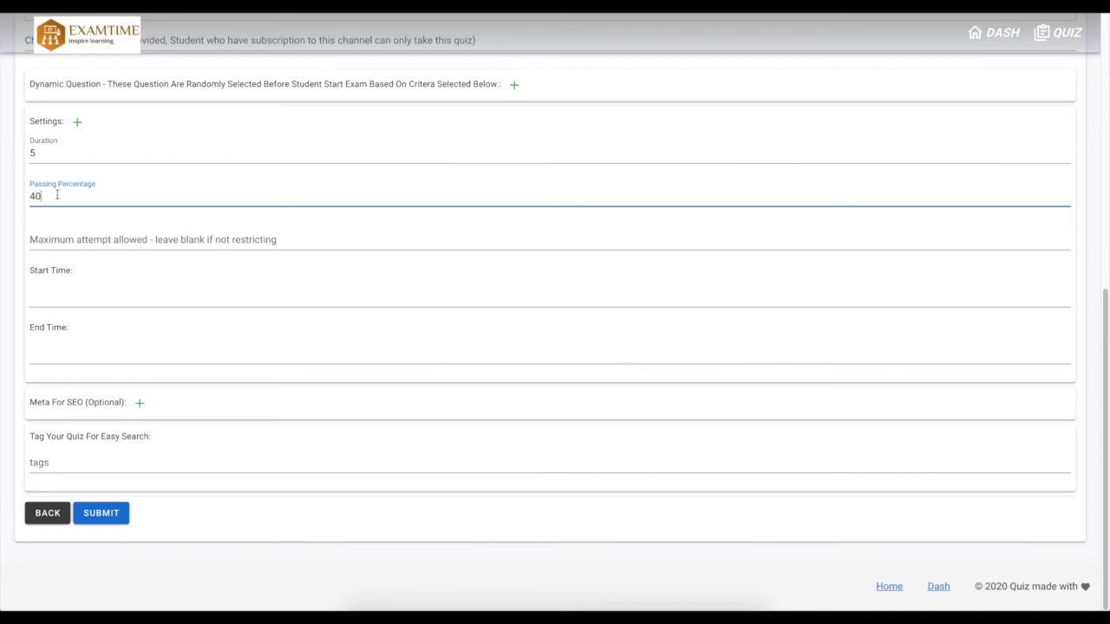
{"action": "type", "text": "%"}
{"action": "left_click", "coordinate": [79, 294]}
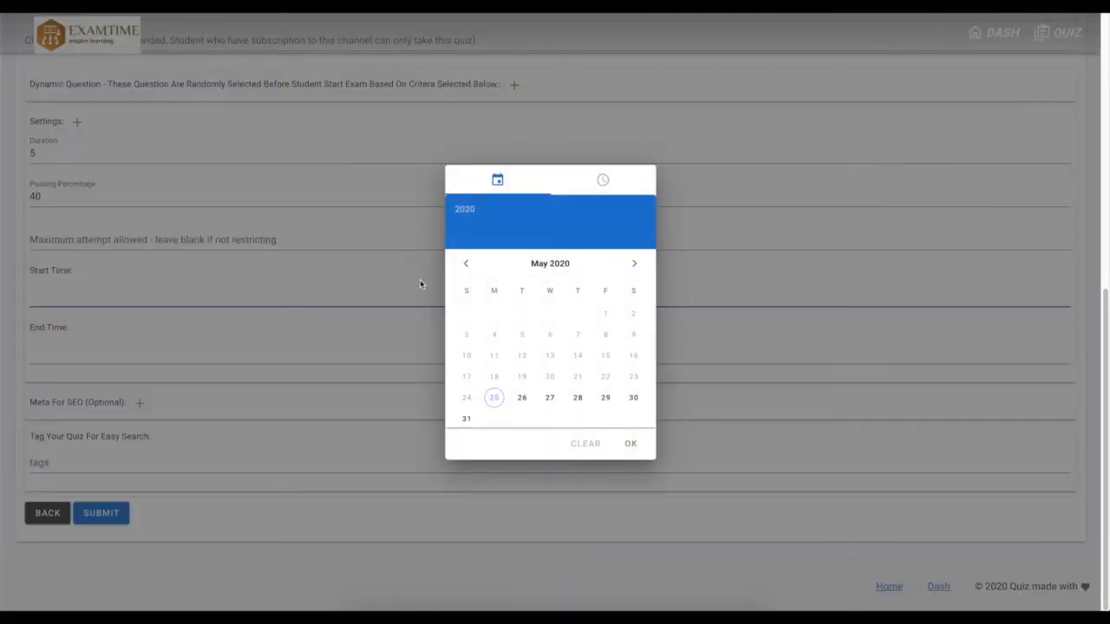
{"action": "left_click", "coordinate": [576, 444]}
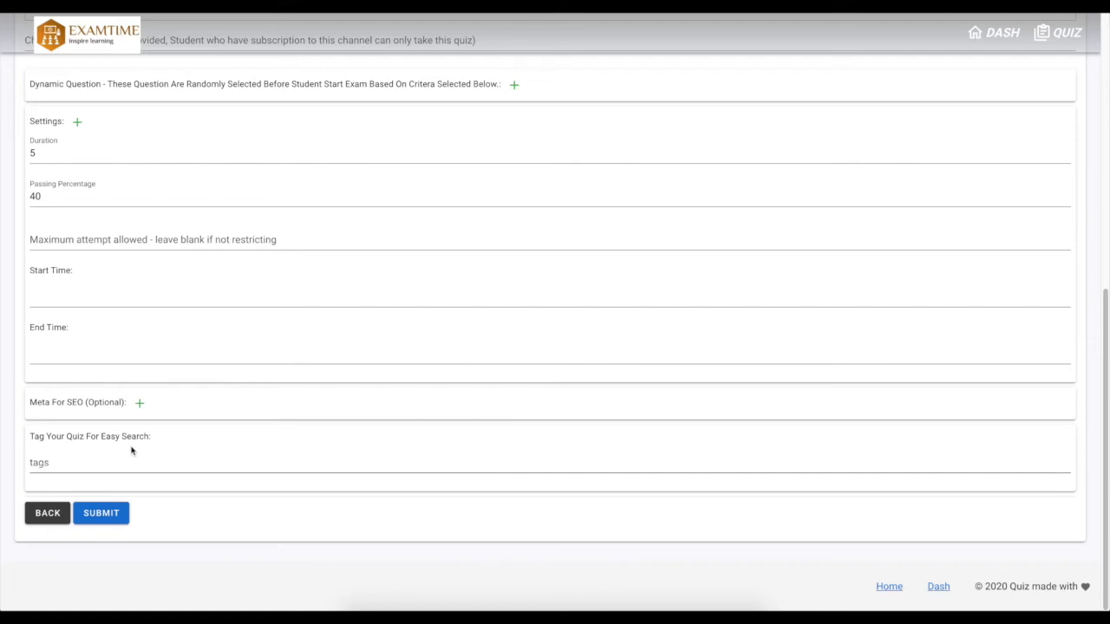
Tag the quiz with random-quiz, number-series and history, then submit it
{"action": "left_click", "coordinate": [111, 469]}
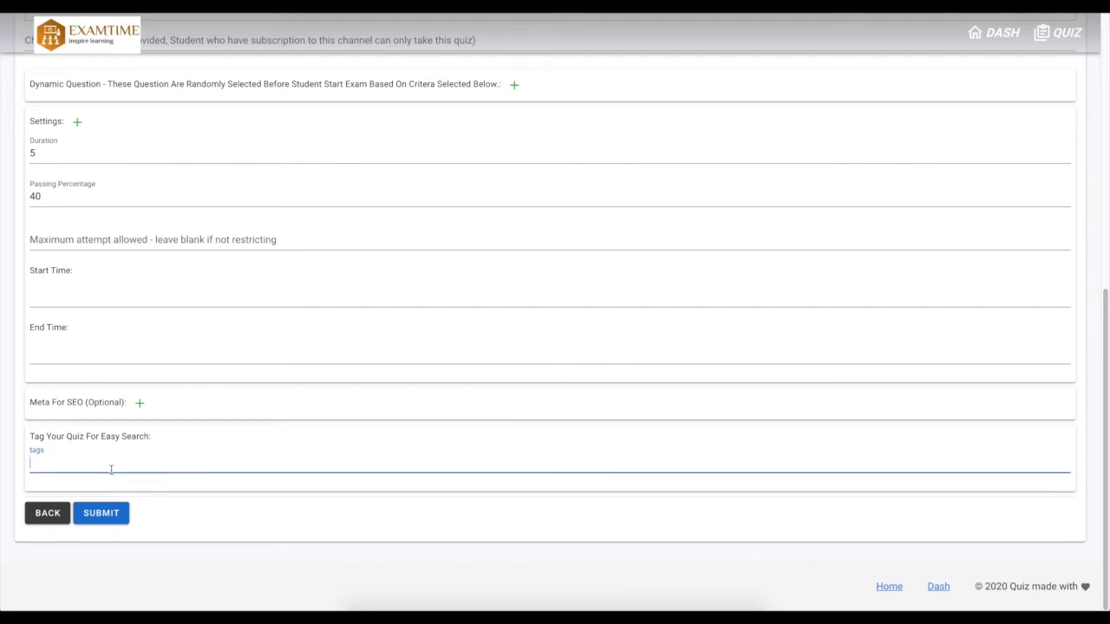
{"action": "type", "text": "random-quiz"}
{"action": "key", "text": "Return"}
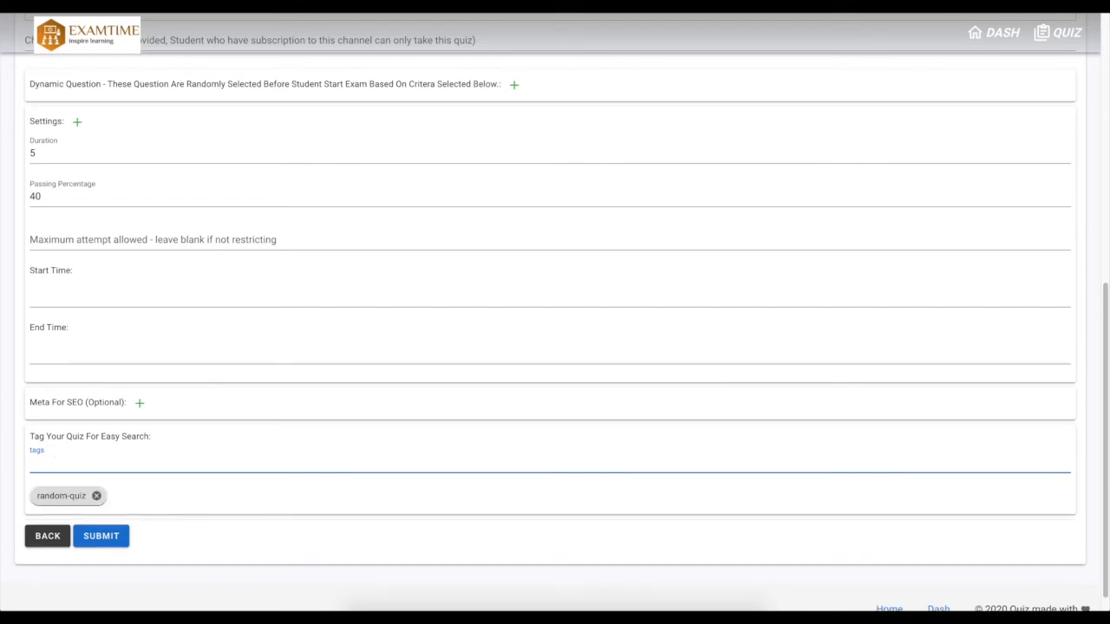
{"action": "type", "text": "number-series"}
{"action": "key", "text": "Return"}
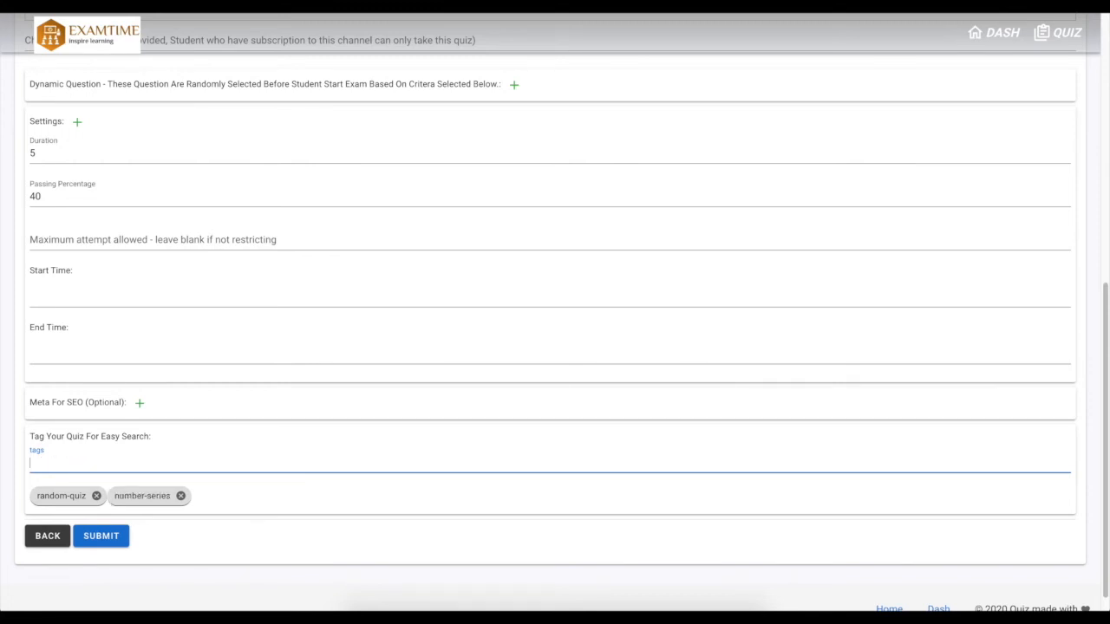
{"action": "type", "text": "history"}
{"action": "key", "text": "Return"}
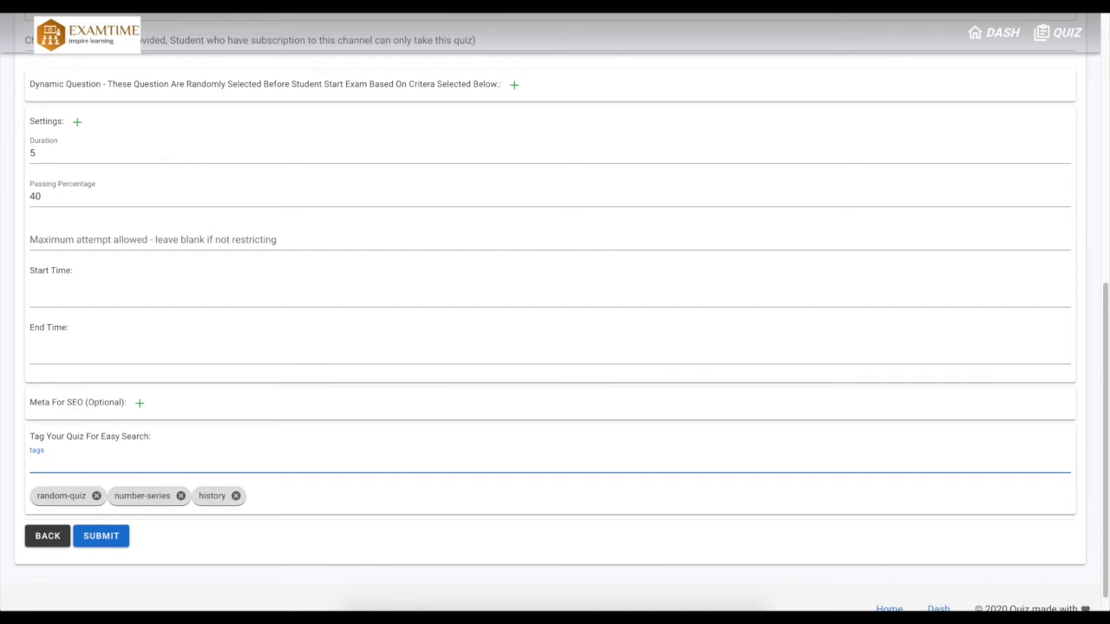
{"action": "left_click", "coordinate": [109, 538]}
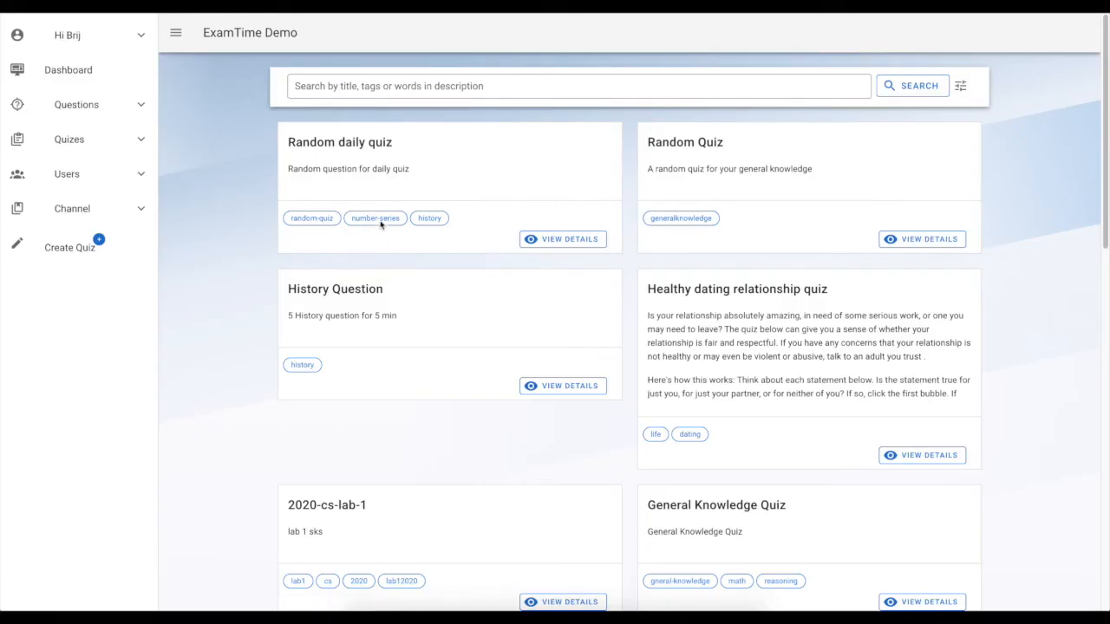
Open the details page of Random daily quiz and review its settings and report sections
{"action": "double_click", "coordinate": [313, 144]}
{"action": "left_click", "coordinate": [555, 240]}
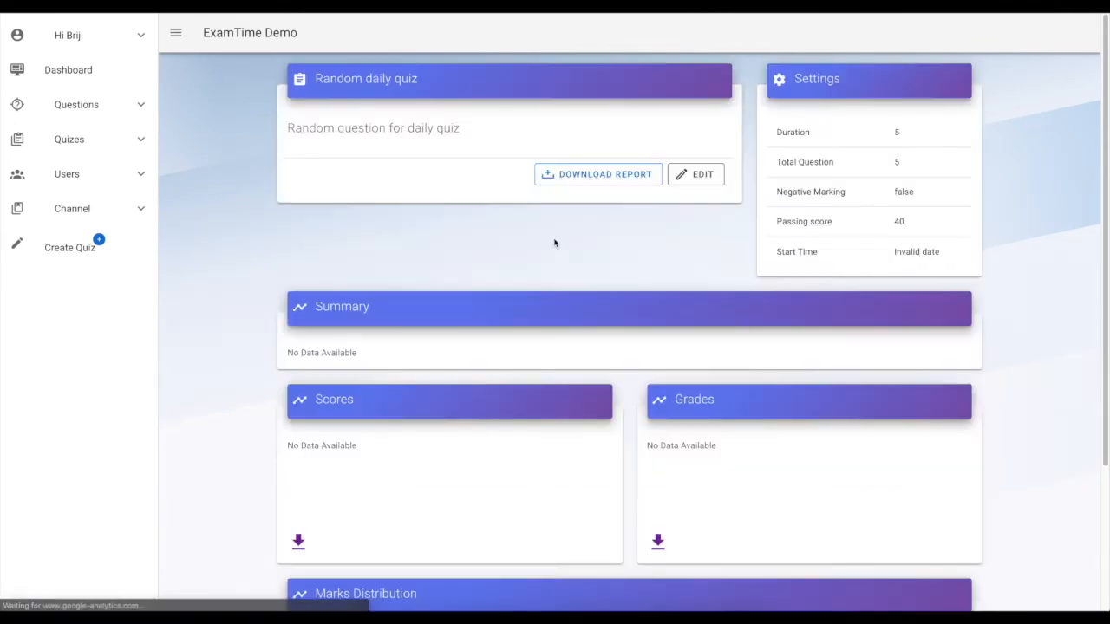
{"action": "scroll", "coordinate": [383, 248], "scroll_direction": "down", "scroll_amount": 3}
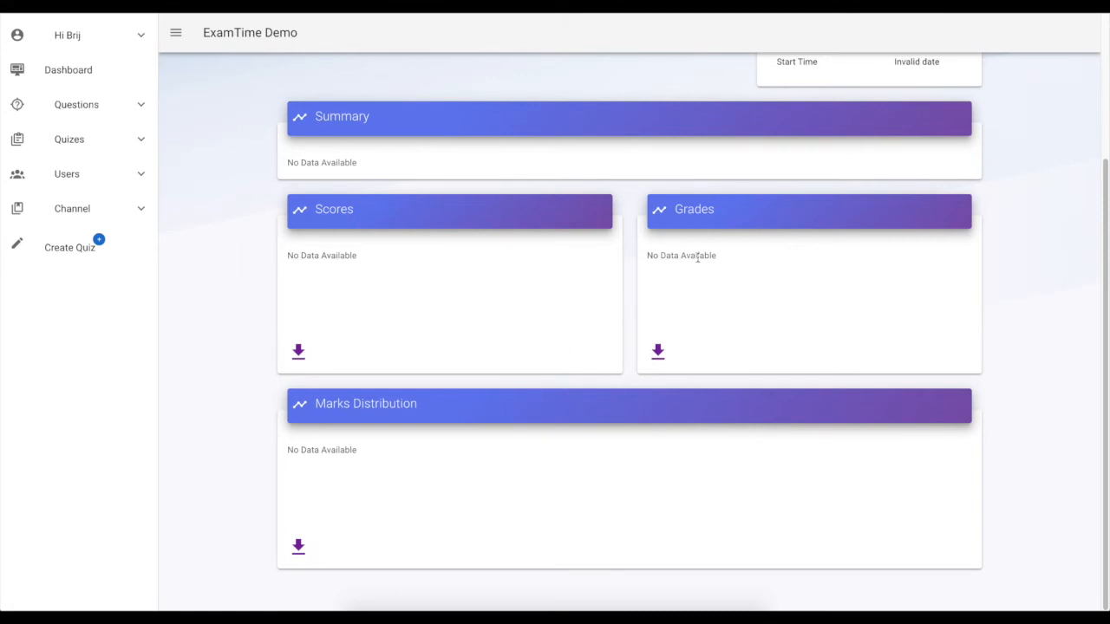
{"action": "scroll", "coordinate": [577, 433], "scroll_direction": "up", "scroll_amount": 3}
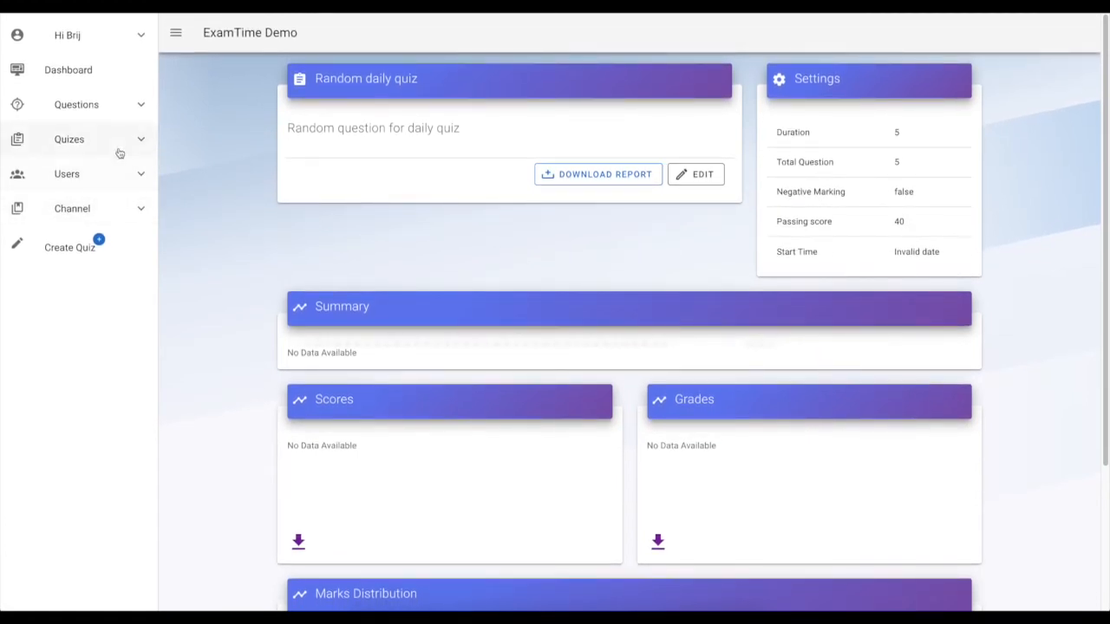
Open the quiz list from the sidebar and scroll through the quizzes
{"action": "left_click", "coordinate": [120, 140]}
{"action": "left_click", "coordinate": [101, 176]}
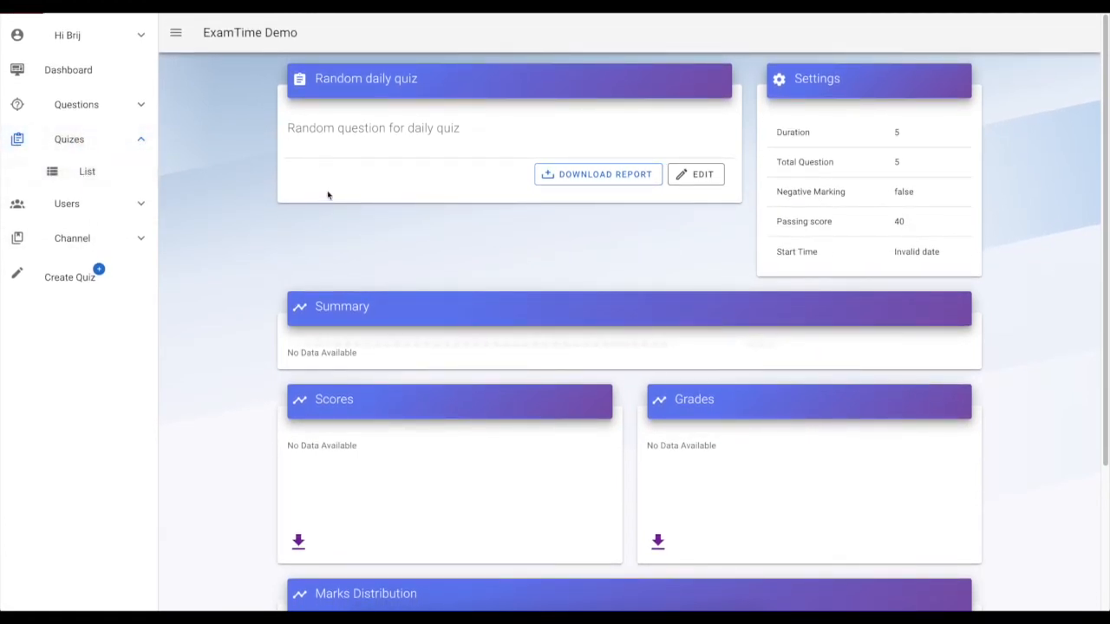
{"action": "scroll", "coordinate": [412, 236], "scroll_direction": "down", "scroll_amount": 10}
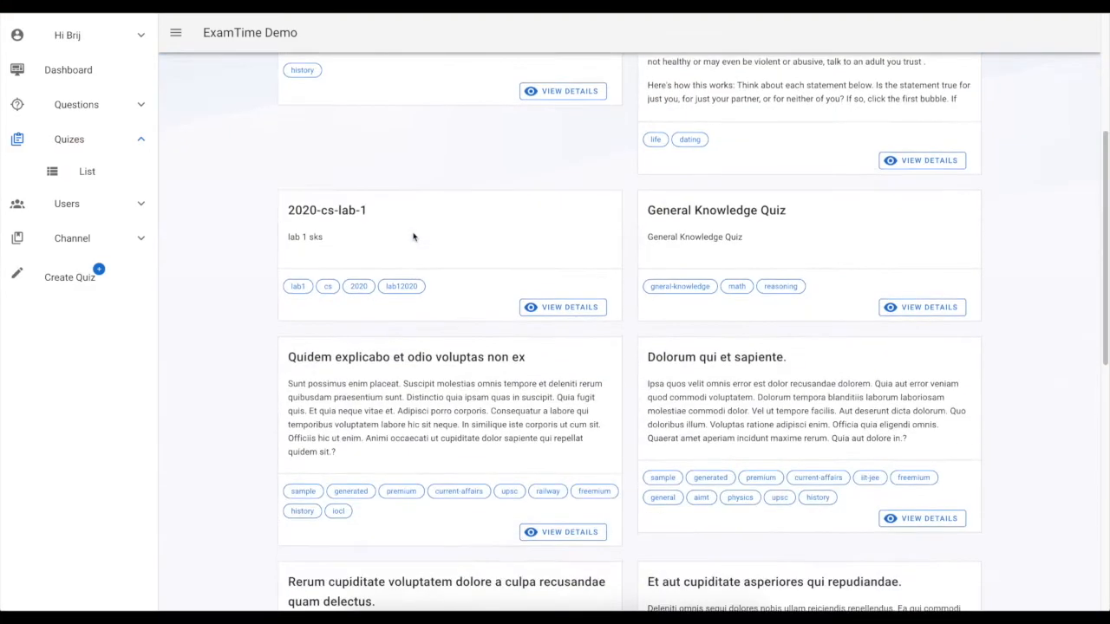
{"action": "scroll", "coordinate": [412, 230], "scroll_direction": "up", "scroll_amount": 10}
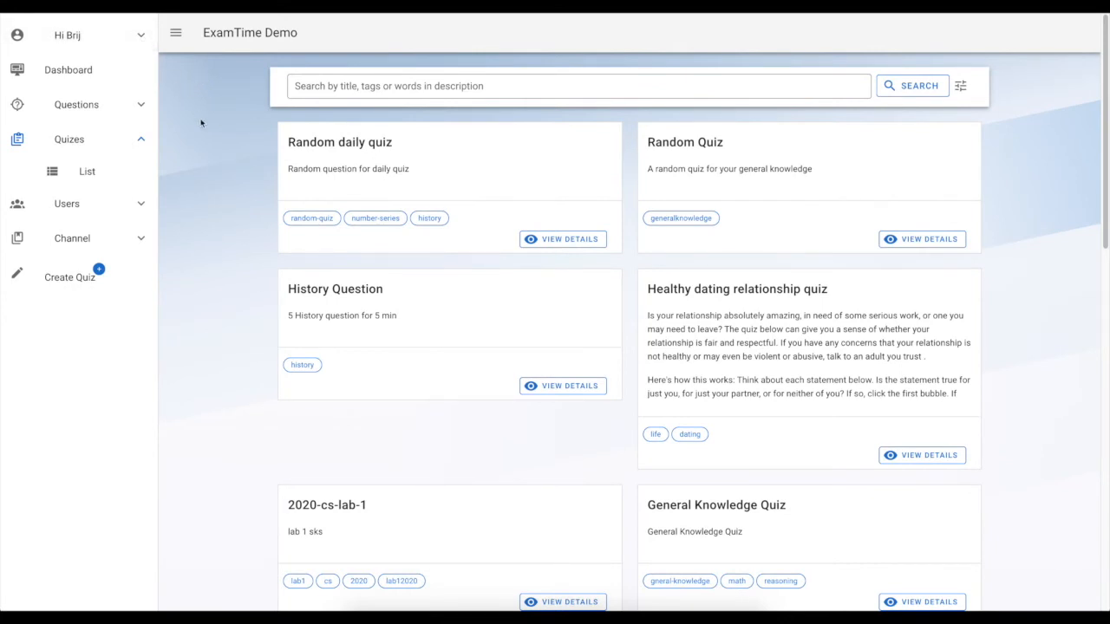
Log out of the admin account and log back in as a student using a saved account's credentials
{"action": "left_click", "coordinate": [116, 41]}
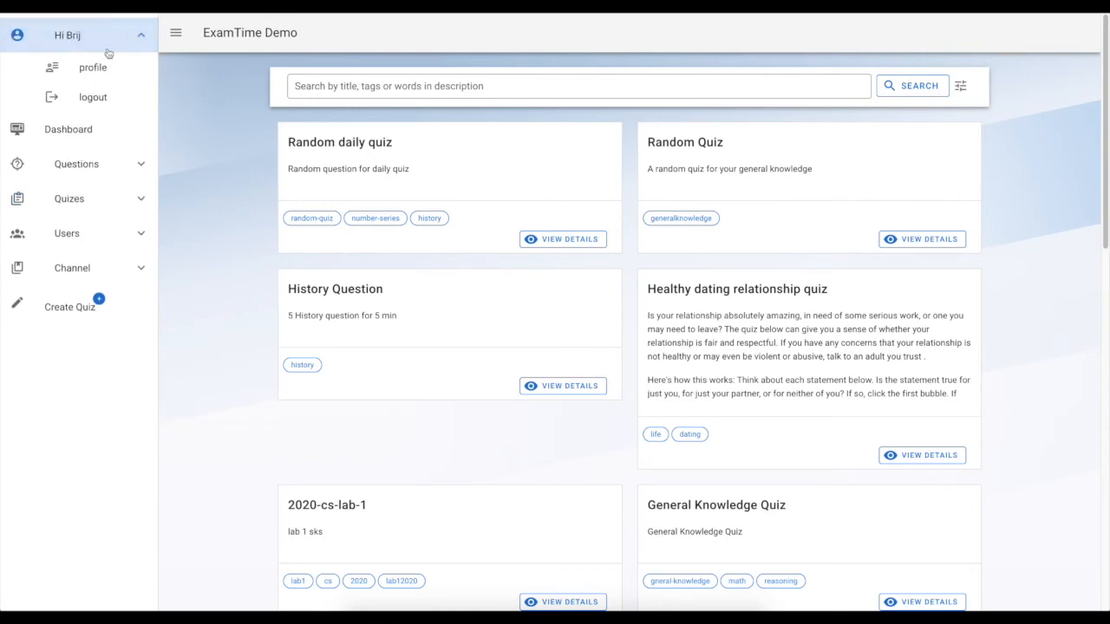
{"action": "left_click", "coordinate": [89, 100]}
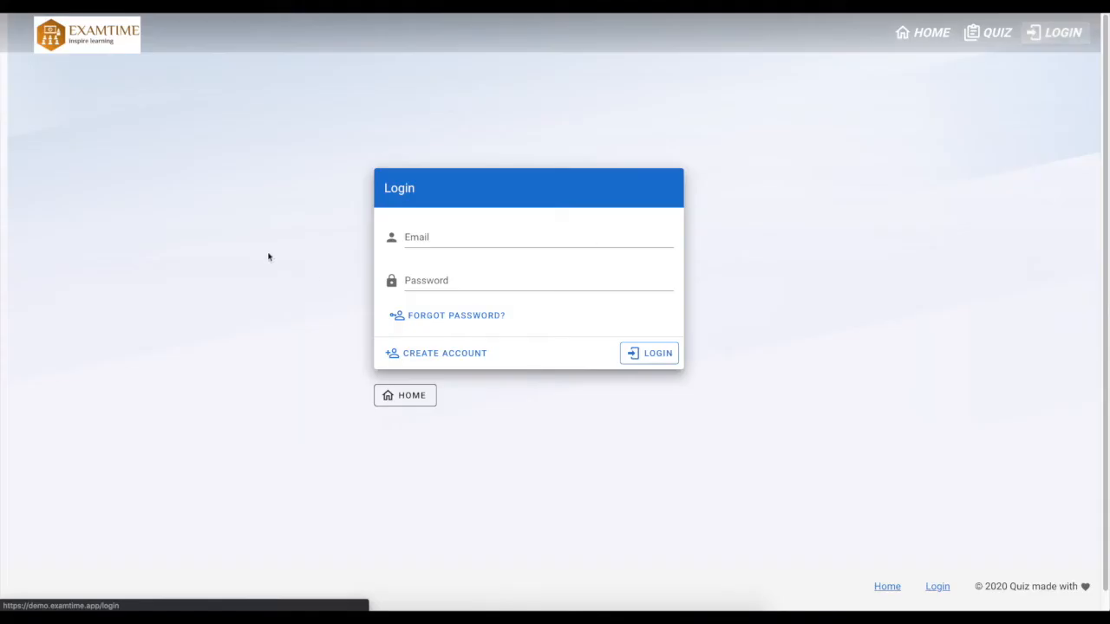
{"action": "left_click", "coordinate": [526, 234]}
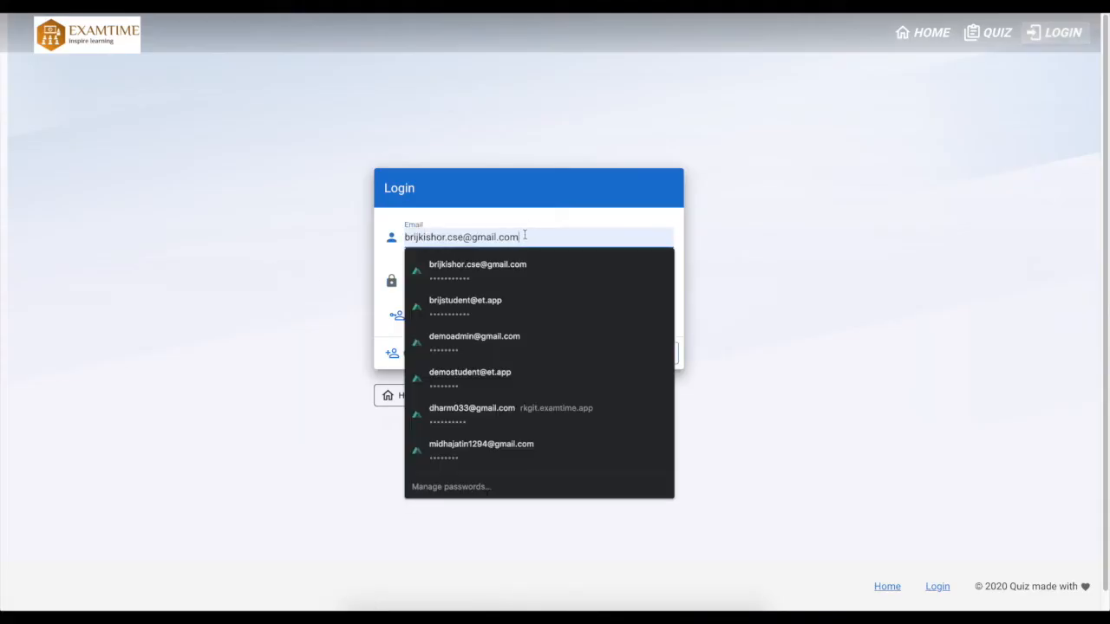
{"action": "left_click", "coordinate": [477, 446]}
{"action": "left_click", "coordinate": [661, 356]}
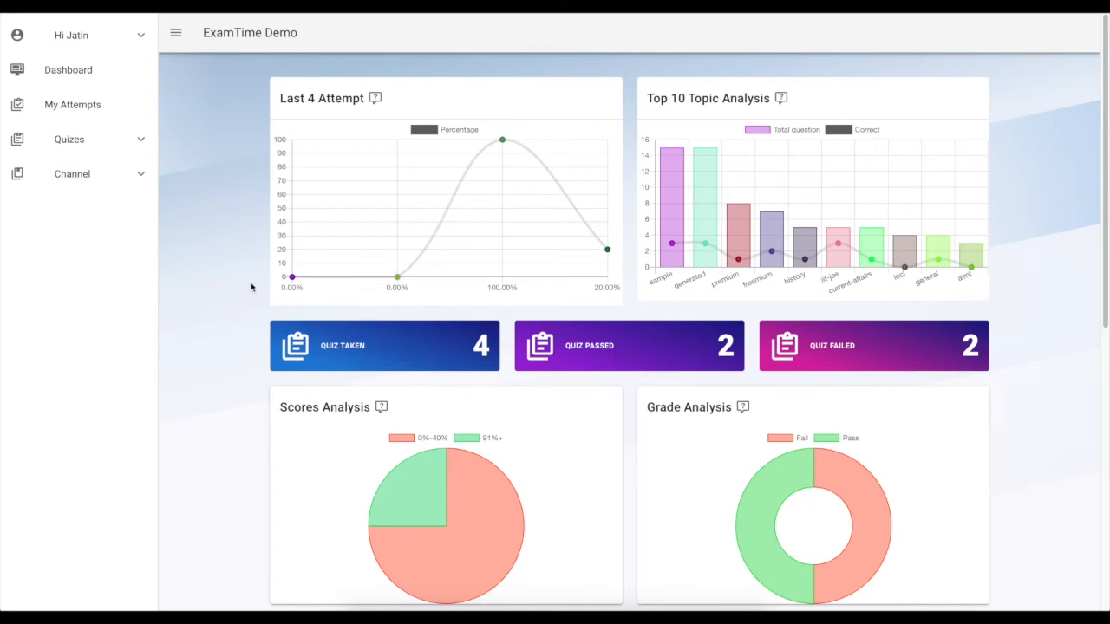
Scroll through the student dashboard charts down to the New Quiz list
{"action": "scroll", "coordinate": [251, 287], "scroll_direction": "down", "scroll_amount": 4}
{"action": "scroll", "coordinate": [252, 287], "scroll_direction": "up", "scroll_amount": 4}
{"action": "mouse_move", "coordinate": [679, 249]}
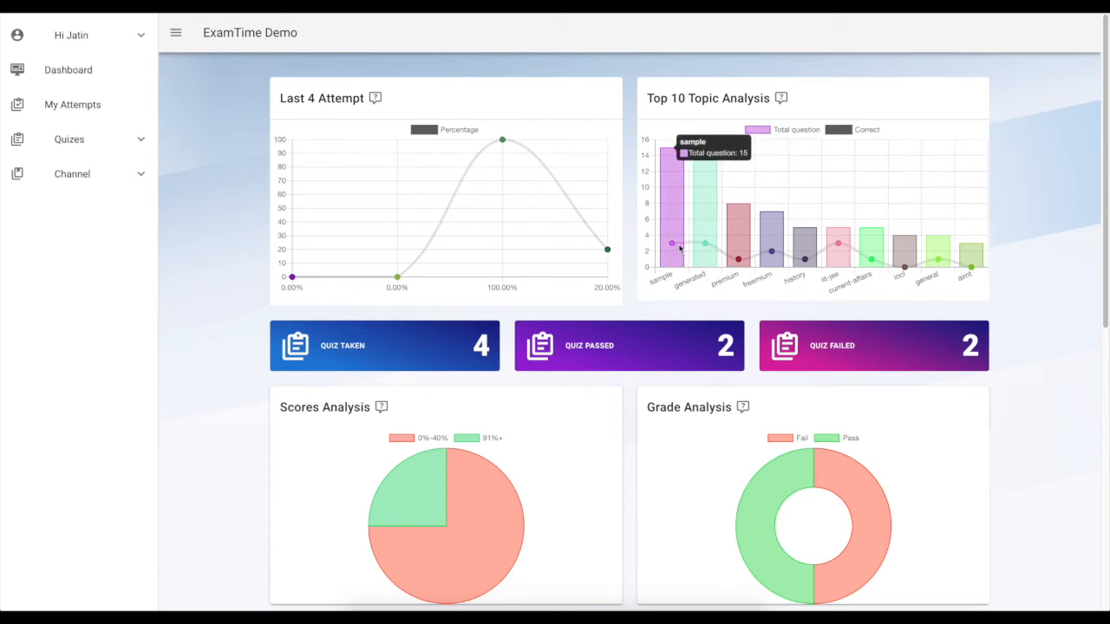
{"action": "scroll", "coordinate": [449, 282], "scroll_direction": "down", "scroll_amount": 1}
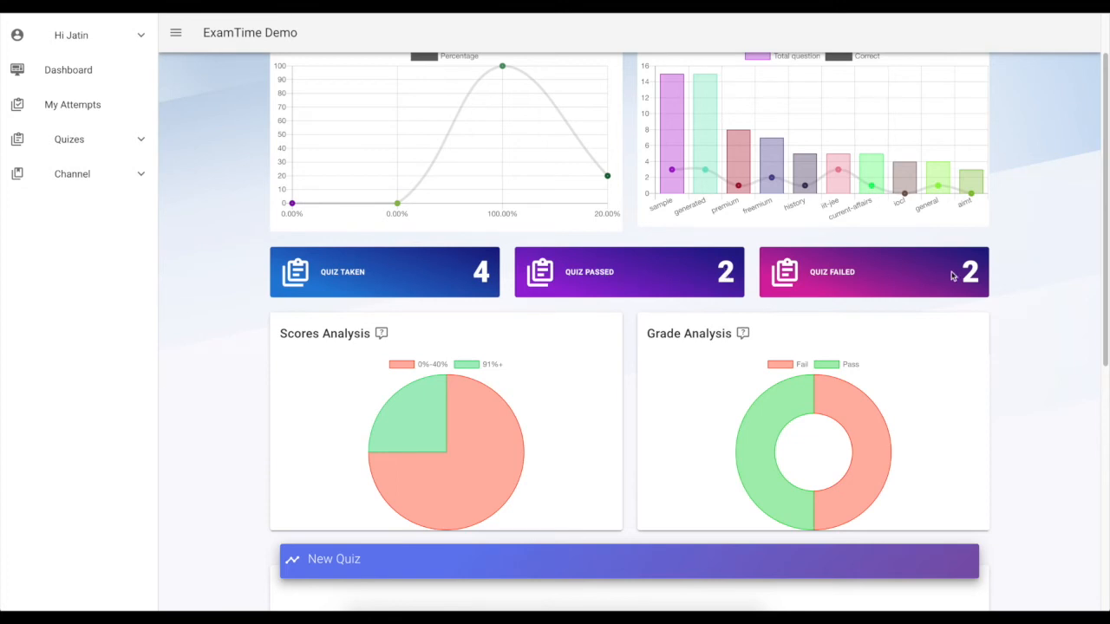
{"action": "scroll", "coordinate": [751, 390], "scroll_direction": "down", "scroll_amount": 2}
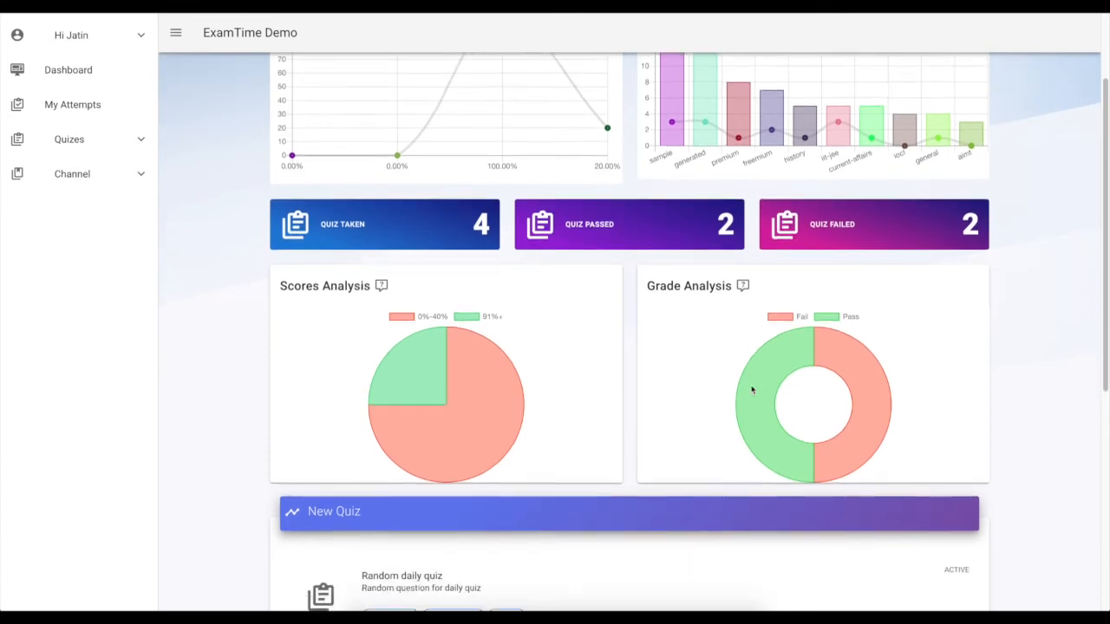
{"action": "mouse_move", "coordinate": [431, 249]}
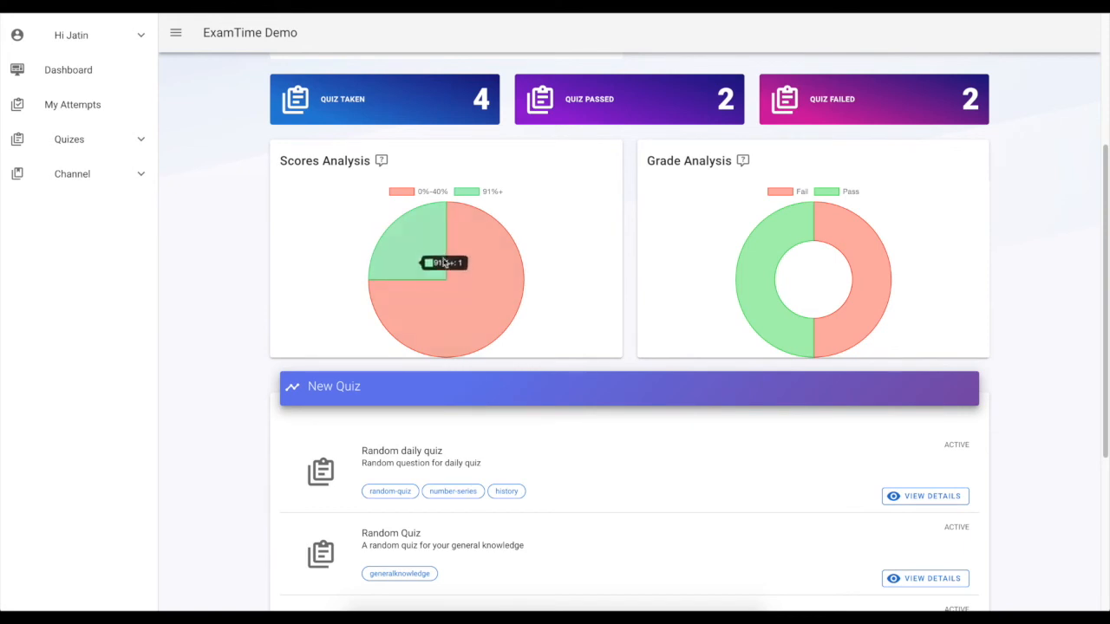
{"action": "mouse_move", "coordinate": [472, 288]}
{"action": "scroll", "coordinate": [605, 365], "scroll_direction": "down", "scroll_amount": 3}
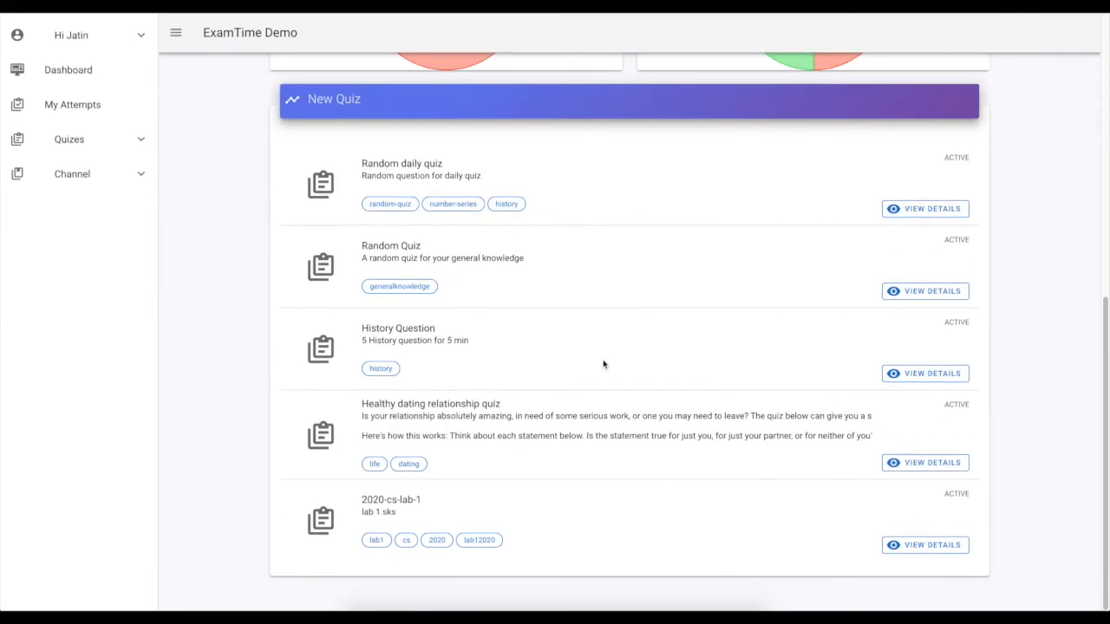
{"action": "scroll", "coordinate": [604, 364], "scroll_direction": "up", "scroll_amount": 3}
{"action": "scroll", "coordinate": [605, 364], "scroll_direction": "down", "scroll_amount": 2}
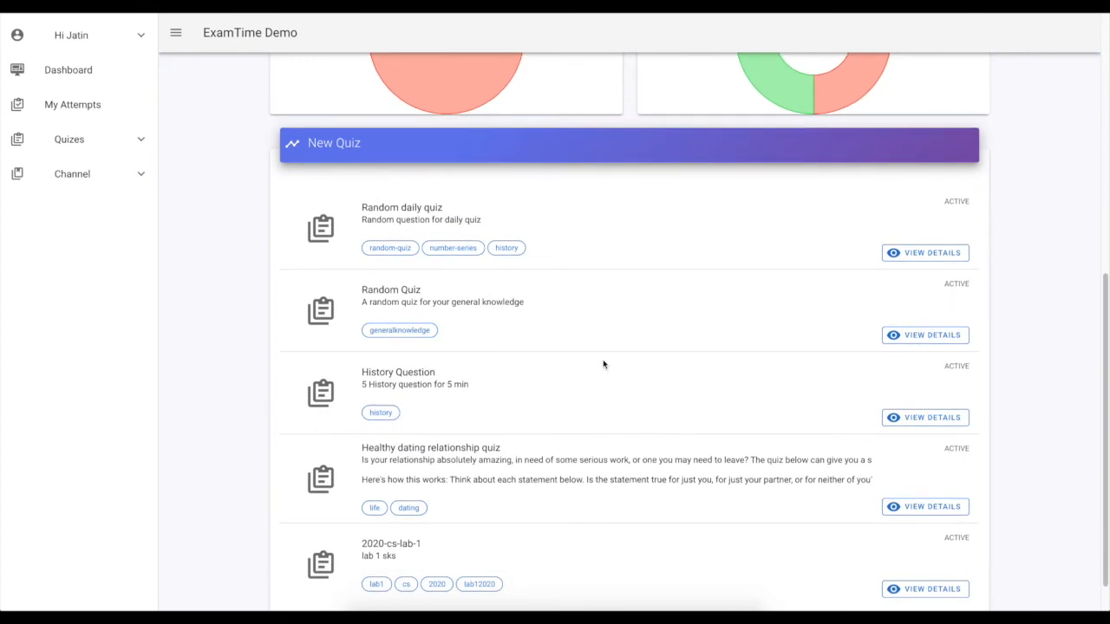
{"action": "scroll", "coordinate": [605, 364], "scroll_direction": "up", "scroll_amount": 1}
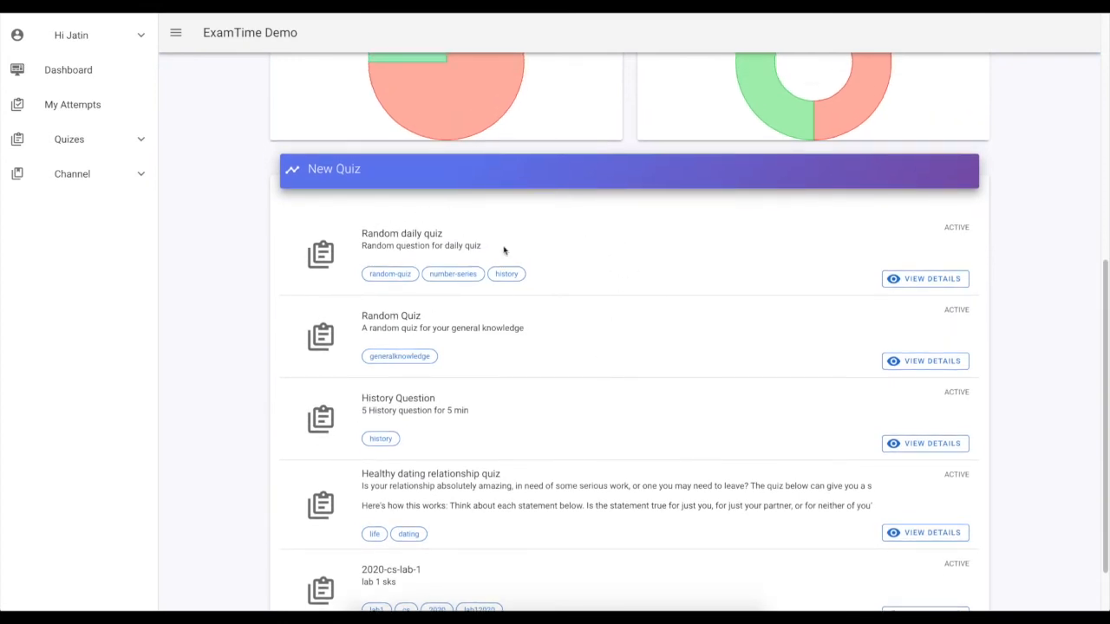
Open the Random daily quiz details from the New Quiz list and subscribe to it
{"action": "triple_click", "coordinate": [407, 232]}
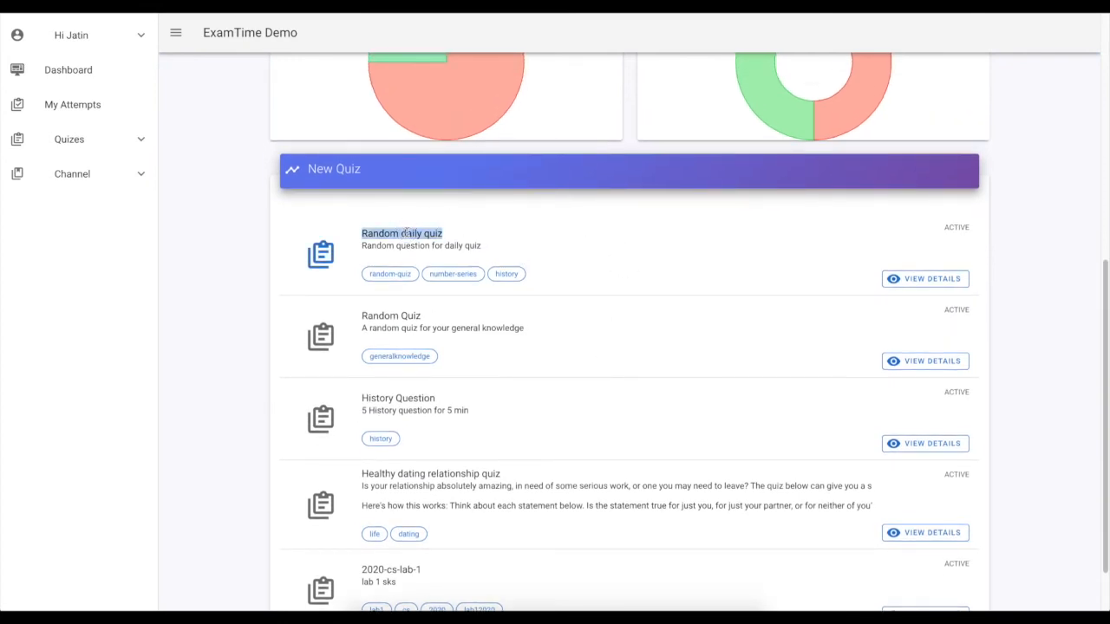
{"action": "triple_click", "coordinate": [411, 233]}
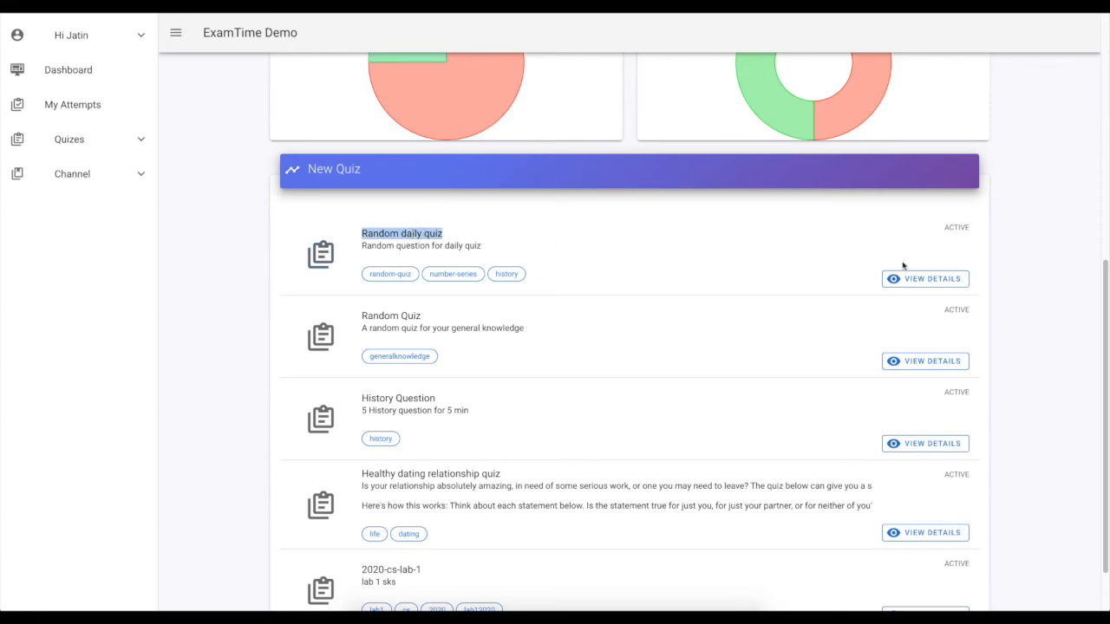
{"action": "left_click", "coordinate": [926, 278]}
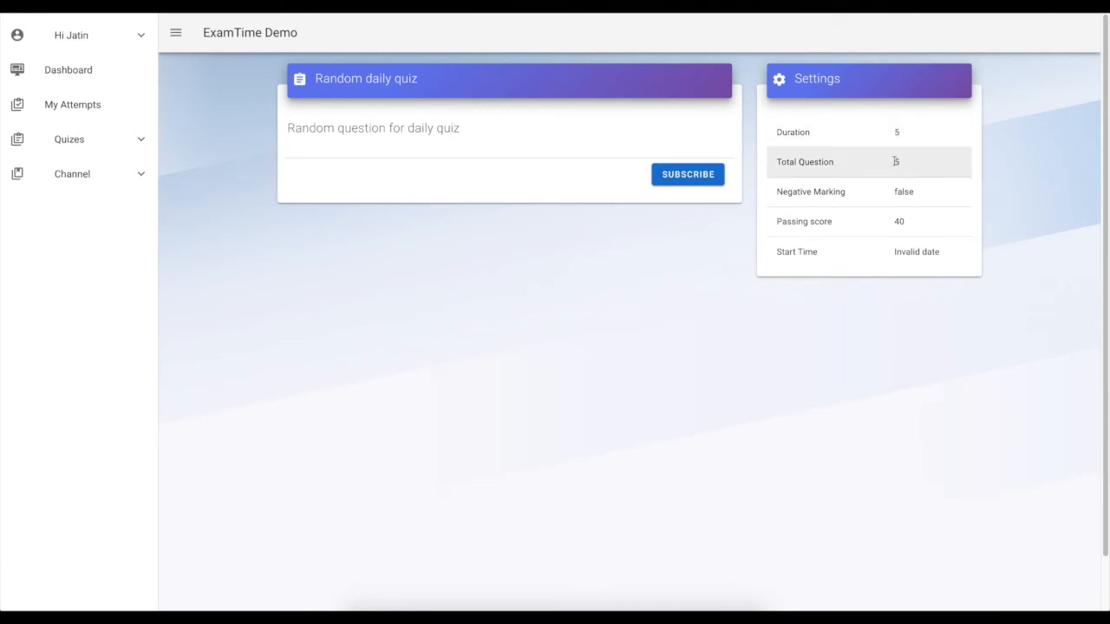
{"action": "left_click", "coordinate": [677, 176]}
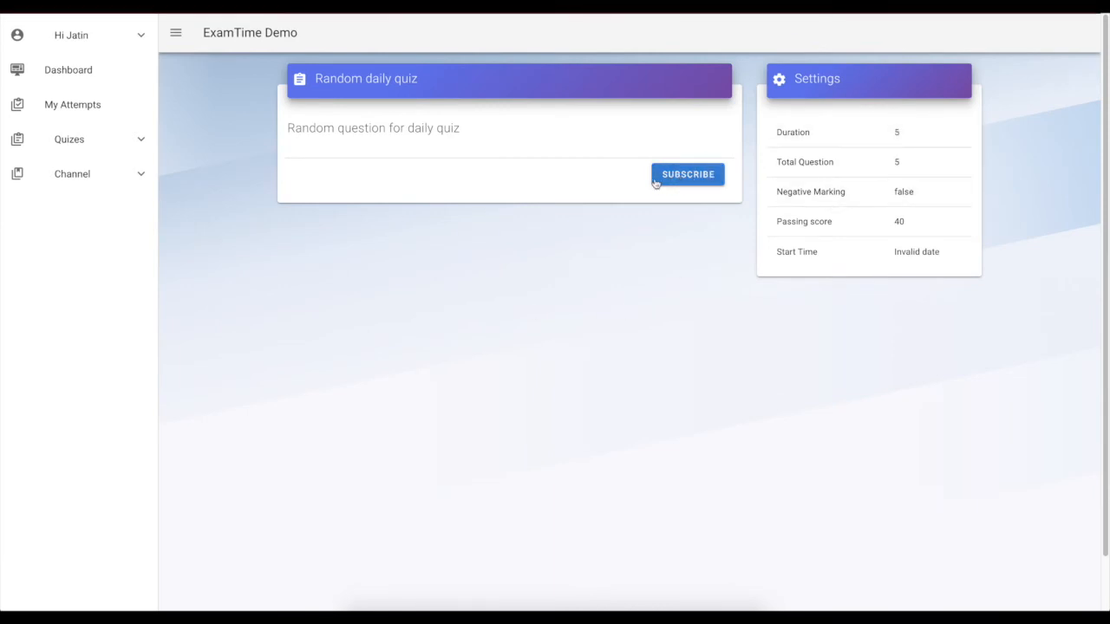
{"action": "left_click", "coordinate": [661, 175]}
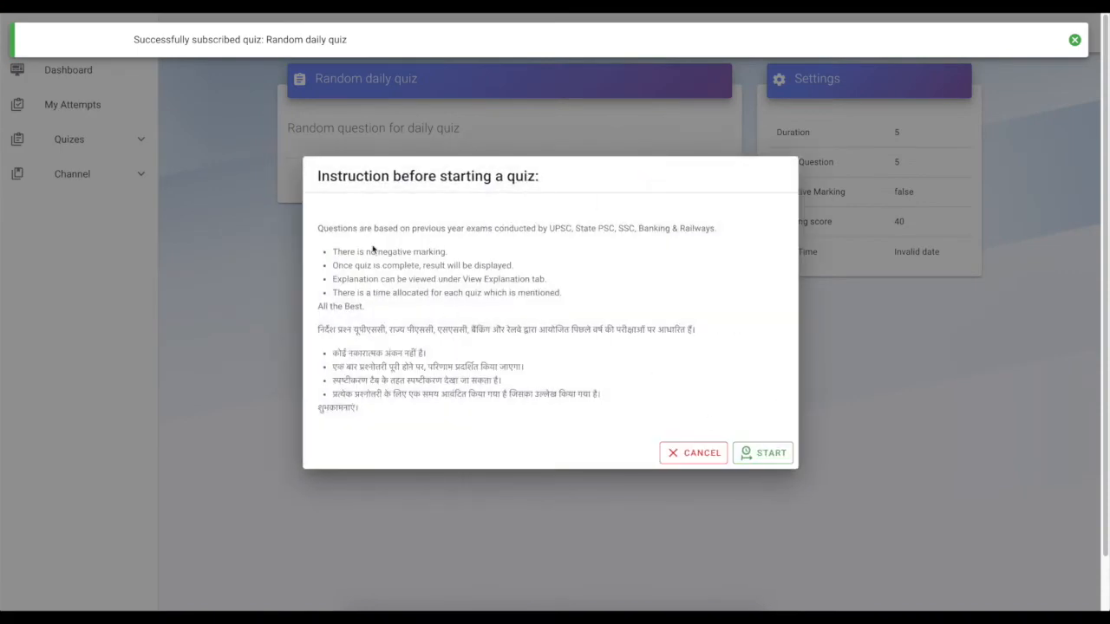
Read the instructions before starting and start the quiz
{"action": "left_click_drag", "start_coordinate": [320, 228], "coordinate": [375, 414]}
{"action": "left_click", "coordinate": [375, 414]}
{"action": "left_click", "coordinate": [777, 455]}
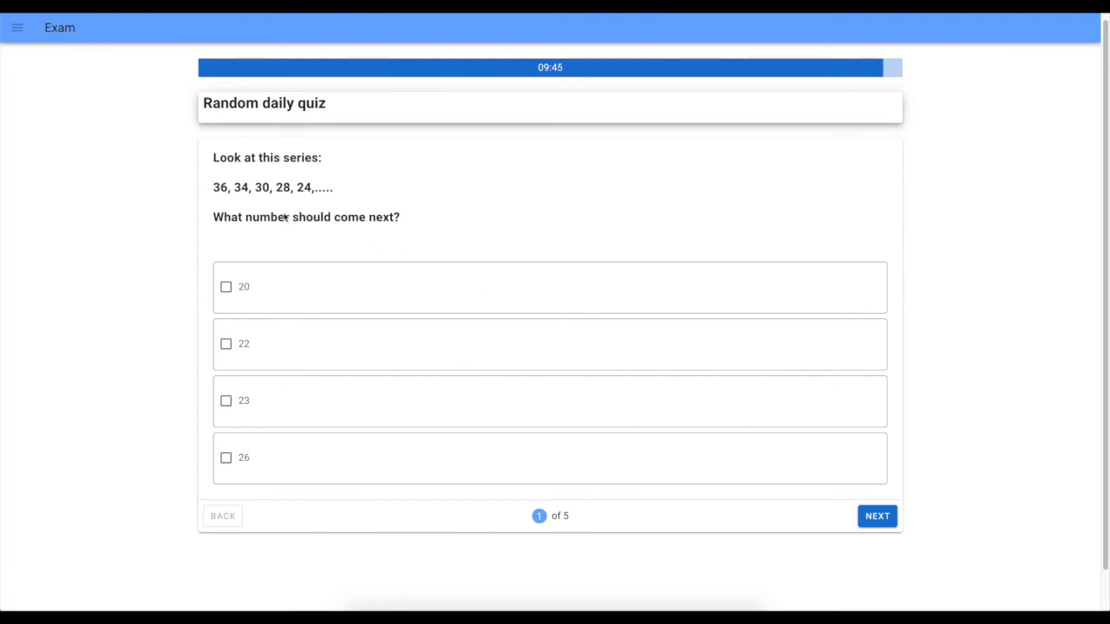
Answer 22 to the first number-series question and move to the next question
{"action": "triple_click", "coordinate": [249, 104]}
{"action": "left_click_drag", "start_coordinate": [216, 159], "coordinate": [364, 217]}
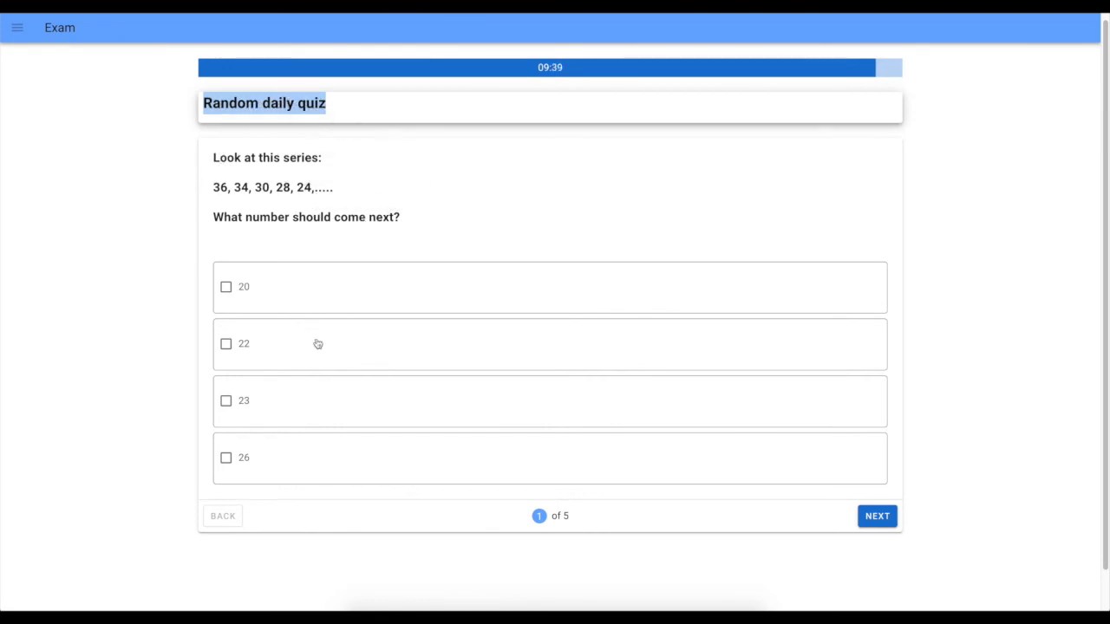
{"action": "scroll", "coordinate": [305, 317], "scroll_direction": "down", "scroll_amount": 1}
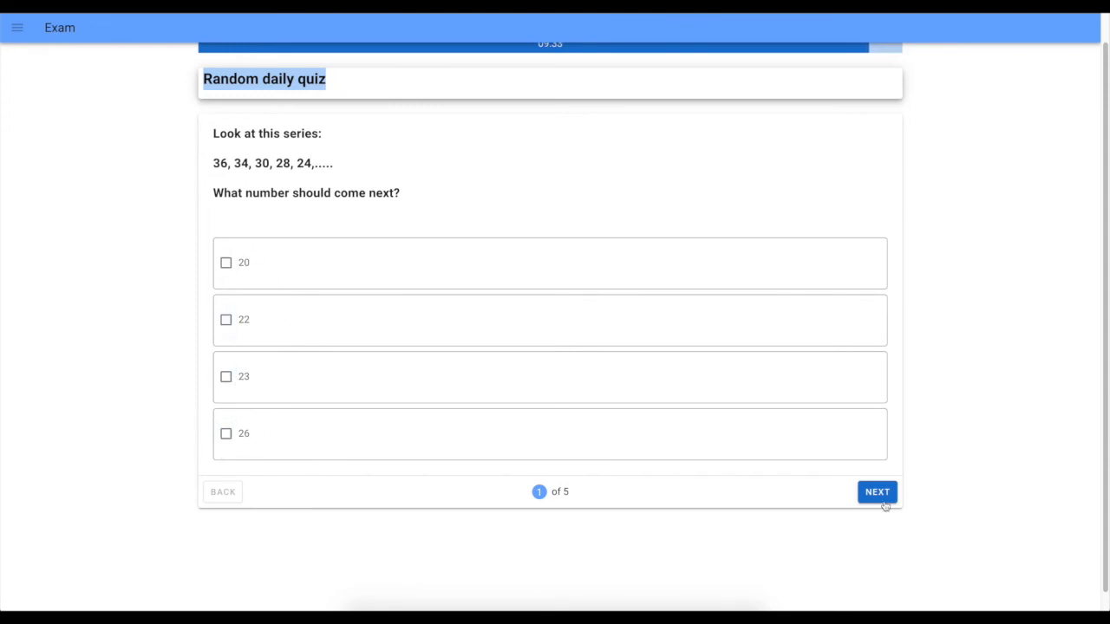
{"action": "scroll", "coordinate": [392, 472], "scroll_direction": "up", "scroll_amount": 1}
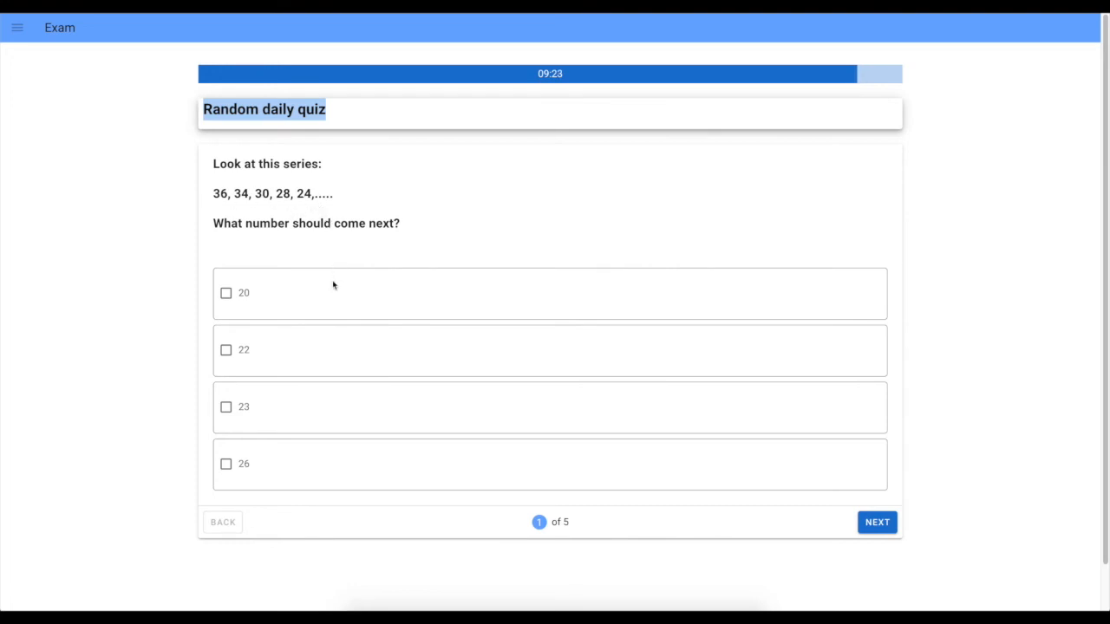
{"action": "left_click", "coordinate": [226, 352]}
{"action": "left_click", "coordinate": [876, 522]}
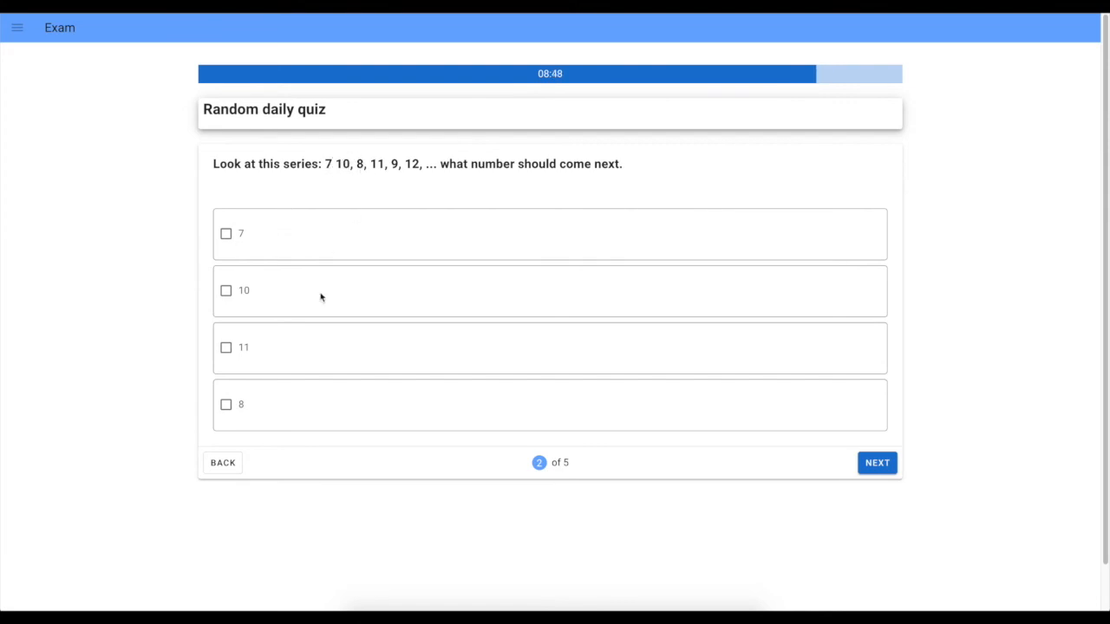
Answer 10 to the second series question and 150 meters to the train question
{"action": "left_click", "coordinate": [226, 291]}
{"action": "left_click", "coordinate": [881, 464]}
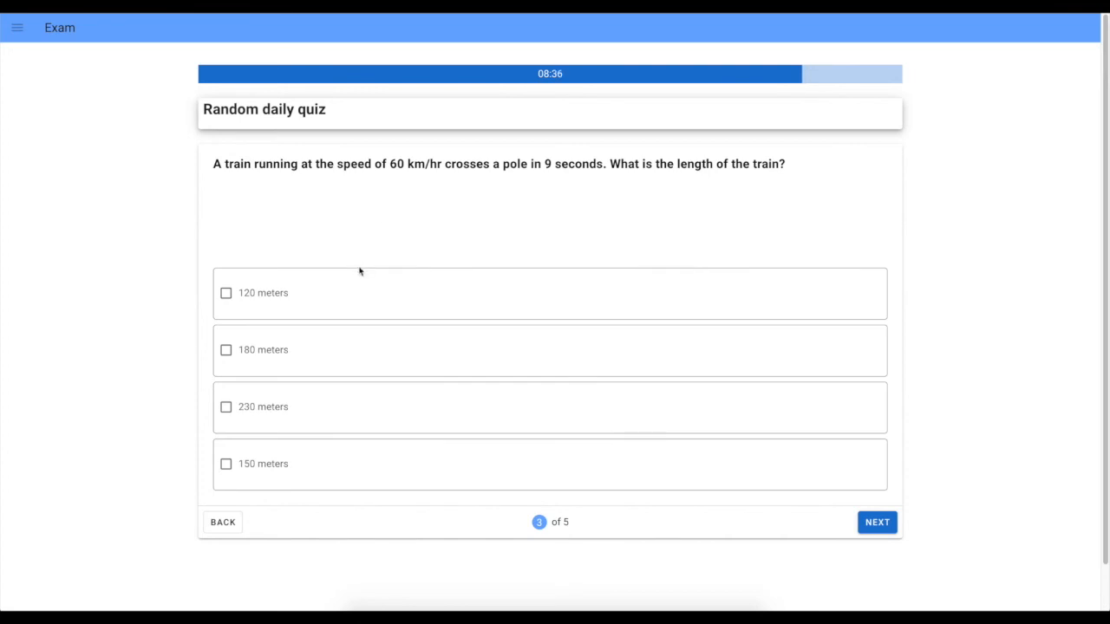
{"action": "scroll", "coordinate": [359, 270], "scroll_direction": "down", "scroll_amount": 1}
{"action": "left_click", "coordinate": [226, 415]}
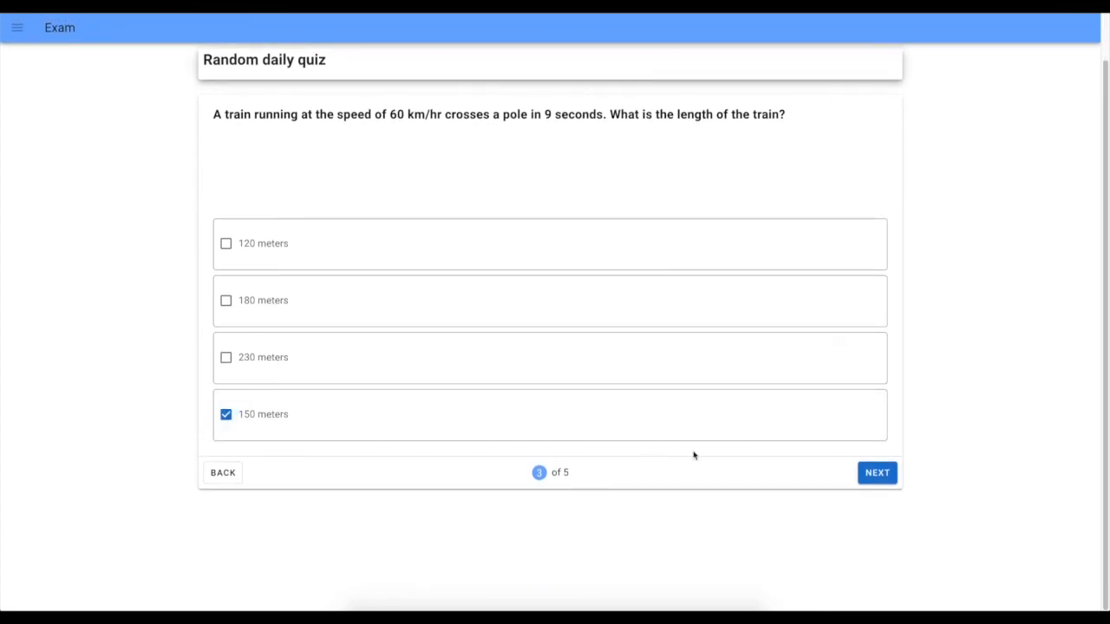
{"action": "left_click", "coordinate": [877, 473]}
Answer Arjuna to the Geeta gyan question and continue to the last question
{"action": "scroll", "coordinate": [637, 416], "scroll_direction": "down", "scroll_amount": 1}
{"action": "left_click", "coordinate": [226, 455]}
{"action": "left_click", "coordinate": [877, 573]}
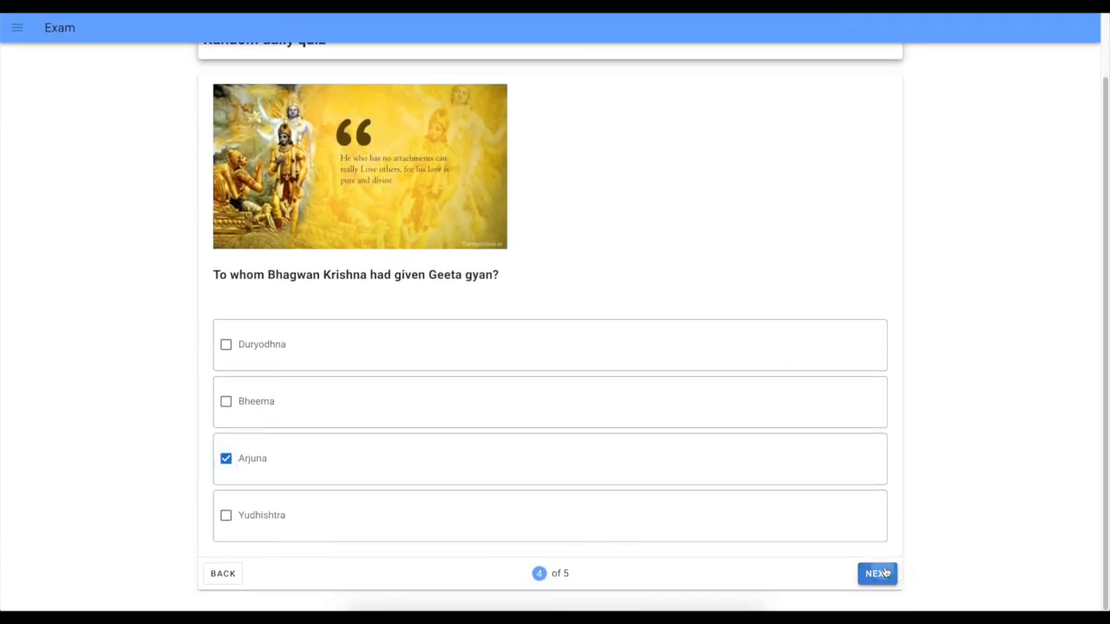
Answer ionosphere to the radio communication question and submit the quiz
{"action": "left_click", "coordinate": [225, 347]}
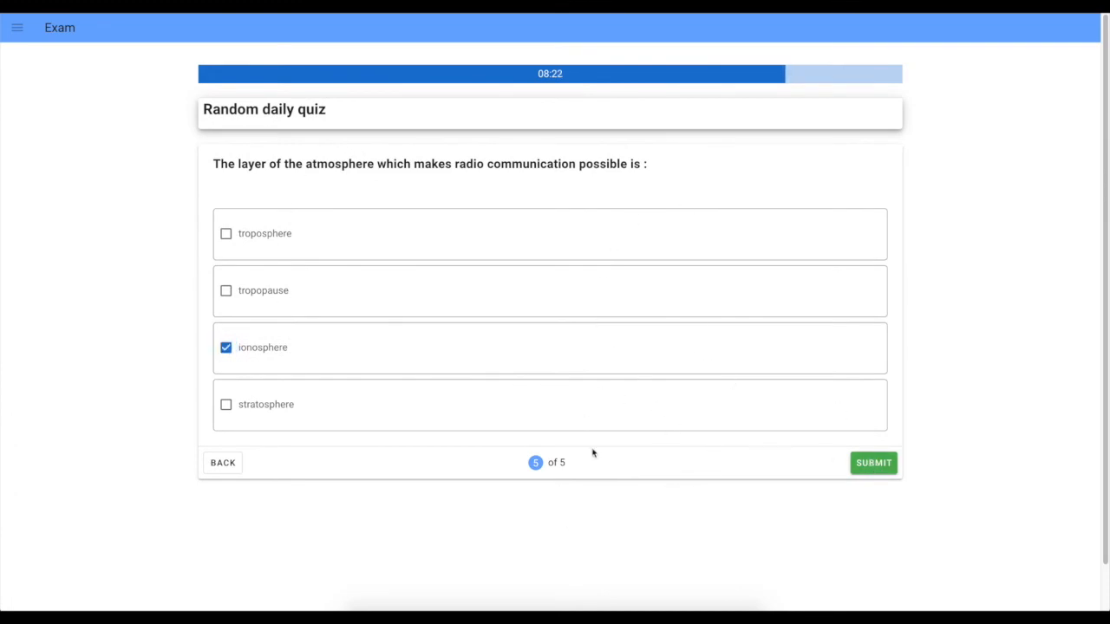
{"action": "left_click", "coordinate": [878, 464]}
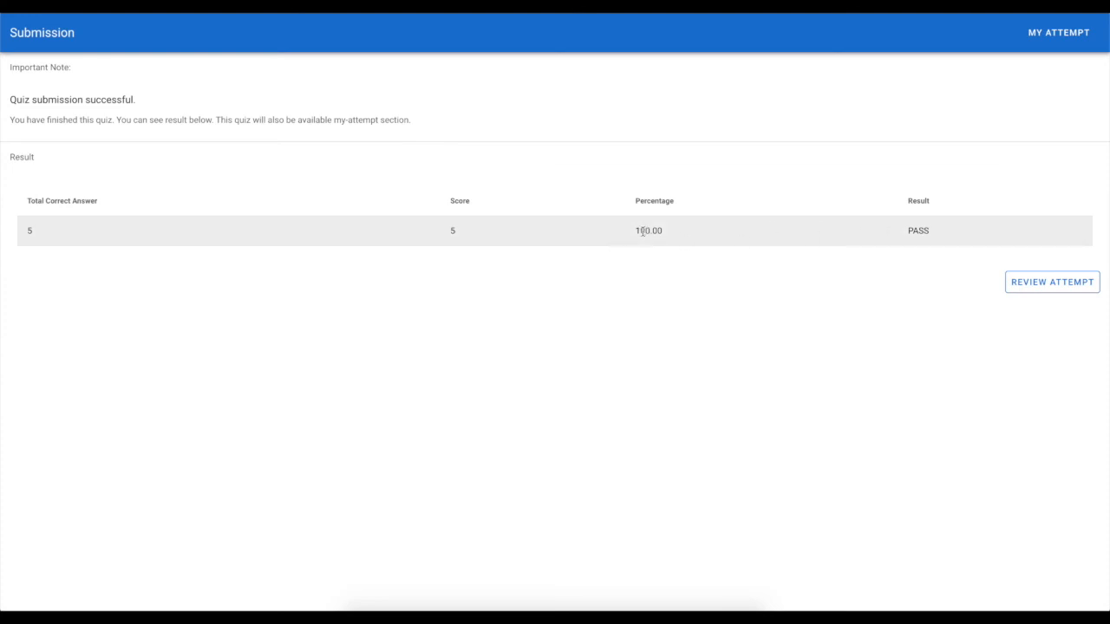
Open the attempt review and show the explanation for the first question
{"action": "left_click_drag", "start_coordinate": [639, 230], "coordinate": [691, 235]}
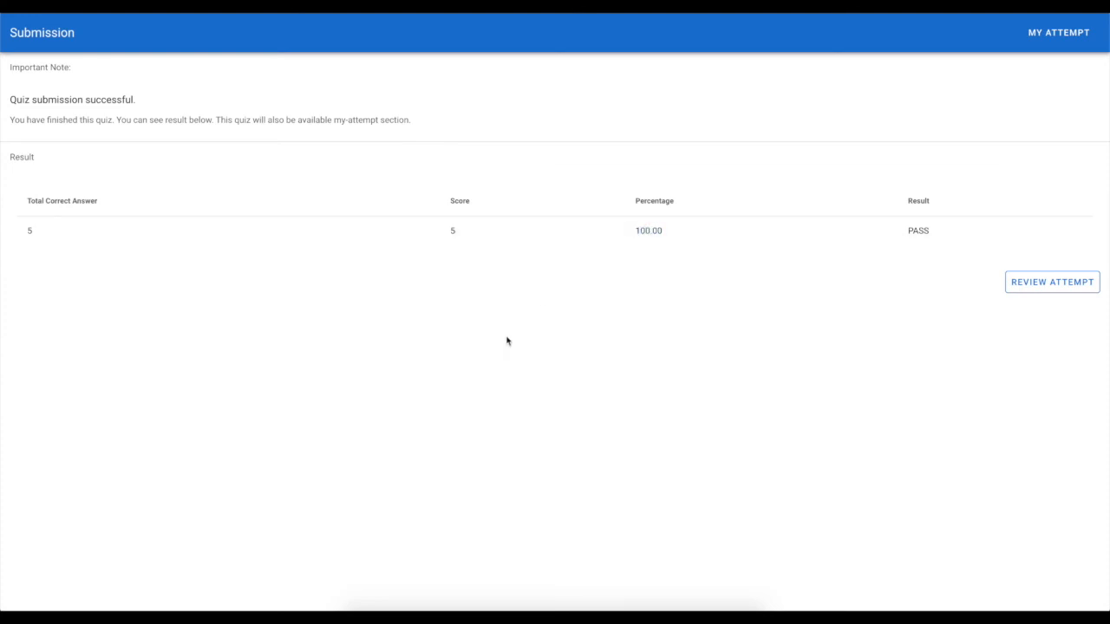
{"action": "left_click", "coordinate": [1049, 287]}
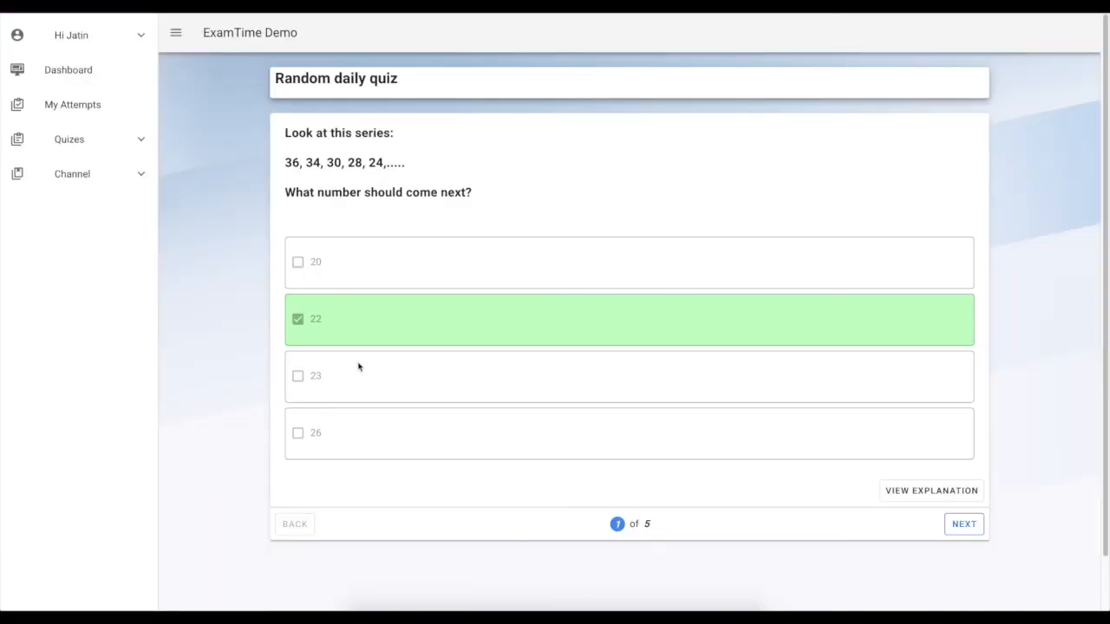
{"action": "left_click", "coordinate": [922, 486]}
{"action": "scroll", "coordinate": [738, 486], "scroll_direction": "down", "scroll_amount": 1}
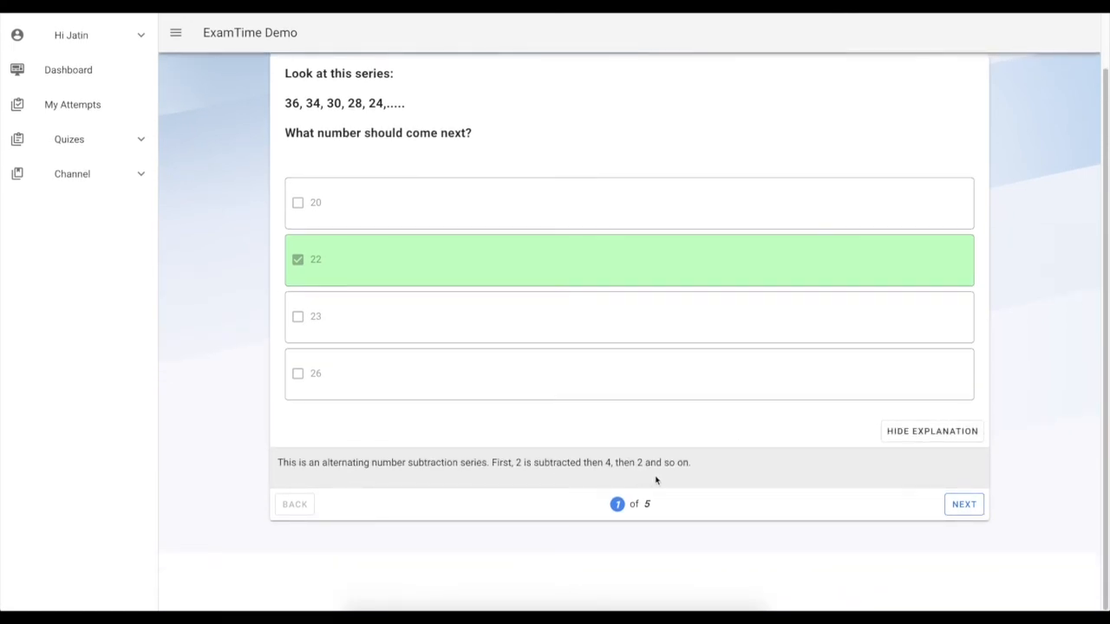
{"action": "scroll", "coordinate": [685, 486], "scroll_direction": "up", "scroll_amount": 1}
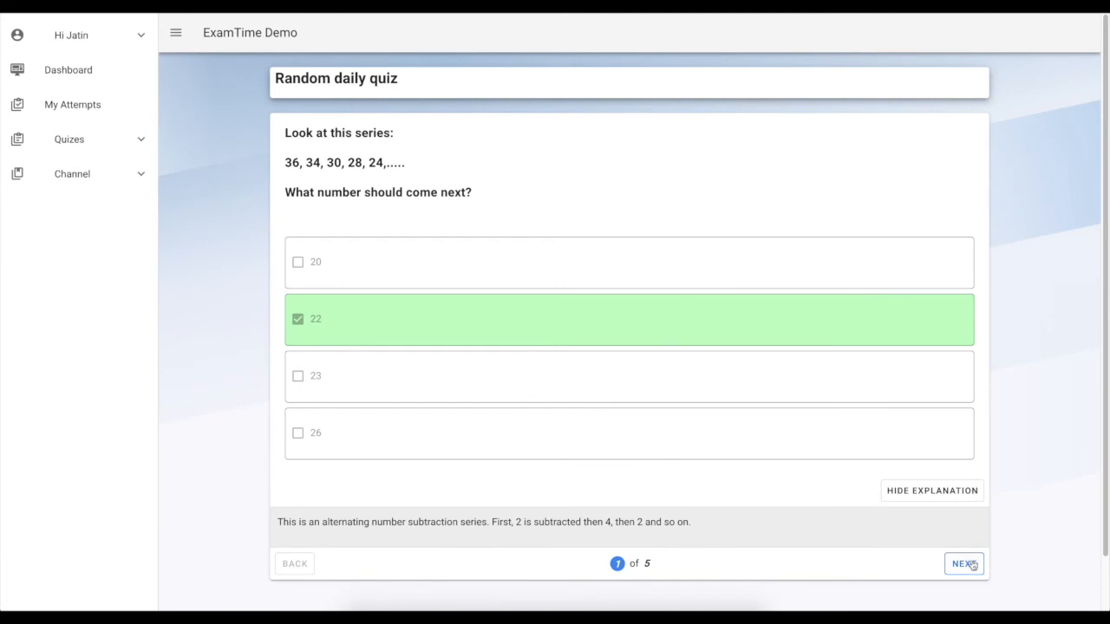
Step through the remaining questions of the attempt review, showing each question's explanation
{"action": "left_click", "coordinate": [967, 563]}
{"action": "left_click", "coordinate": [963, 503]}
{"action": "scroll", "coordinate": [959, 538], "scroll_direction": "down", "scroll_amount": 1}
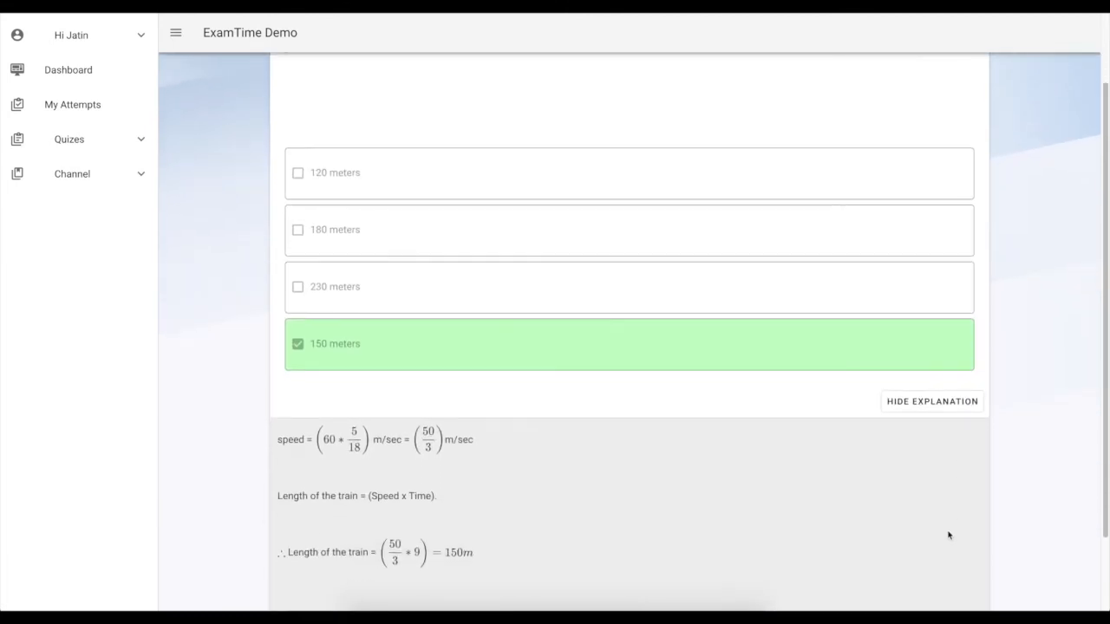
{"action": "scroll", "coordinate": [561, 507], "scroll_direction": "down", "scroll_amount": 1}
{"action": "scroll", "coordinate": [557, 518], "scroll_direction": "up", "scroll_amount": 2}
{"action": "scroll", "coordinate": [558, 518], "scroll_direction": "down", "scroll_amount": 2}
{"action": "left_click", "coordinate": [953, 583]}
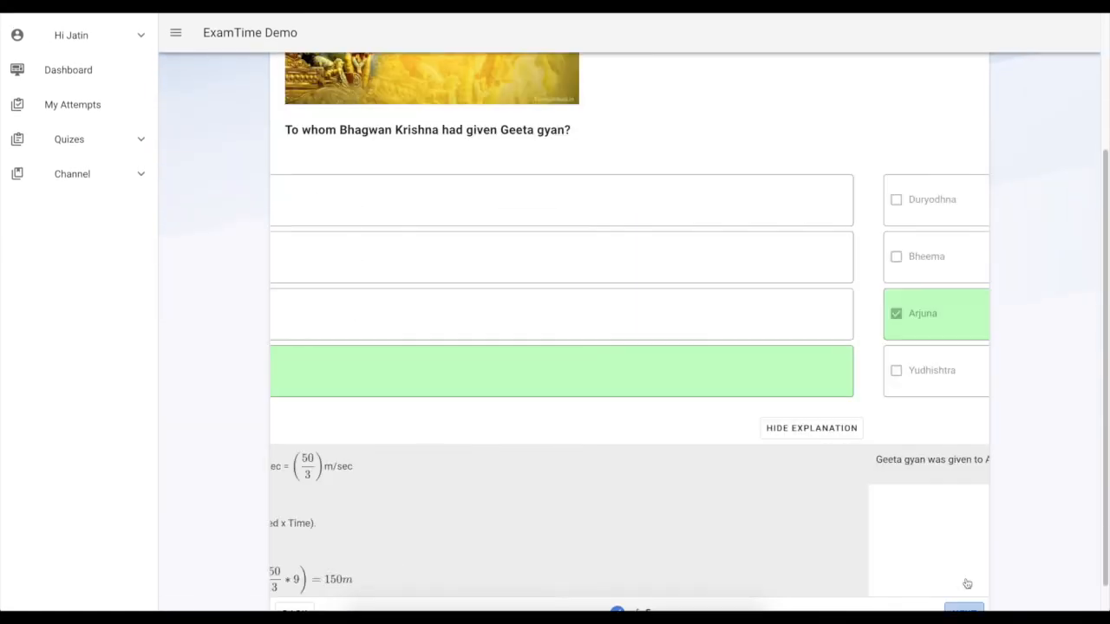
{"action": "left_click", "coordinate": [972, 587]}
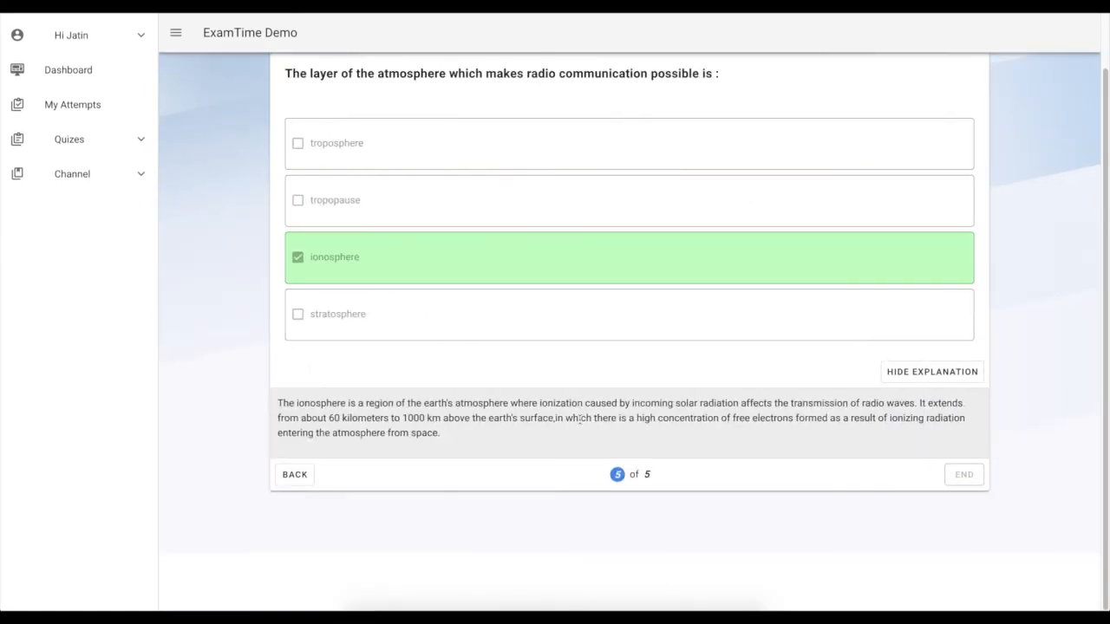
{"action": "scroll", "coordinate": [731, 426], "scroll_direction": "up", "scroll_amount": 1}
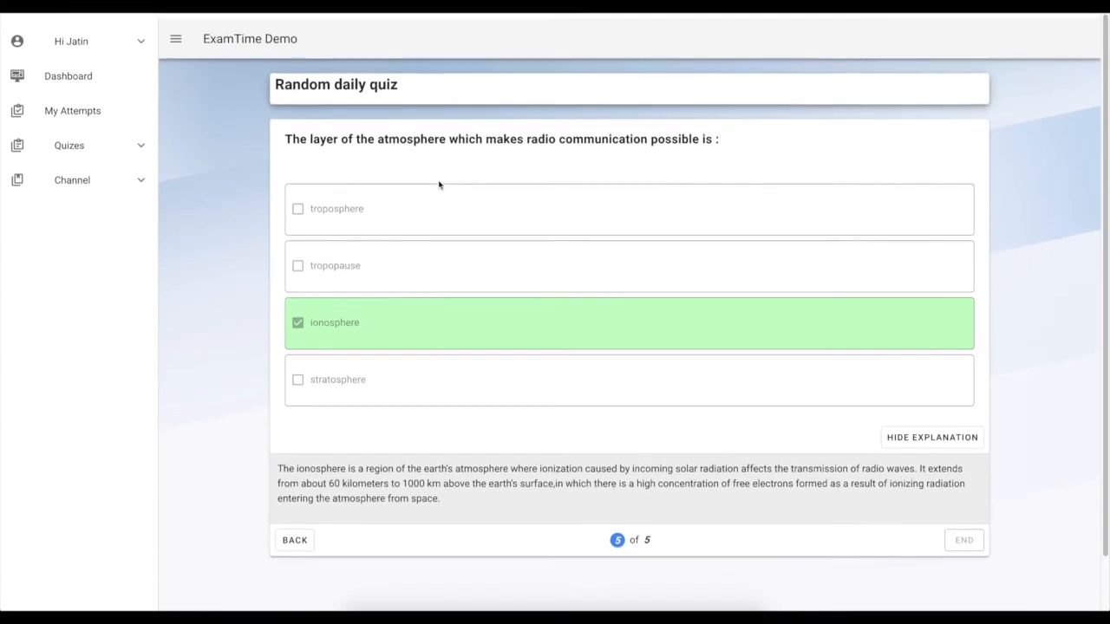
Open My Attempts and view the attempt details for Random daily quiz, then reopen its review
{"action": "left_click", "coordinate": [73, 104]}
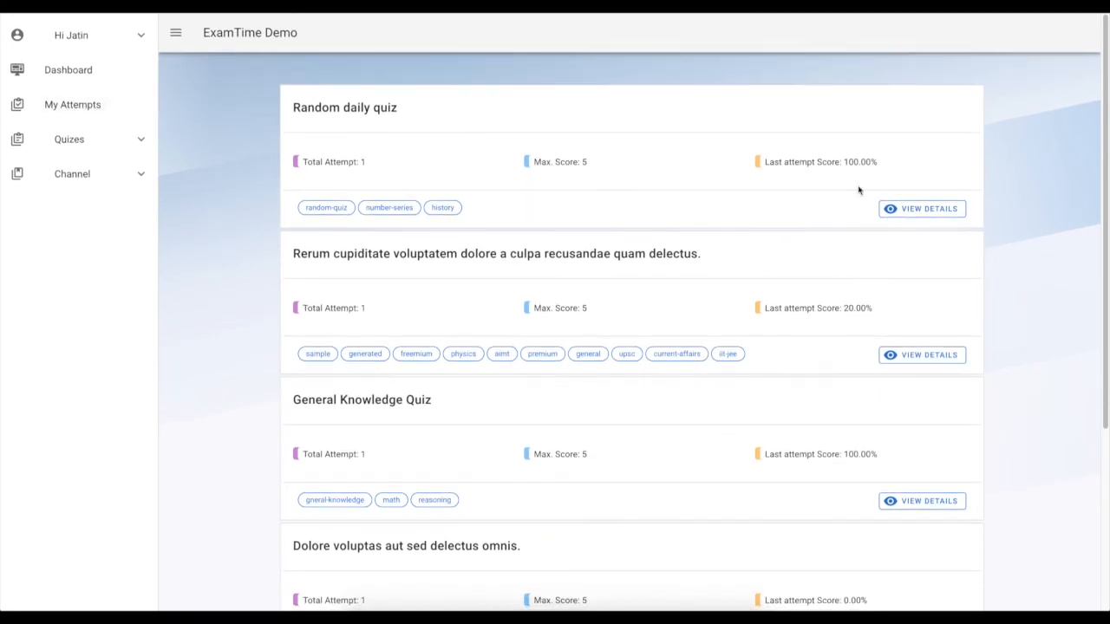
{"action": "scroll", "coordinate": [673, 302], "scroll_direction": "down", "scroll_amount": 4}
{"action": "scroll", "coordinate": [673, 303], "scroll_direction": "up", "scroll_amount": 4}
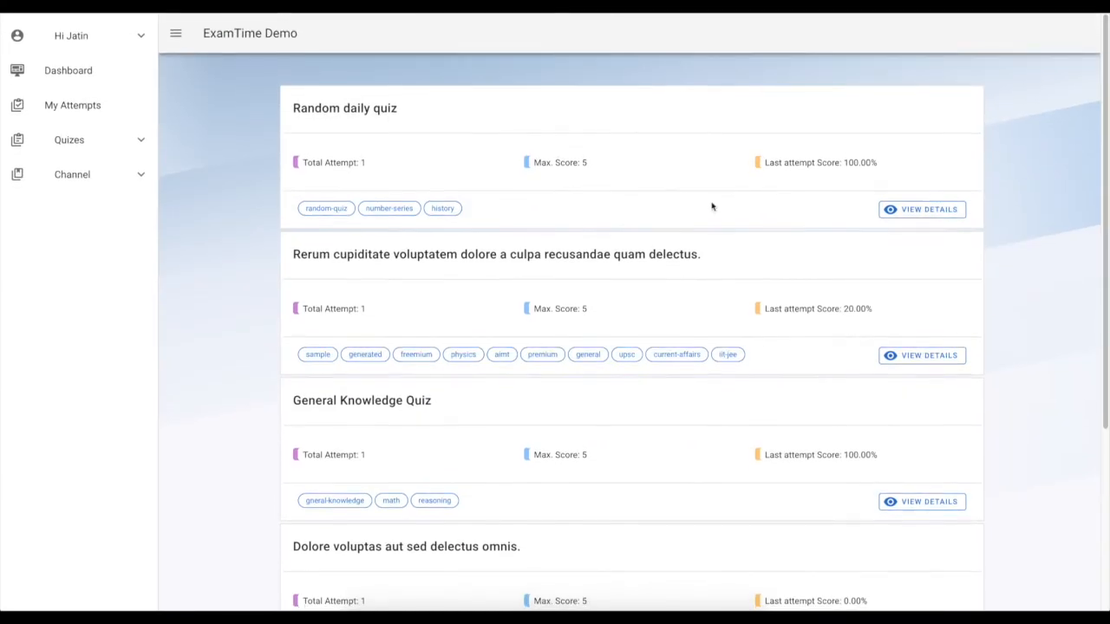
{"action": "left_click", "coordinate": [921, 209]}
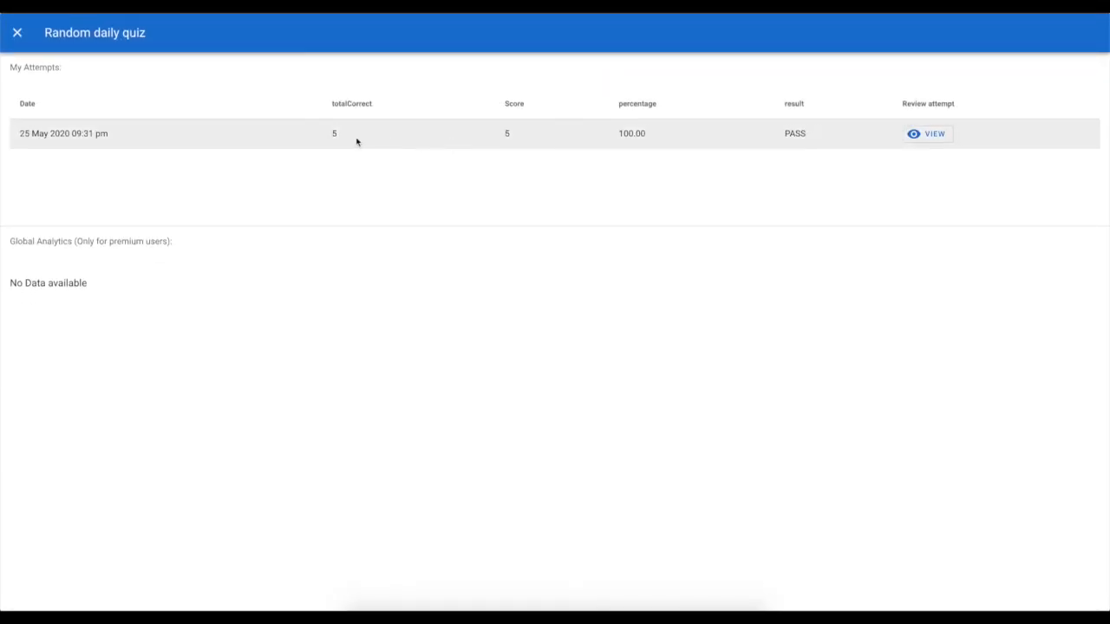
{"action": "left_click", "coordinate": [933, 135]}
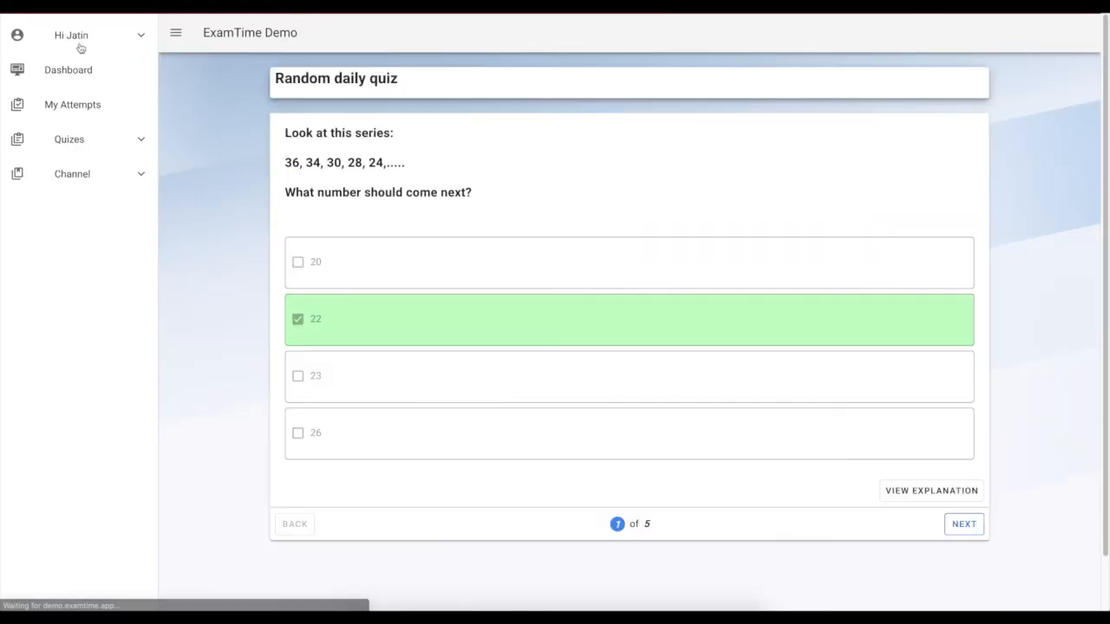
Open the quiz list, view Random daily quiz's details and examine its last attempt analysis chart
{"action": "left_click", "coordinate": [88, 149]}
{"action": "left_click", "coordinate": [94, 170]}
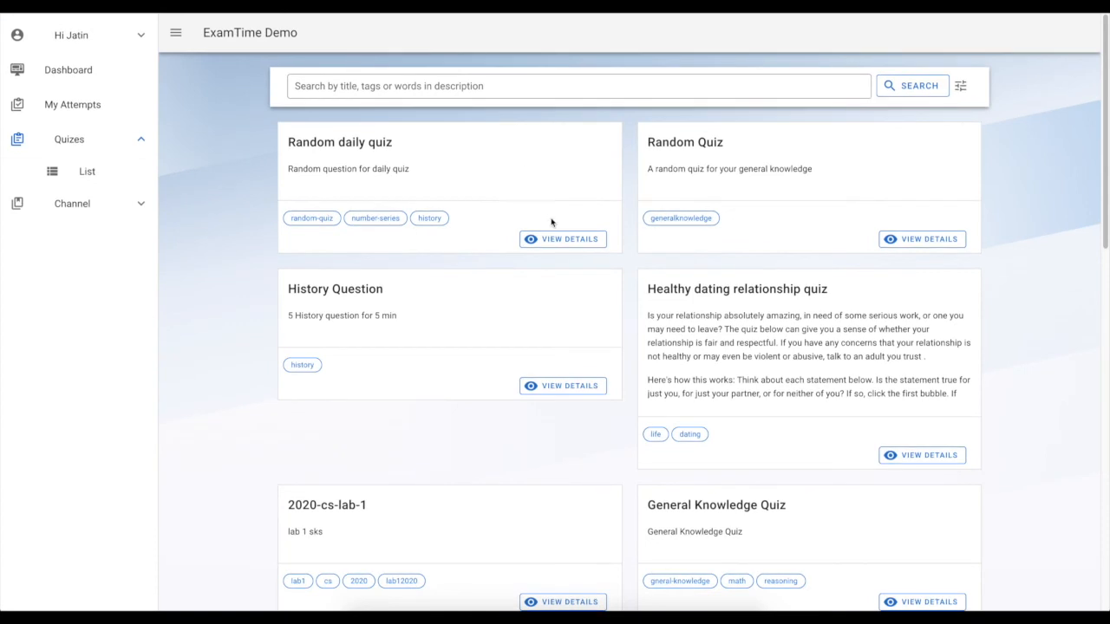
{"action": "left_click", "coordinate": [553, 237]}
{"action": "scroll", "coordinate": [555, 240], "scroll_direction": "down", "scroll_amount": 3}
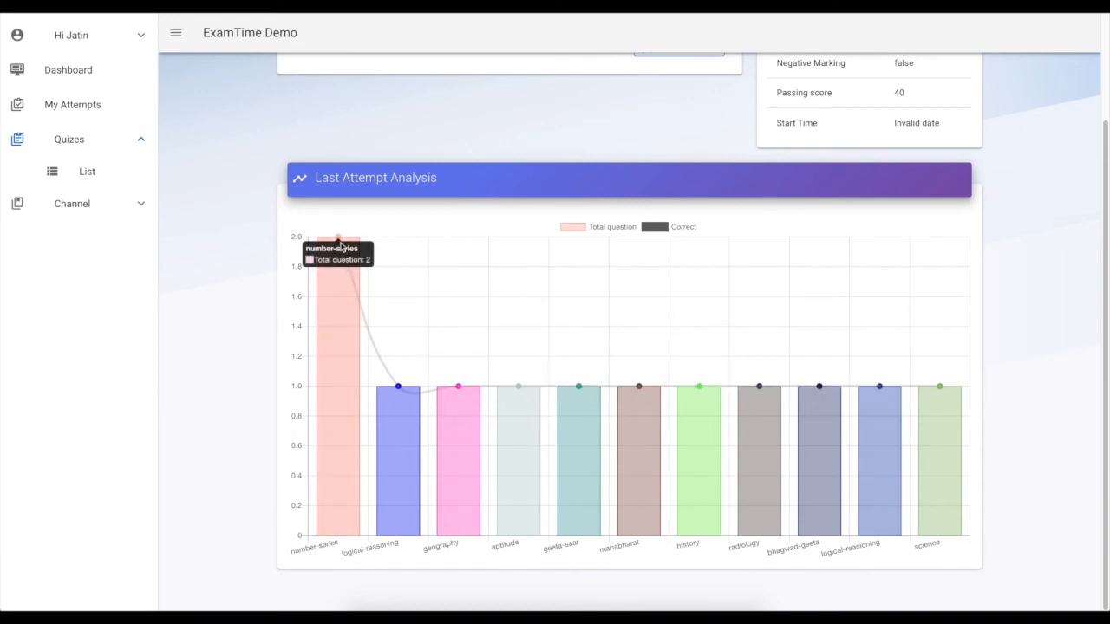
{"action": "scroll", "coordinate": [569, 512], "scroll_direction": "up", "scroll_amount": 2}
{"action": "scroll", "coordinate": [569, 512], "scroll_direction": "down", "scroll_amount": 2}
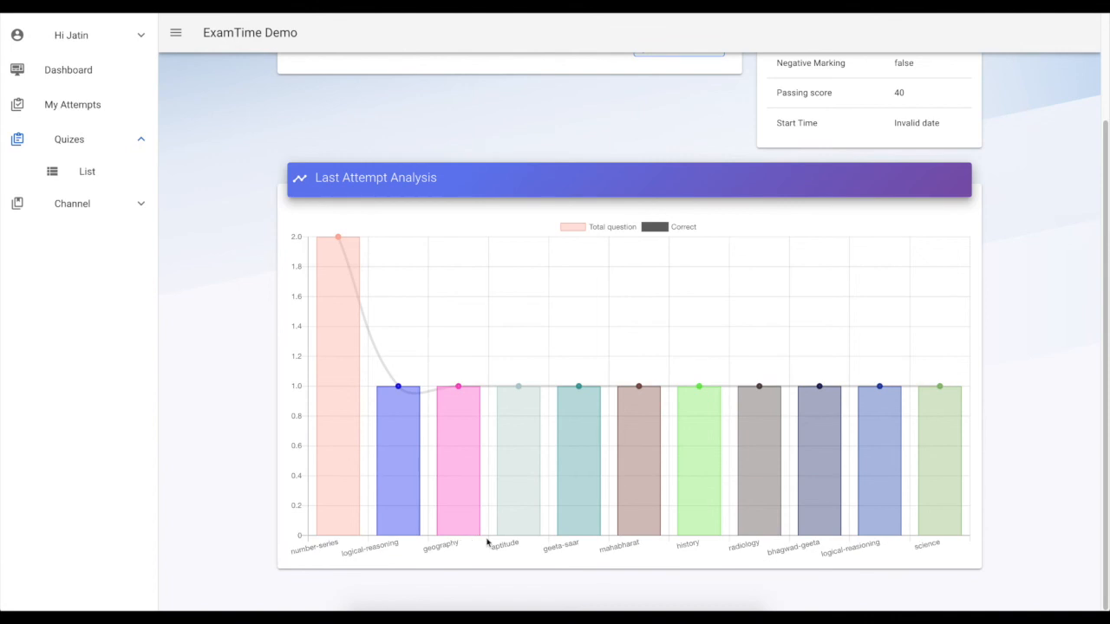
{"action": "scroll", "coordinate": [767, 490], "scroll_direction": "up", "scroll_amount": 2}
{"action": "scroll", "coordinate": [572, 520], "scroll_direction": "down", "scroll_amount": 1}
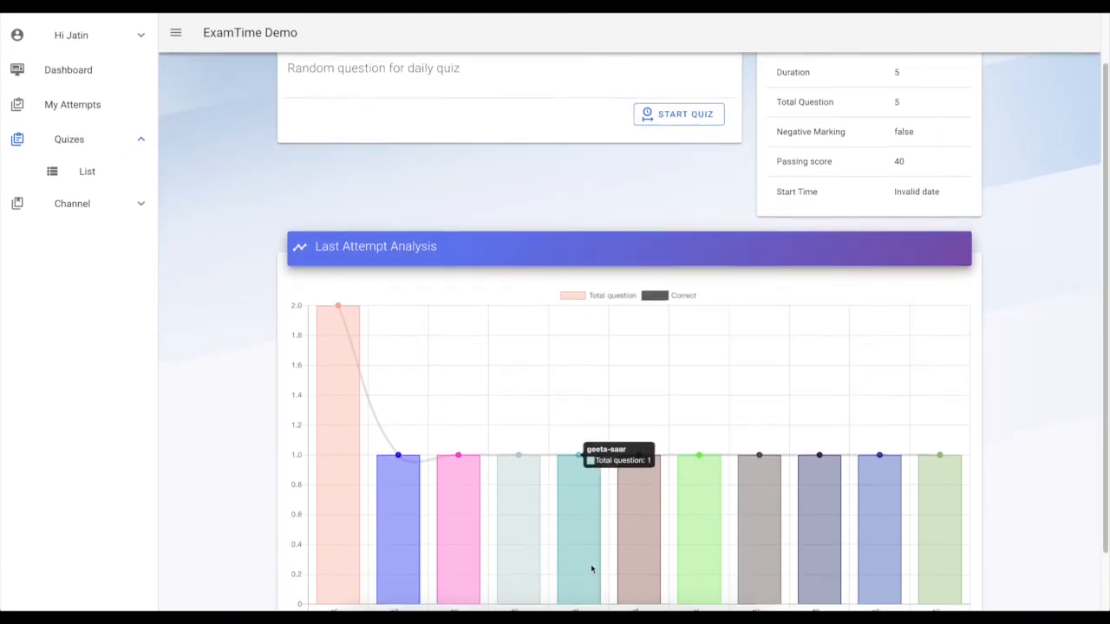
Open the student dashboard and examine the attempt, topic, score and grade analytics
{"action": "left_click", "coordinate": [74, 70]}
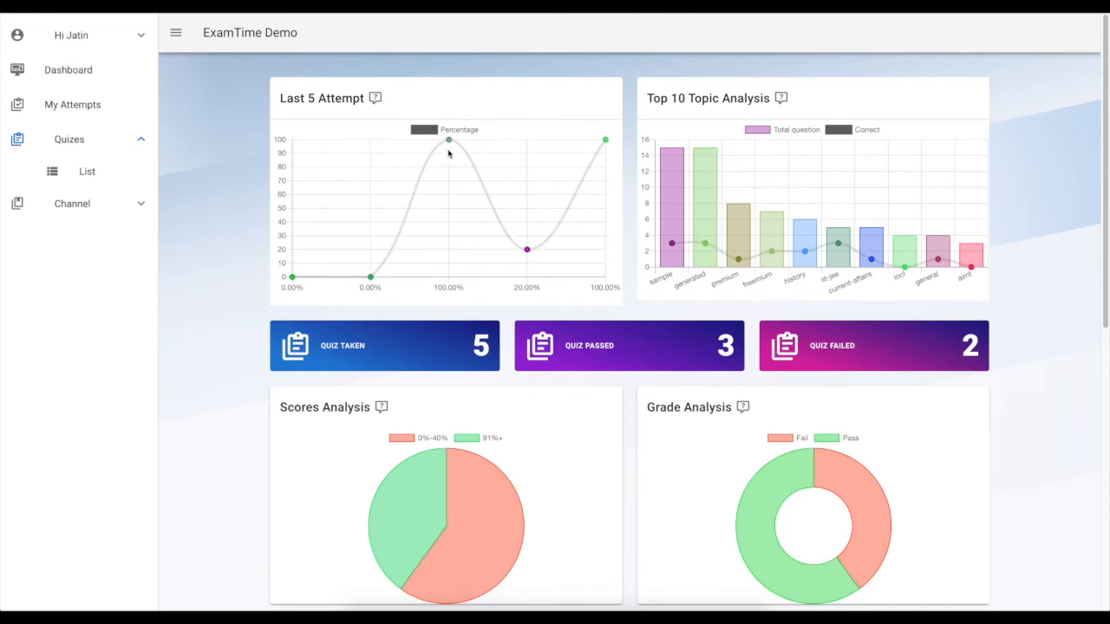
{"action": "mouse_move", "coordinate": [606, 143]}
{"action": "scroll", "coordinate": [520, 260], "scroll_direction": "down", "scroll_amount": 1}
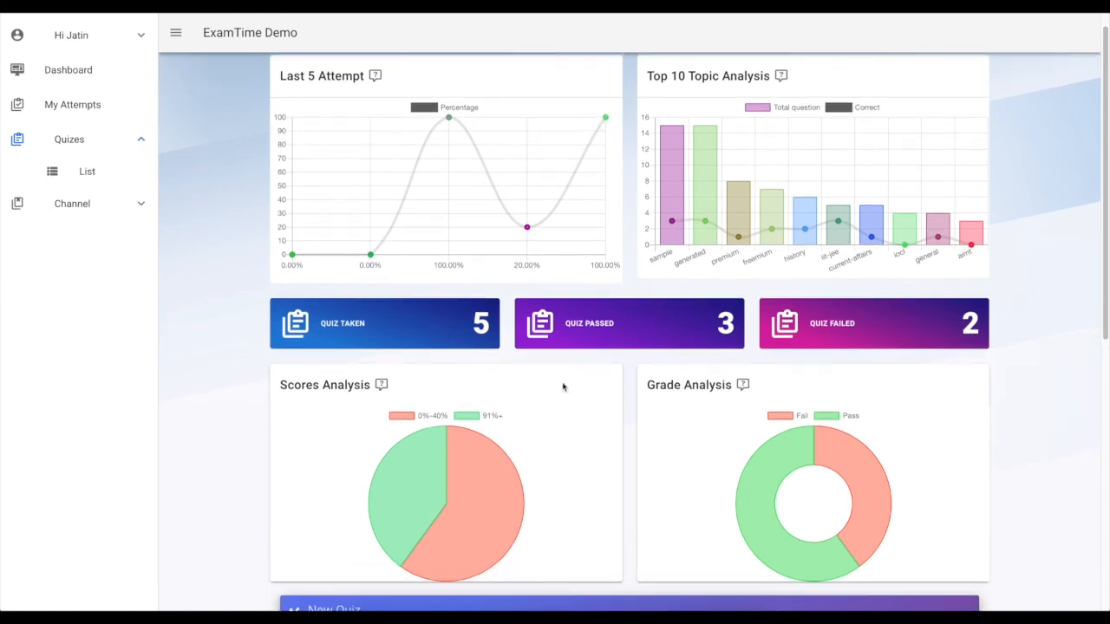
{"action": "scroll", "coordinate": [559, 386], "scroll_direction": "down", "scroll_amount": 1}
{"action": "mouse_move", "coordinate": [406, 385]}
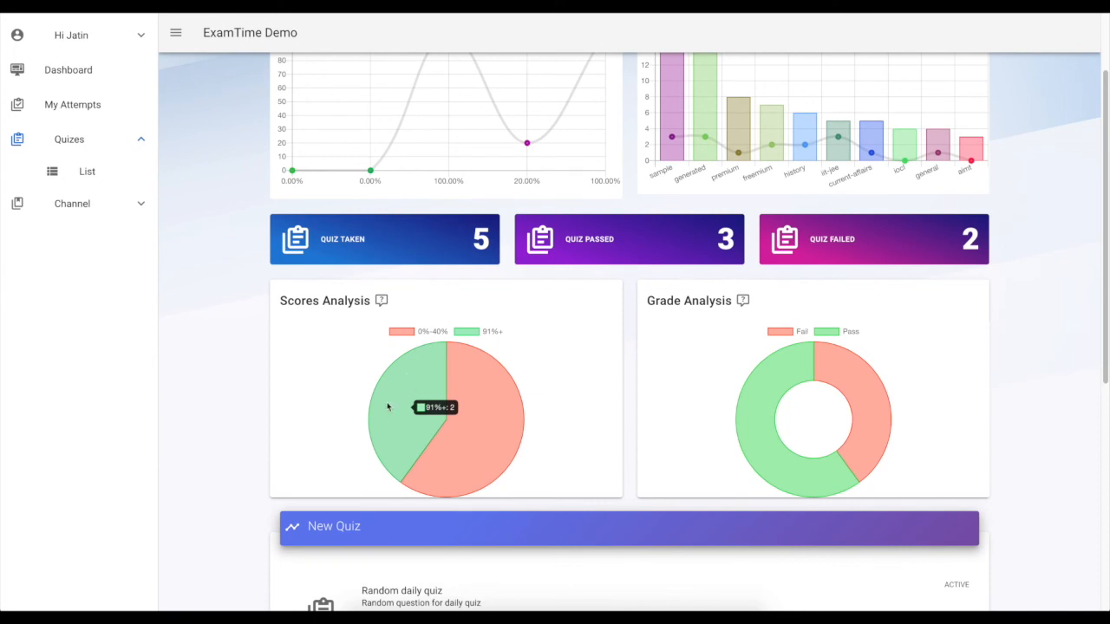
{"action": "scroll", "coordinate": [737, 376], "scroll_direction": "up", "scroll_amount": 2}
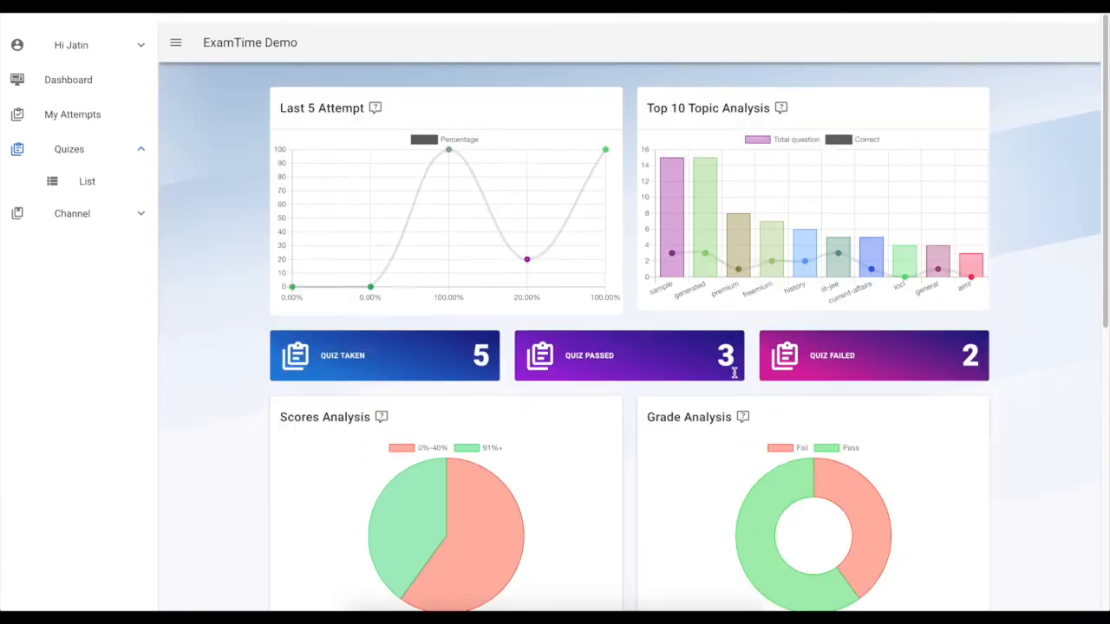
{"action": "scroll", "coordinate": [628, 277], "scroll_direction": "down", "scroll_amount": 1}
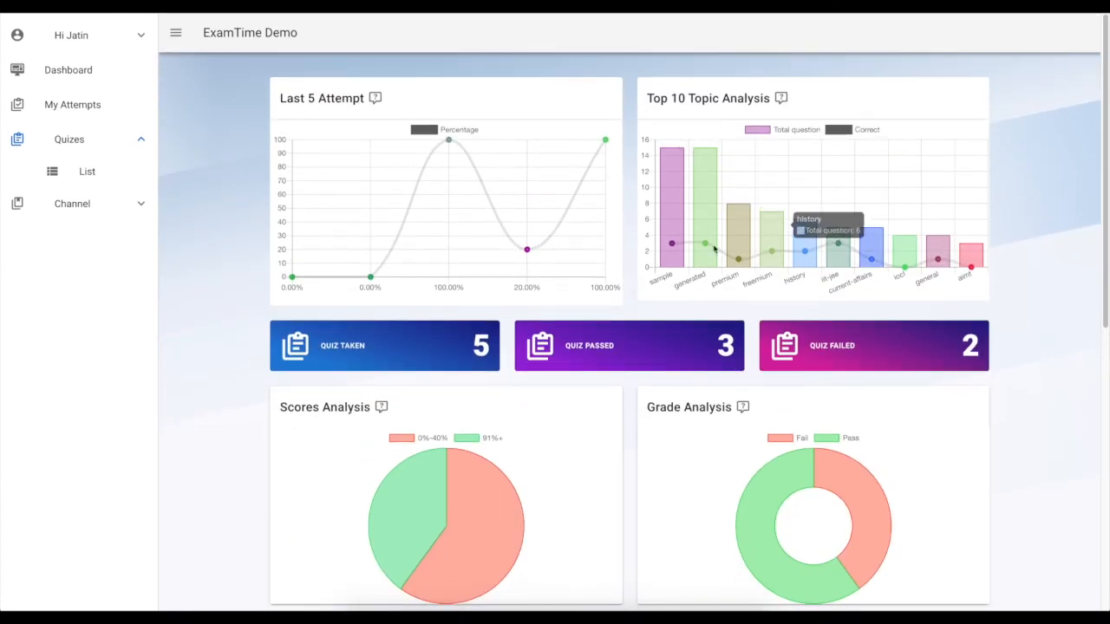
{"action": "scroll", "coordinate": [804, 269], "scroll_direction": "down", "scroll_amount": 6}
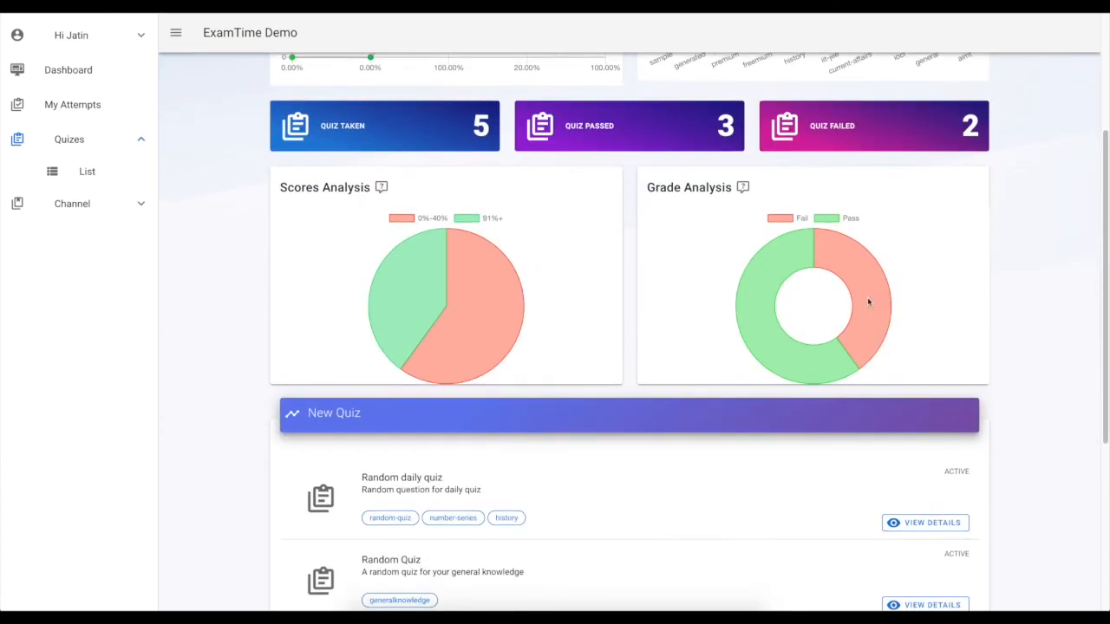
{"action": "scroll", "coordinate": [795, 398], "scroll_direction": "up", "scroll_amount": 6}
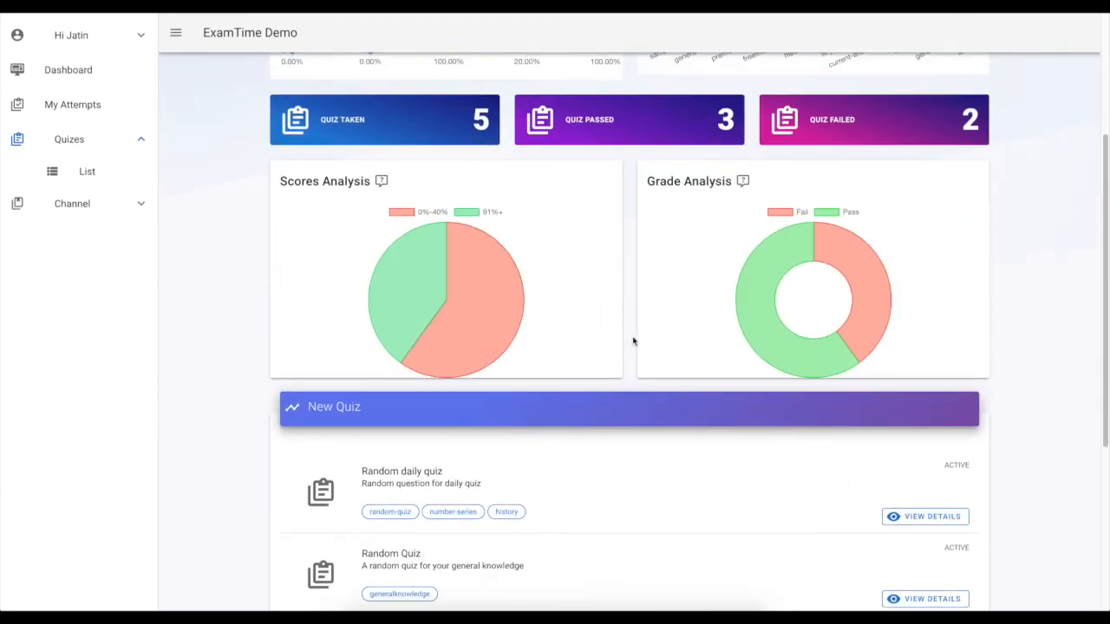
{"action": "scroll", "coordinate": [505, 483], "scroll_direction": "up", "scroll_amount": 1}
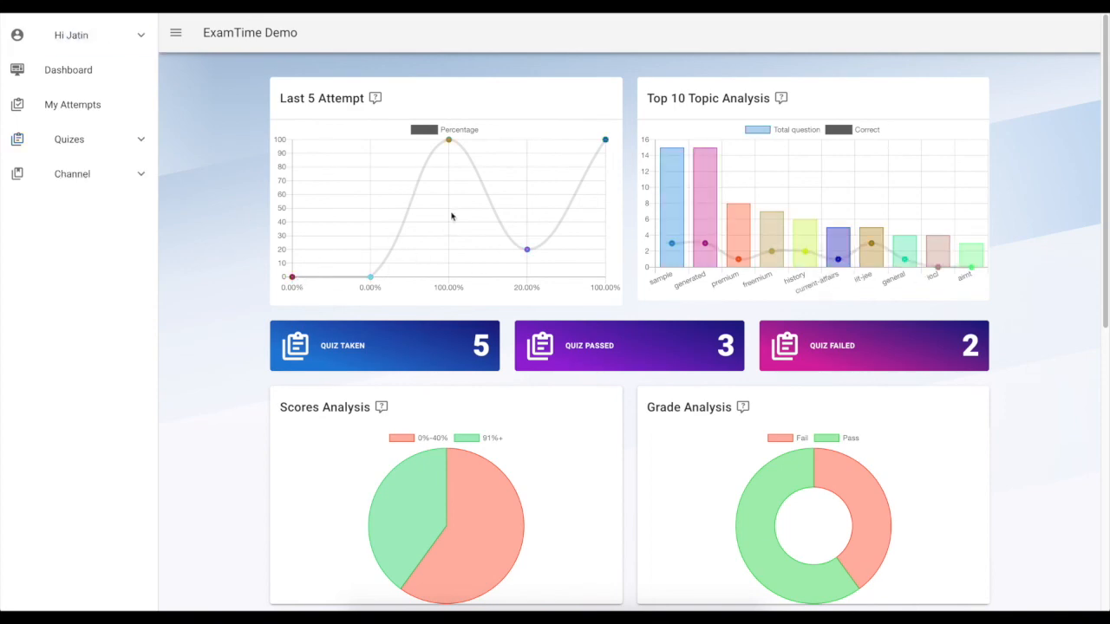
{"action": "scroll", "coordinate": [459, 222], "scroll_direction": "down", "scroll_amount": 5}
{"action": "scroll", "coordinate": [459, 222], "scroll_direction": "up", "scroll_amount": 5}
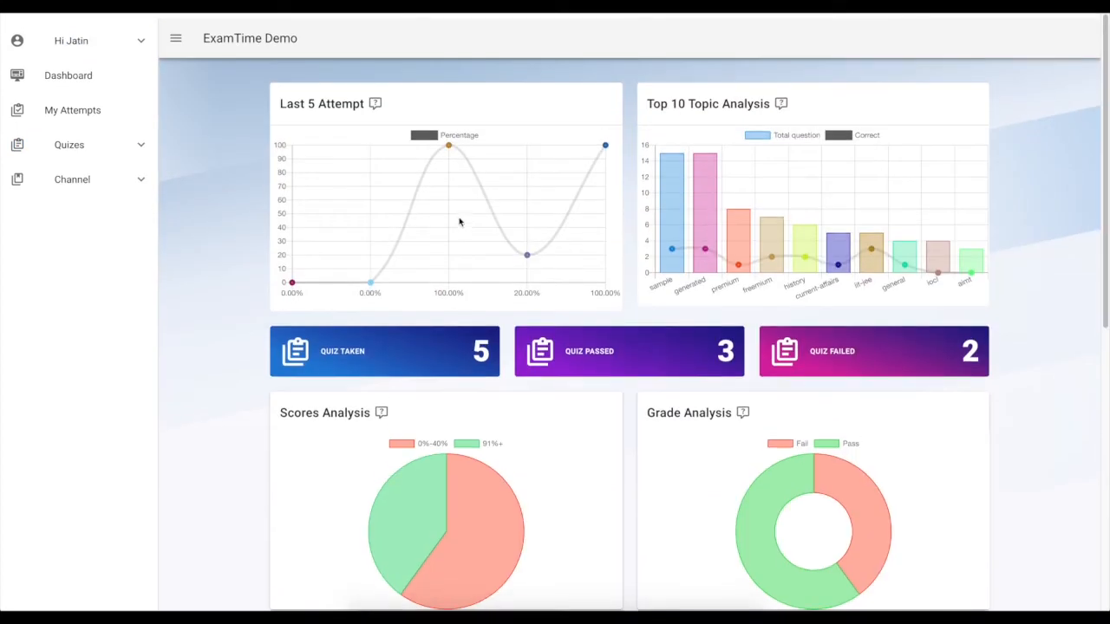
{"action": "scroll", "coordinate": [459, 222], "scroll_direction": "down", "scroll_amount": 3}
{"action": "scroll", "coordinate": [460, 222], "scroll_direction": "down", "scroll_amount": 2}
{"action": "scroll", "coordinate": [208, 257], "scroll_direction": "up", "scroll_amount": 5}
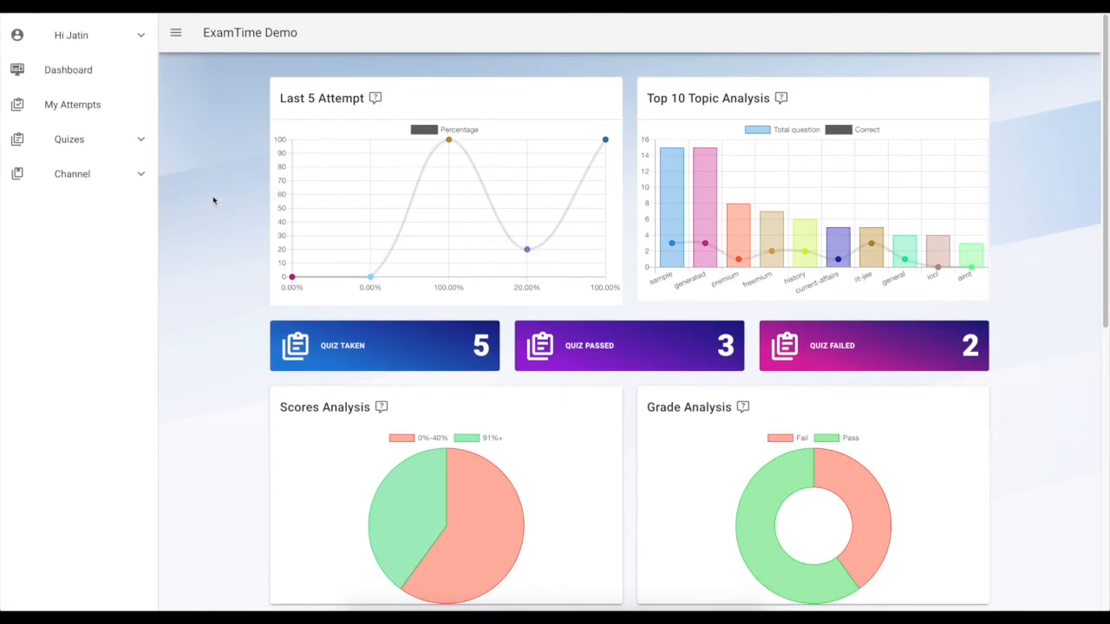
Log out of the student account and log back in with the quiz creator's account
{"action": "left_click", "coordinate": [130, 35]}
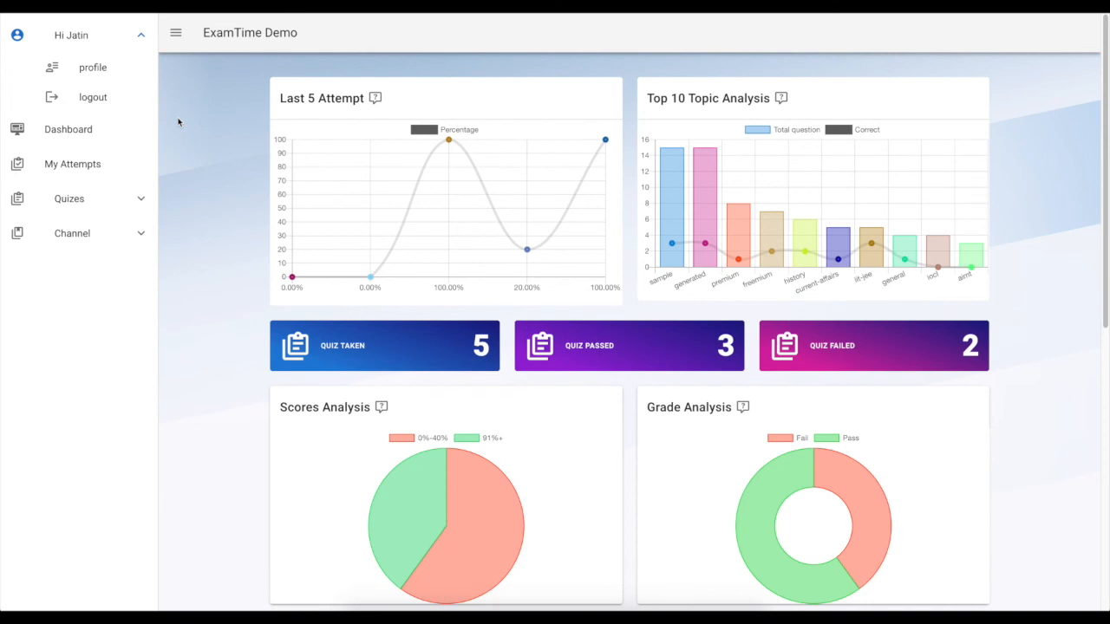
{"action": "left_click", "coordinate": [85, 98]}
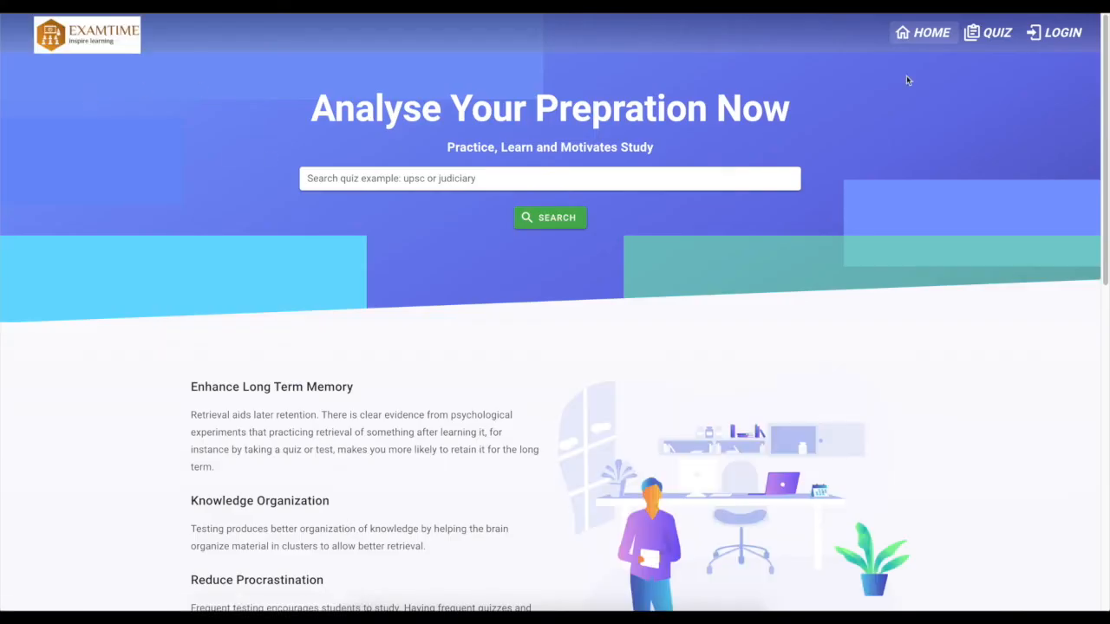
{"action": "left_click", "coordinate": [1037, 36]}
{"action": "left_click", "coordinate": [663, 358]}
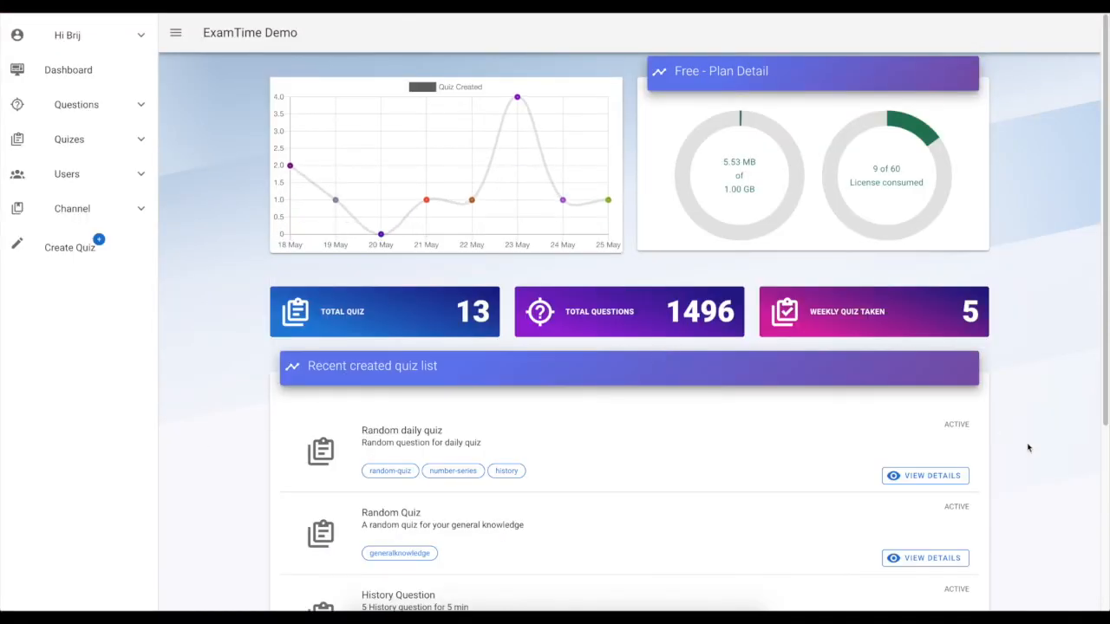
Open Random daily quiz's details from the recent quiz list and examine its summary figures
{"action": "scroll", "coordinate": [550, 449], "scroll_direction": "down", "scroll_amount": 1}
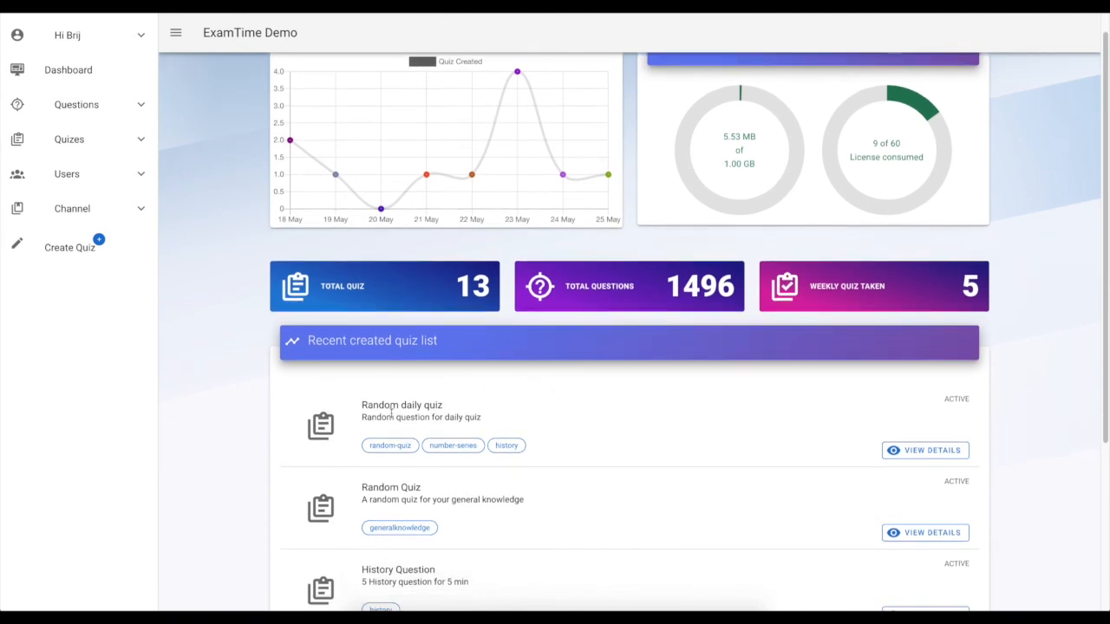
{"action": "left_click", "coordinate": [932, 451]}
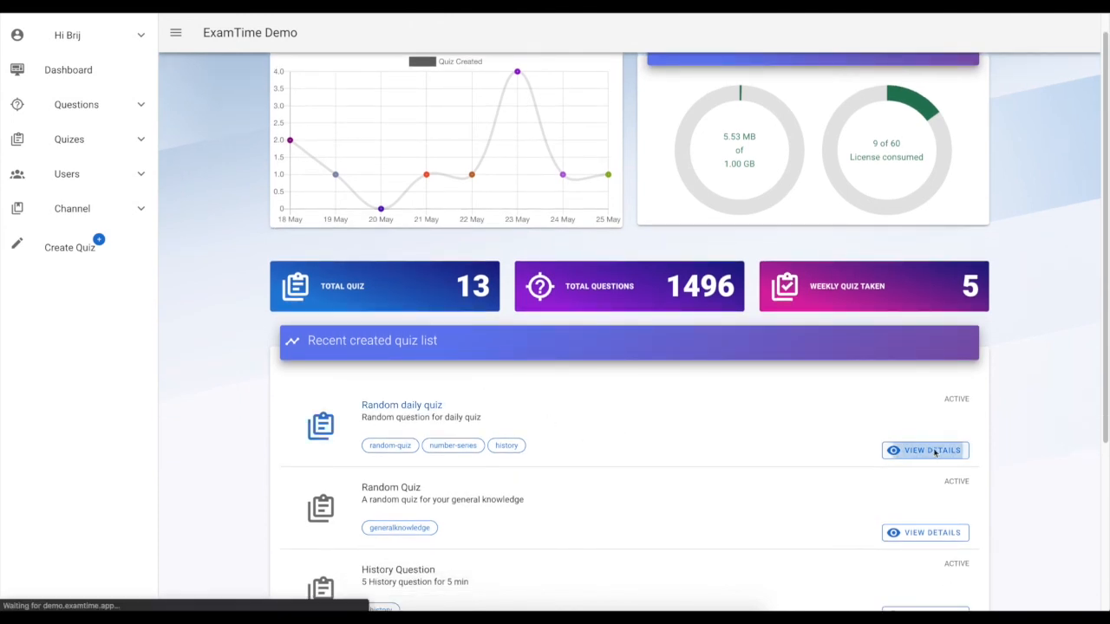
{"action": "scroll", "coordinate": [443, 344], "scroll_direction": "down", "scroll_amount": 3}
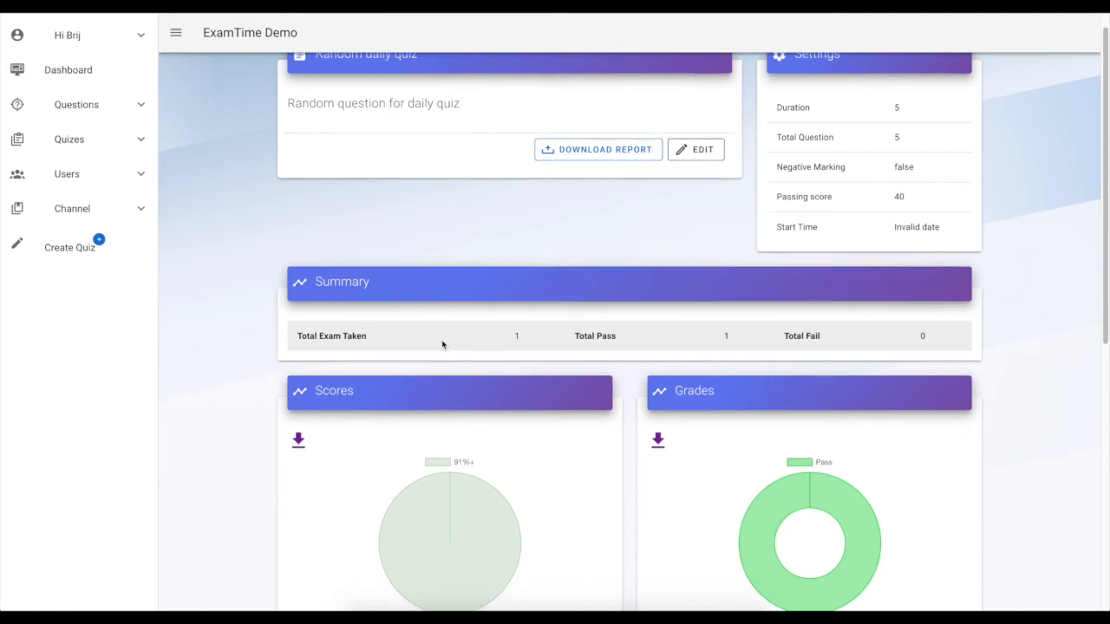
{"action": "scroll", "coordinate": [221, 442], "scroll_direction": "up", "scroll_amount": 3}
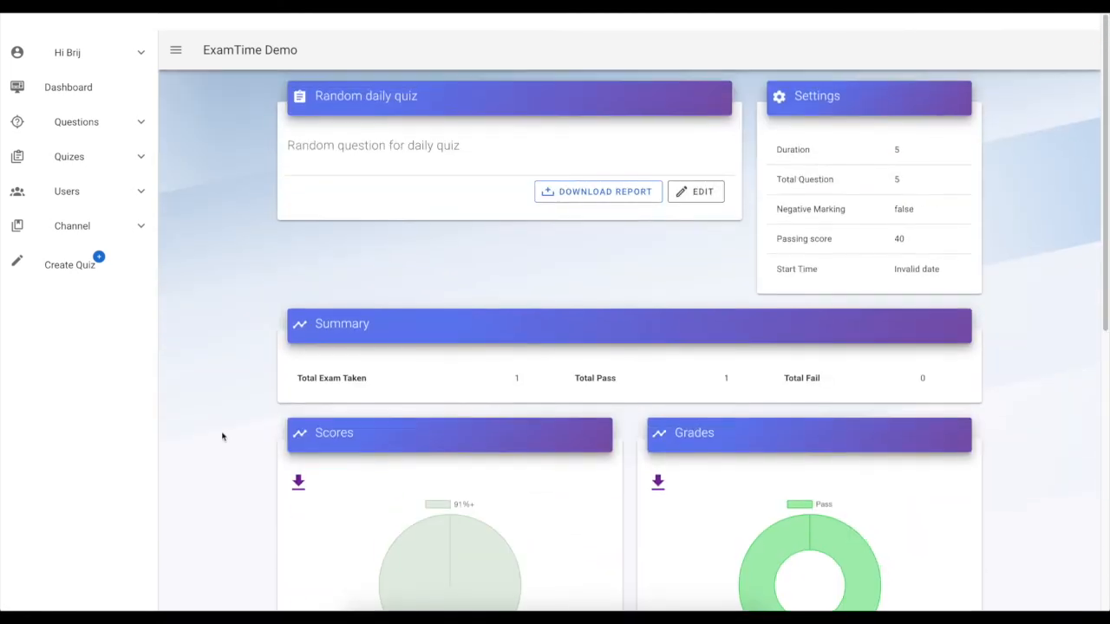
{"action": "double_click", "coordinate": [518, 367]}
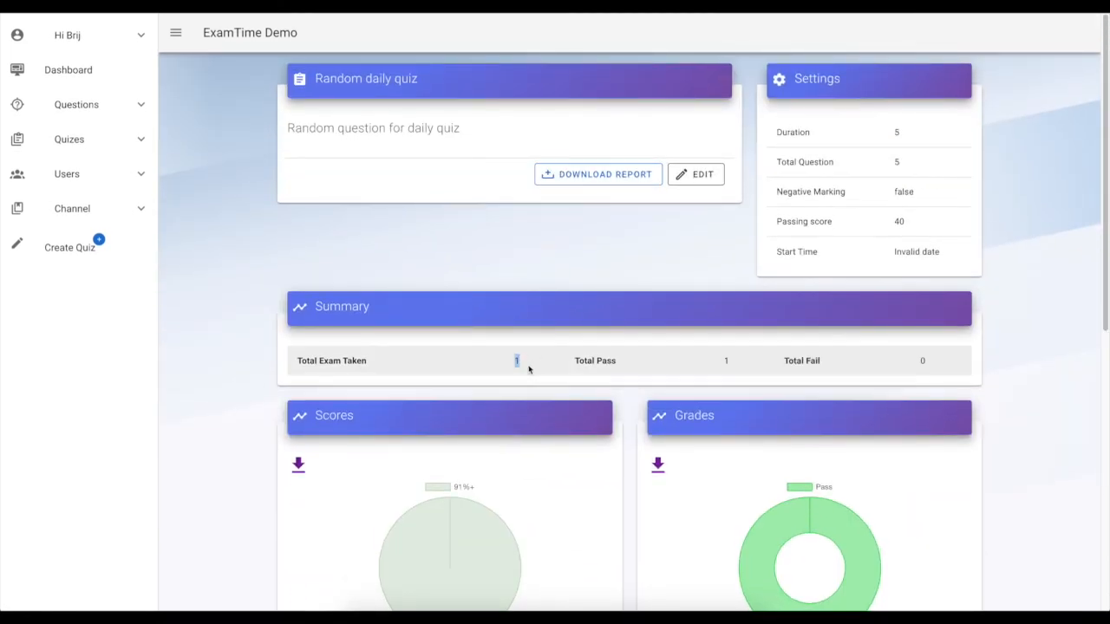
{"action": "double_click", "coordinate": [726, 360]}
{"action": "double_click", "coordinate": [926, 363]}
Examine the quiz's scores, grades and marks distribution charts
{"action": "scroll", "coordinate": [896, 369], "scroll_direction": "down", "scroll_amount": 2}
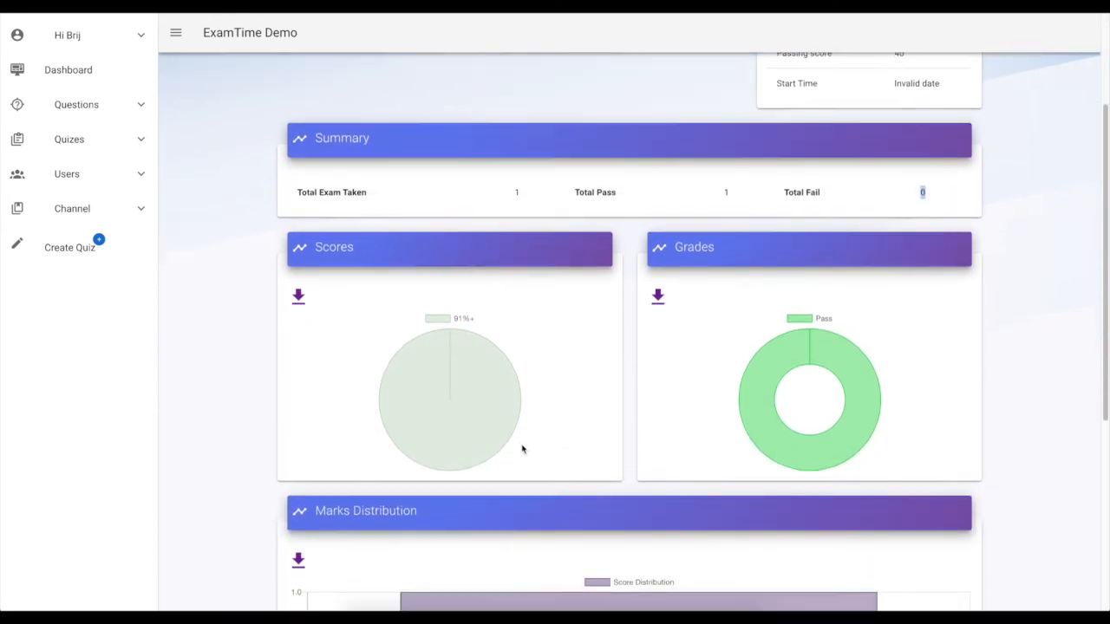
{"action": "scroll", "coordinate": [523, 447], "scroll_direction": "down", "scroll_amount": 1}
{"action": "scroll", "coordinate": [521, 447], "scroll_direction": "down", "scroll_amount": 3}
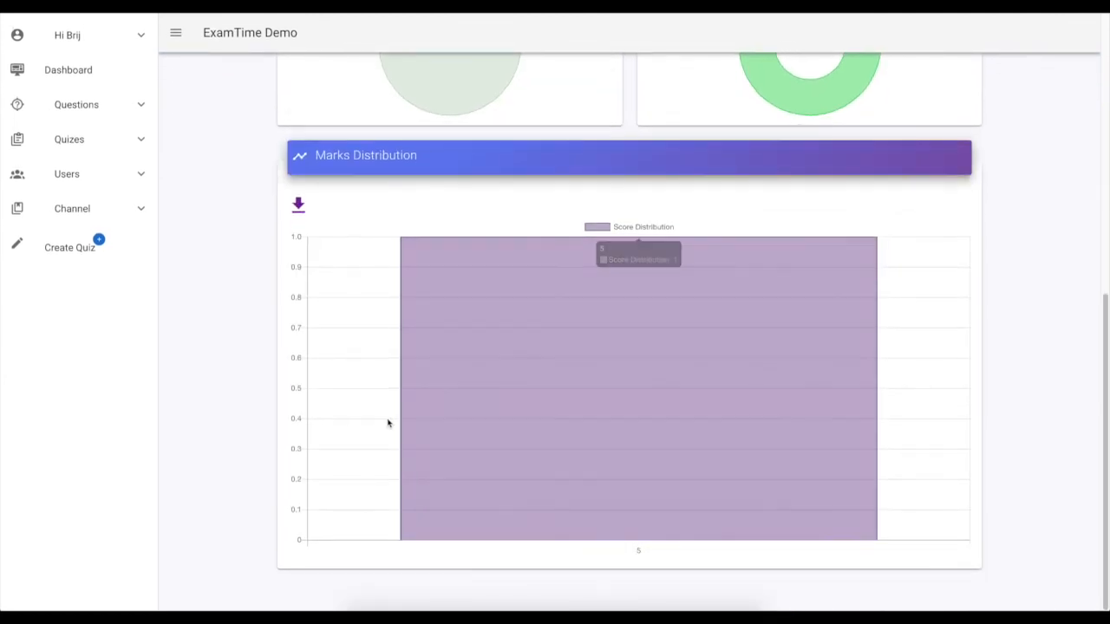
{"action": "scroll", "coordinate": [388, 423], "scroll_direction": "up", "scroll_amount": 2}
{"action": "scroll", "coordinate": [405, 341], "scroll_direction": "down", "scroll_amount": 2}
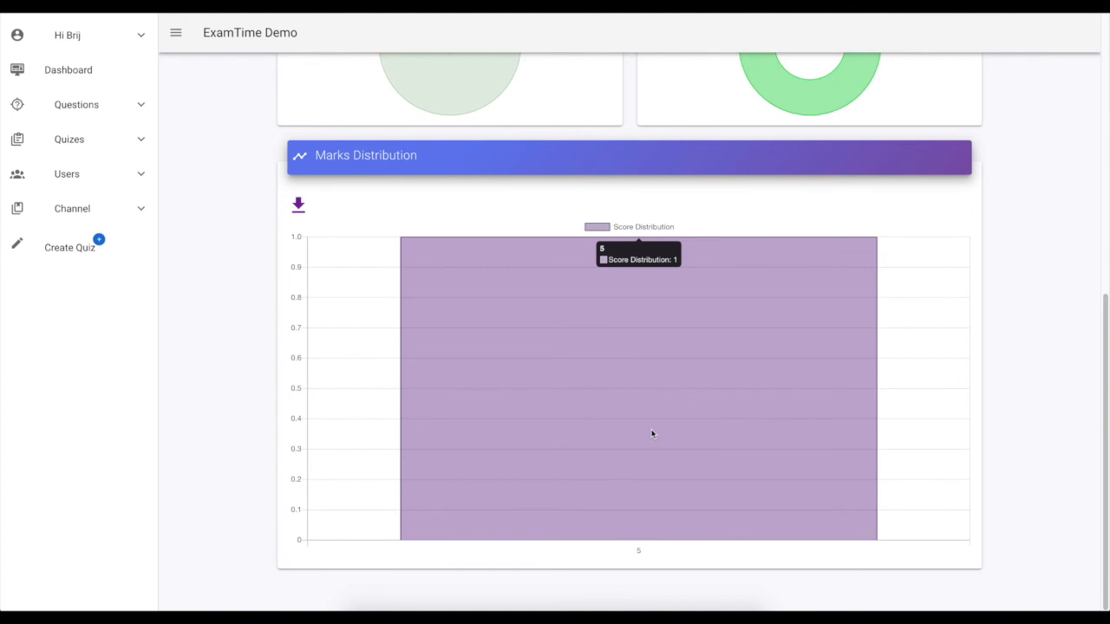
{"action": "scroll", "coordinate": [652, 433], "scroll_direction": "up", "scroll_amount": 1}
{"action": "scroll", "coordinate": [559, 381], "scroll_direction": "up", "scroll_amount": 2}
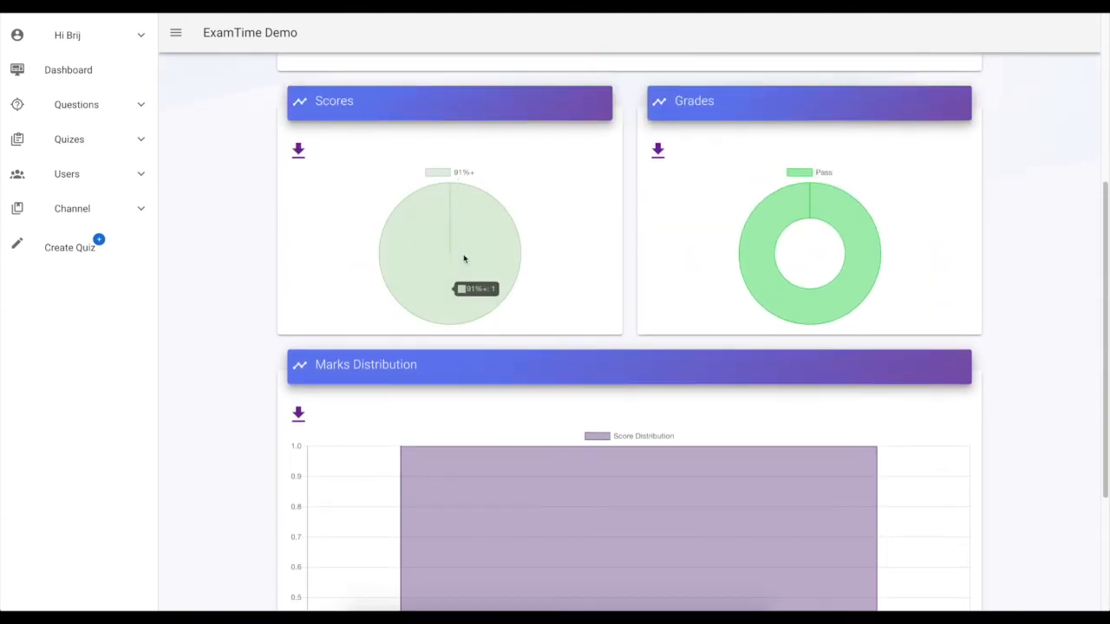
{"action": "mouse_move", "coordinate": [841, 291]}
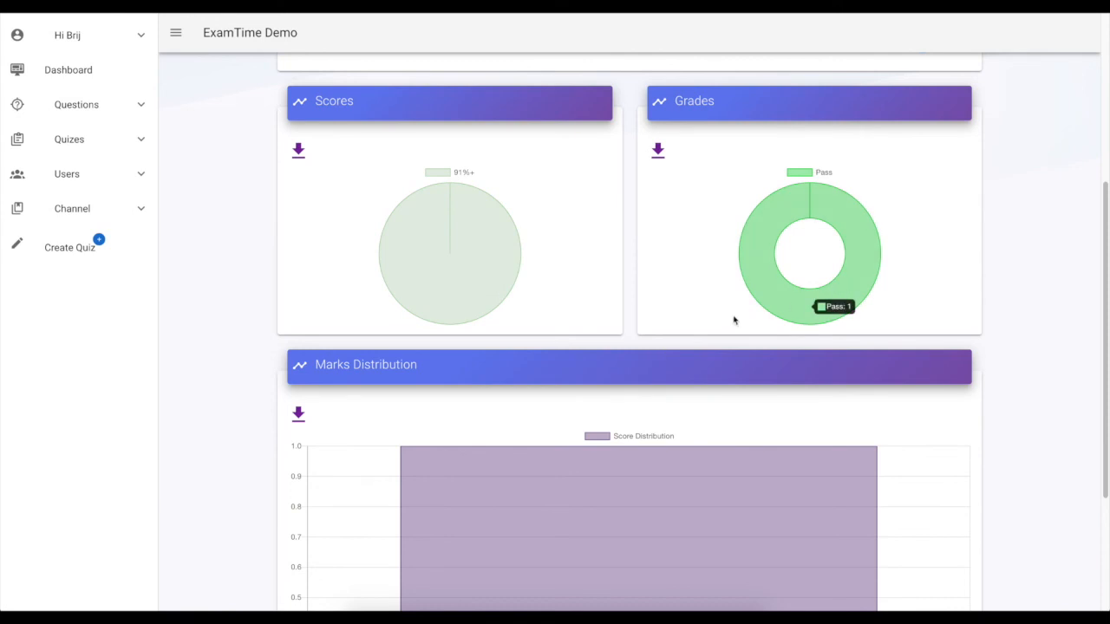
Download the quiz report and save it as the CSV file usesrQuizReport
{"action": "scroll", "coordinate": [734, 321], "scroll_direction": "up", "scroll_amount": 4}
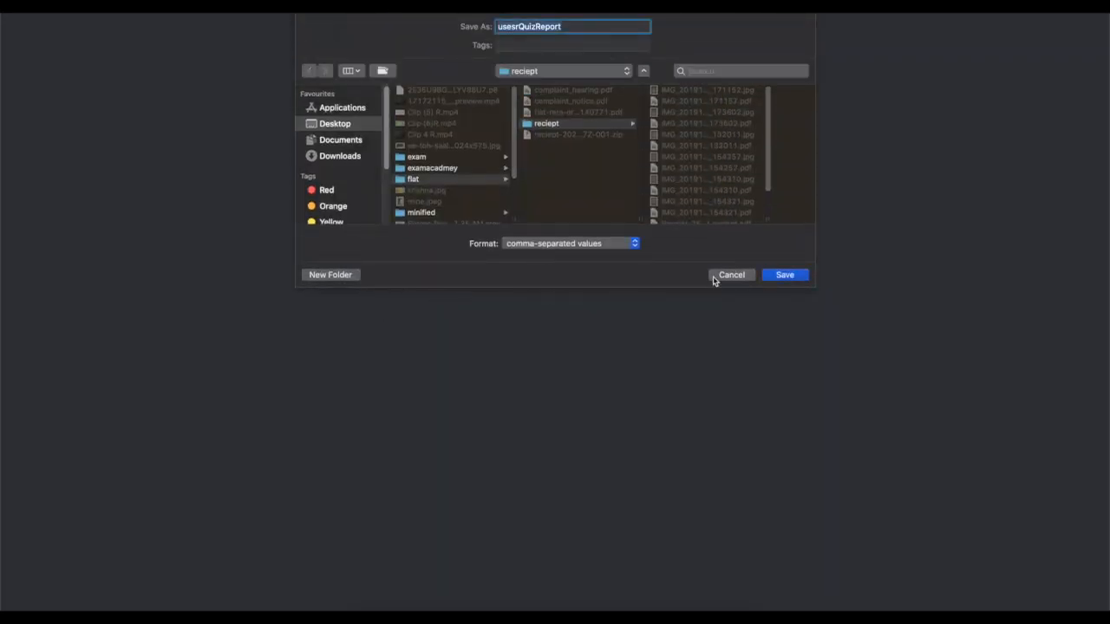
{"action": "left_click", "coordinate": [766, 278]}
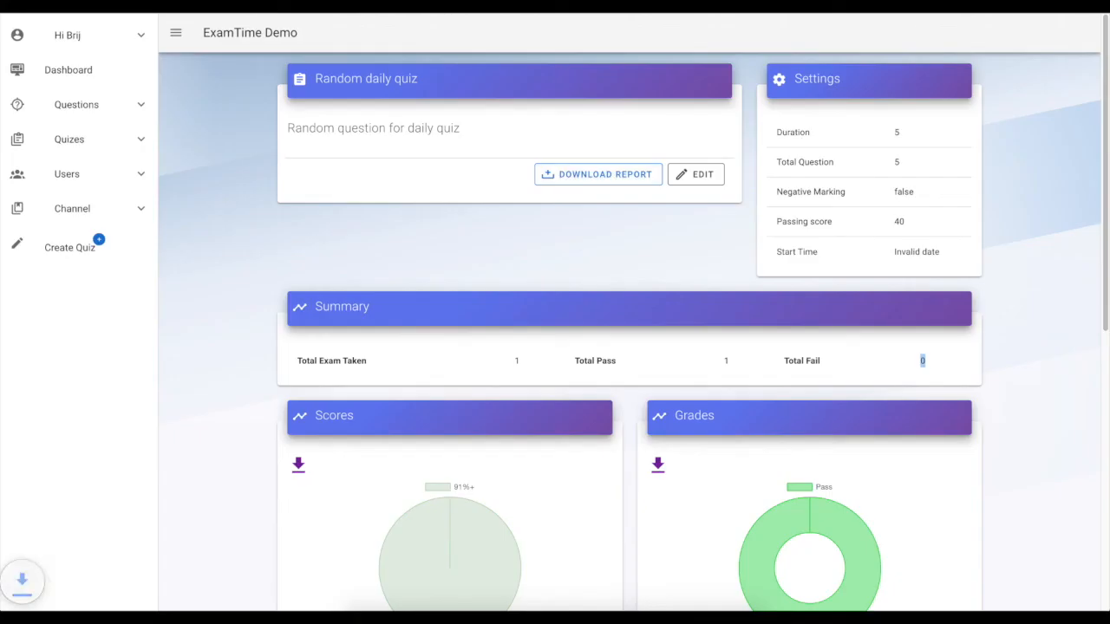
Open the downloaded usesrQuizReport spreadsheet, examine the attempt row's columns, and switch back to the browser
{"action": "left_click", "coordinate": [64, 600]}
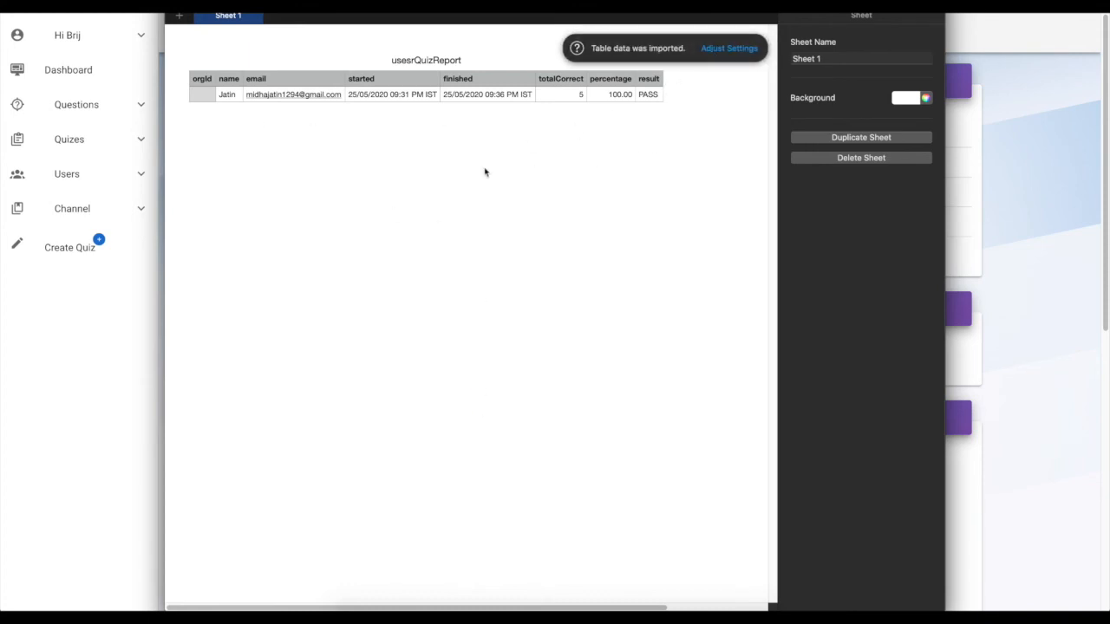
{"action": "left_click", "coordinate": [408, 101]}
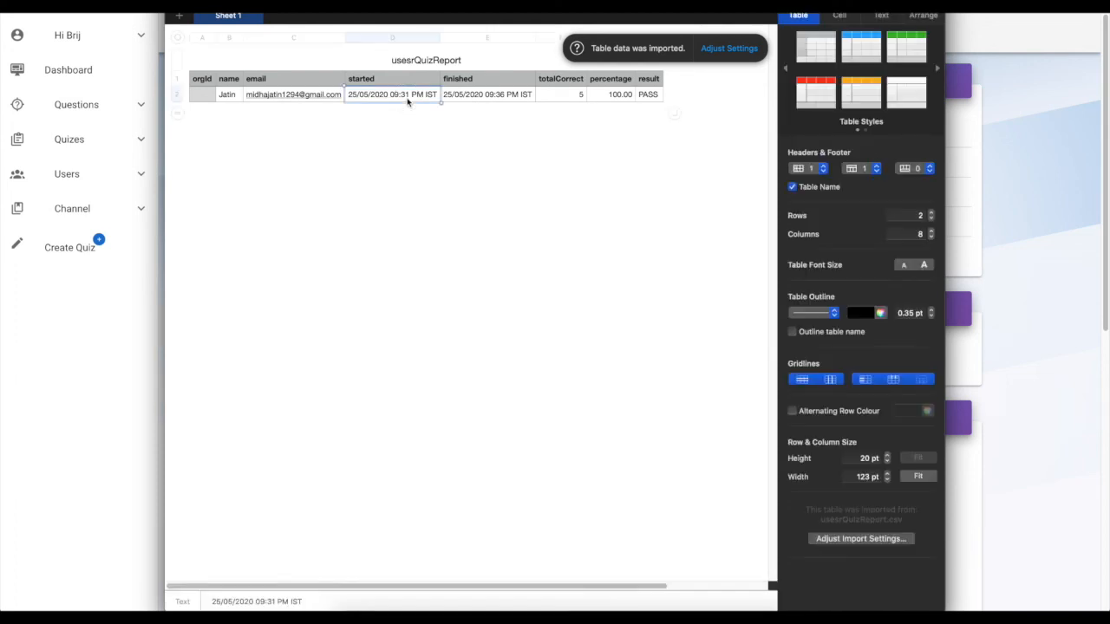
{"action": "left_click", "coordinate": [494, 101]}
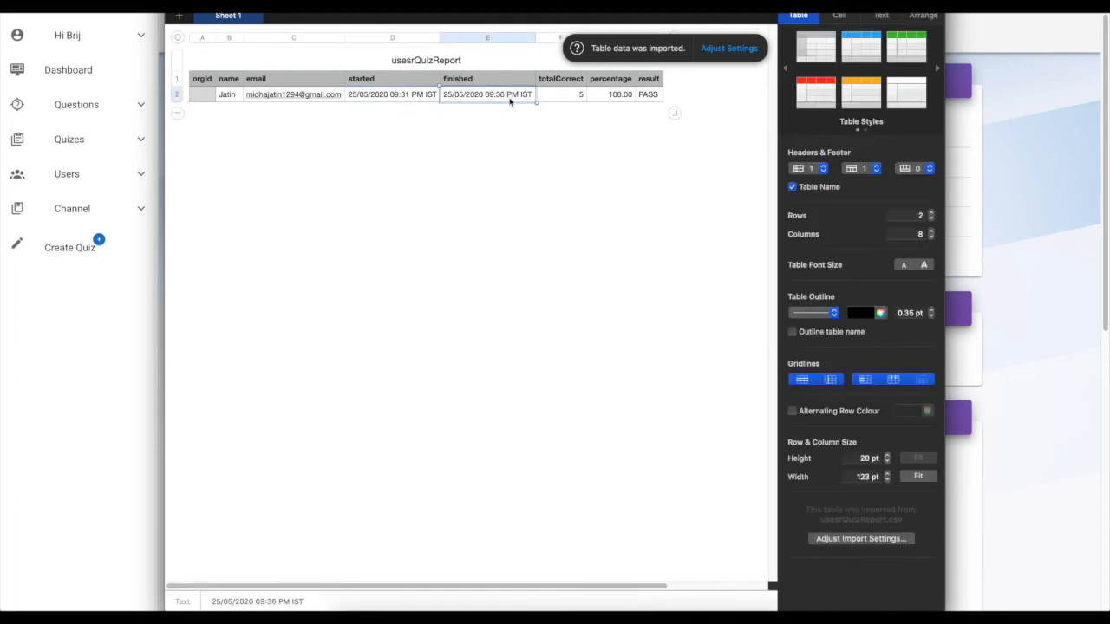
{"action": "left_click", "coordinate": [579, 97]}
{"action": "left_click", "coordinate": [609, 95]}
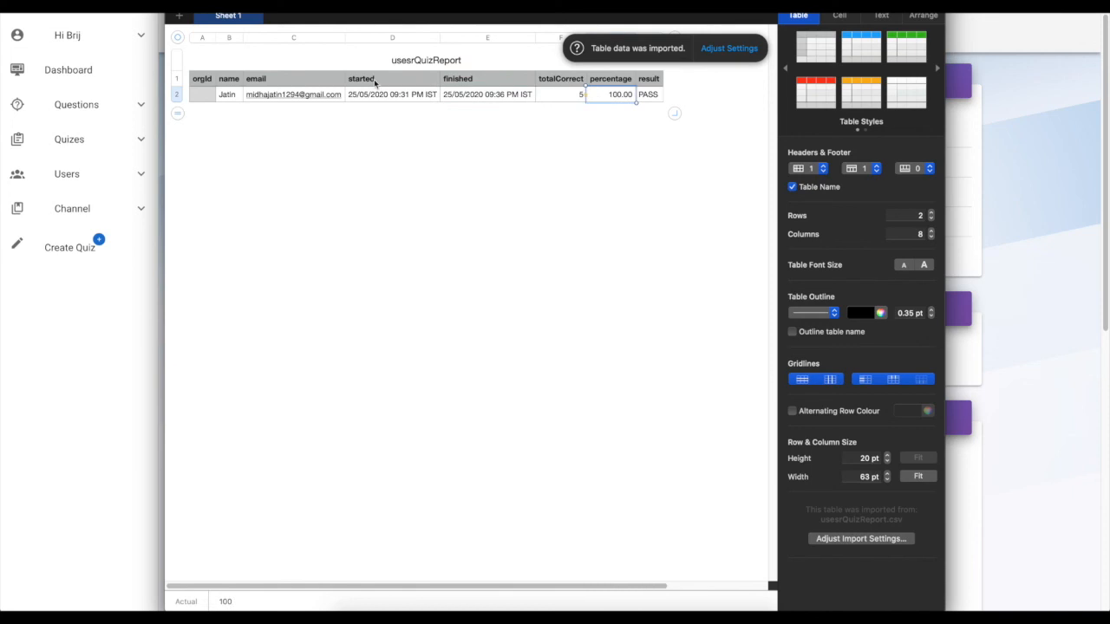
{"action": "key", "text": "super+Tab"}
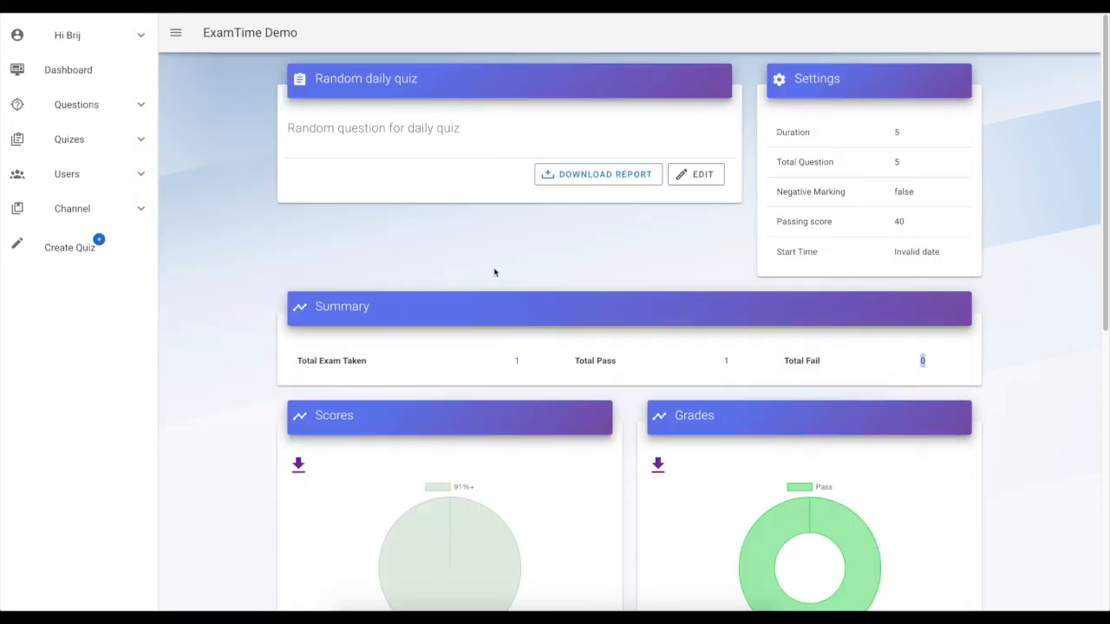
Open the list of all quizzes from the Quizes section
{"action": "scroll", "coordinate": [496, 271], "scroll_direction": "down", "scroll_amount": 5}
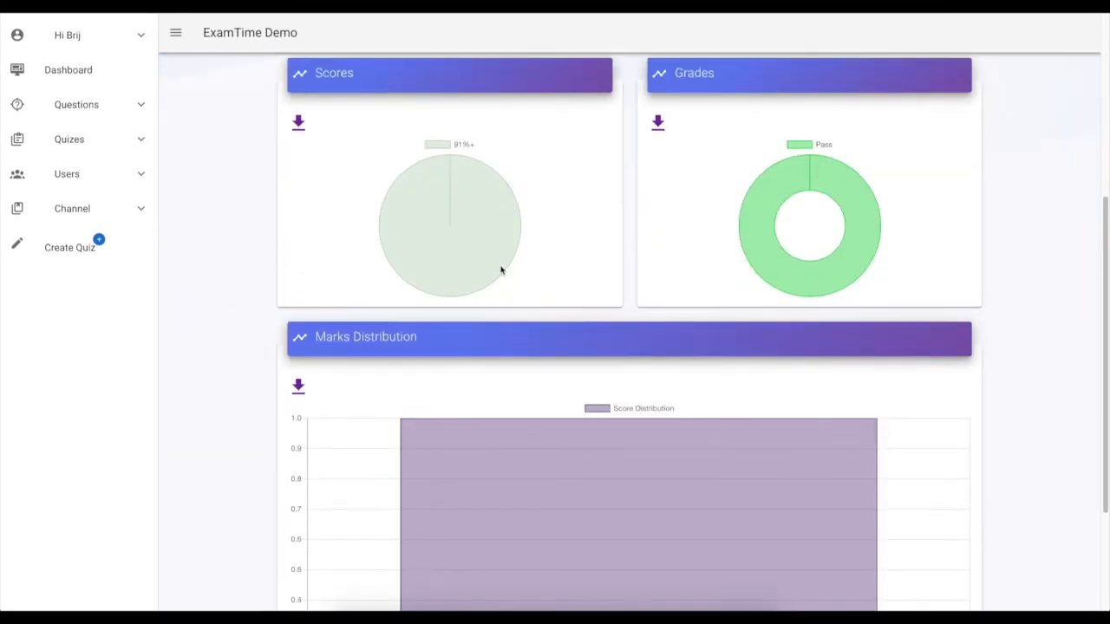
{"action": "scroll", "coordinate": [500, 270], "scroll_direction": "down", "scroll_amount": 3}
{"action": "scroll", "coordinate": [318, 307], "scroll_direction": "up", "scroll_amount": 8}
{"action": "scroll", "coordinate": [317, 307], "scroll_direction": "down", "scroll_amount": 3}
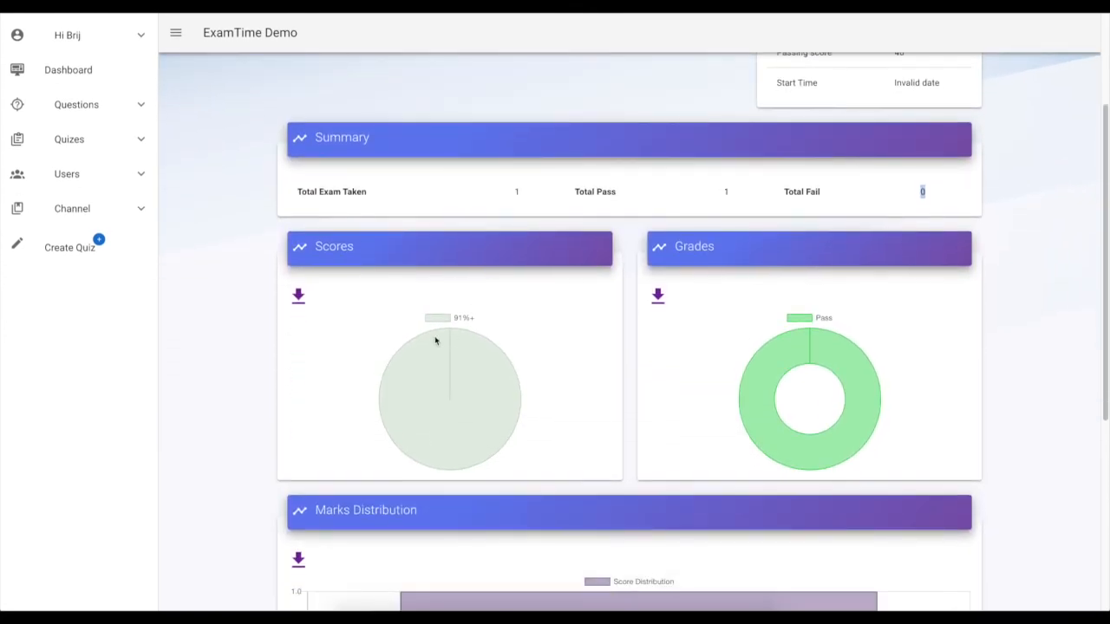
{"action": "scroll", "coordinate": [435, 341], "scroll_direction": "down", "scroll_amount": 2}
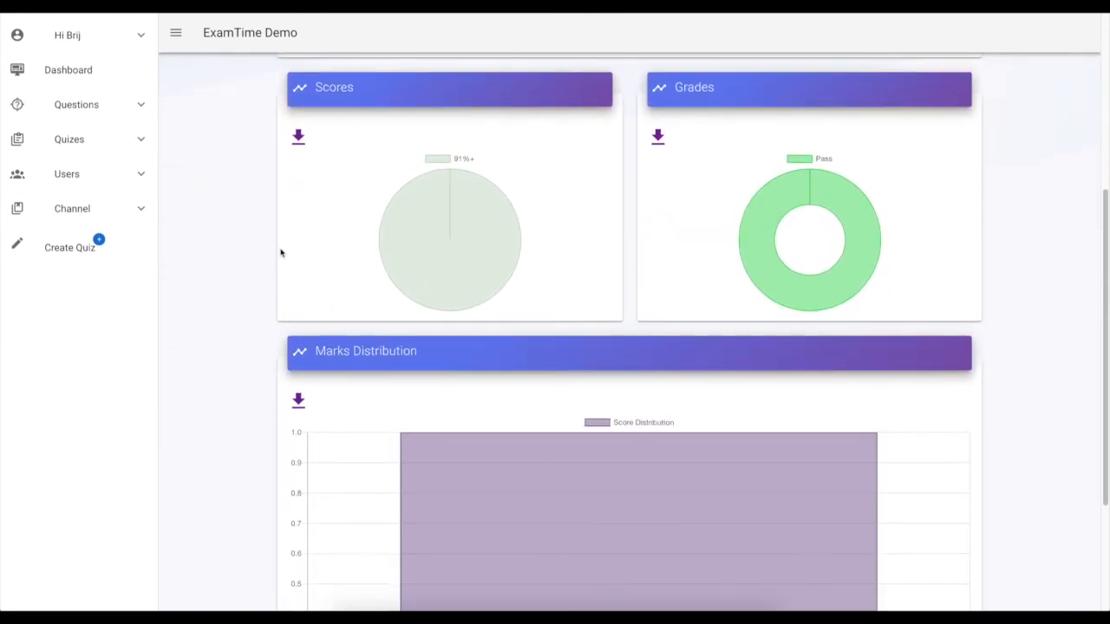
{"action": "left_click", "coordinate": [76, 146]}
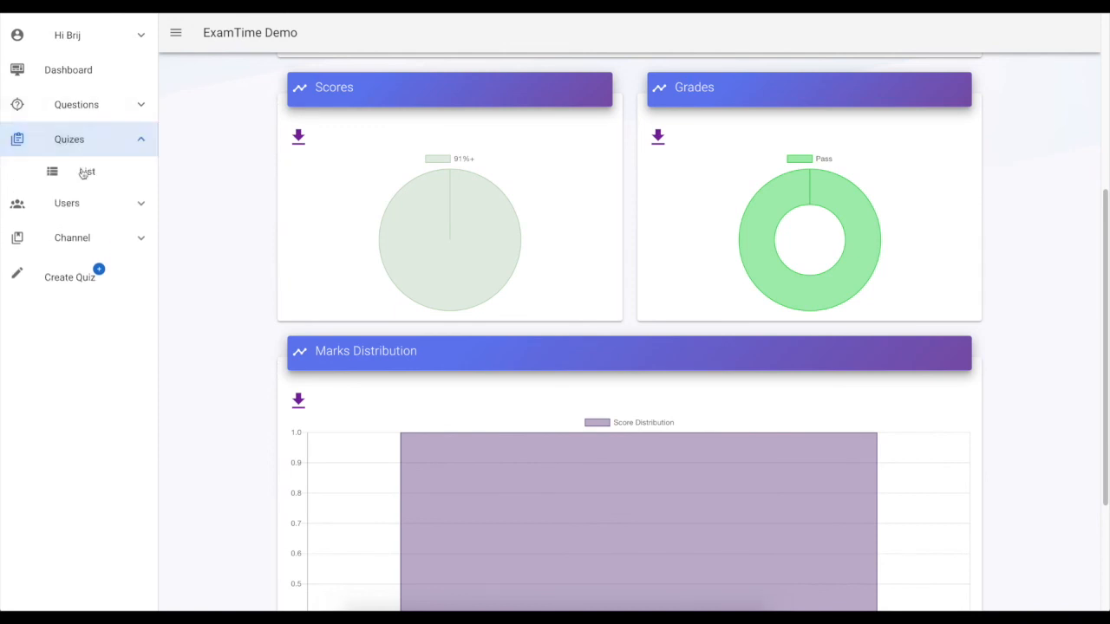
{"action": "left_click", "coordinate": [86, 175]}
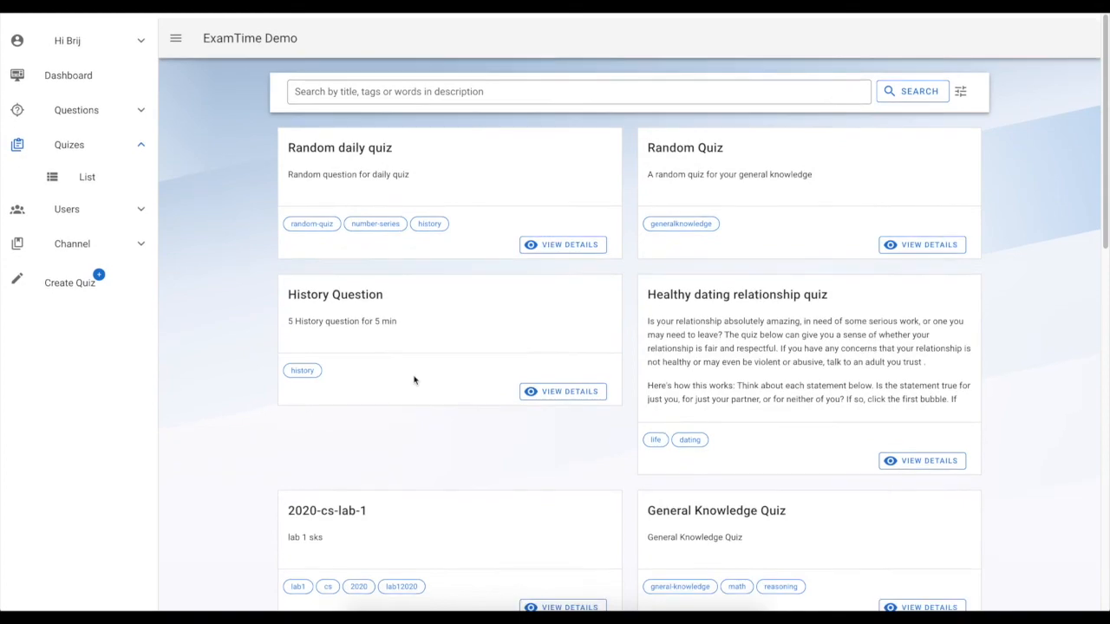
{"action": "scroll", "coordinate": [414, 380], "scroll_direction": "down", "scroll_amount": 10}
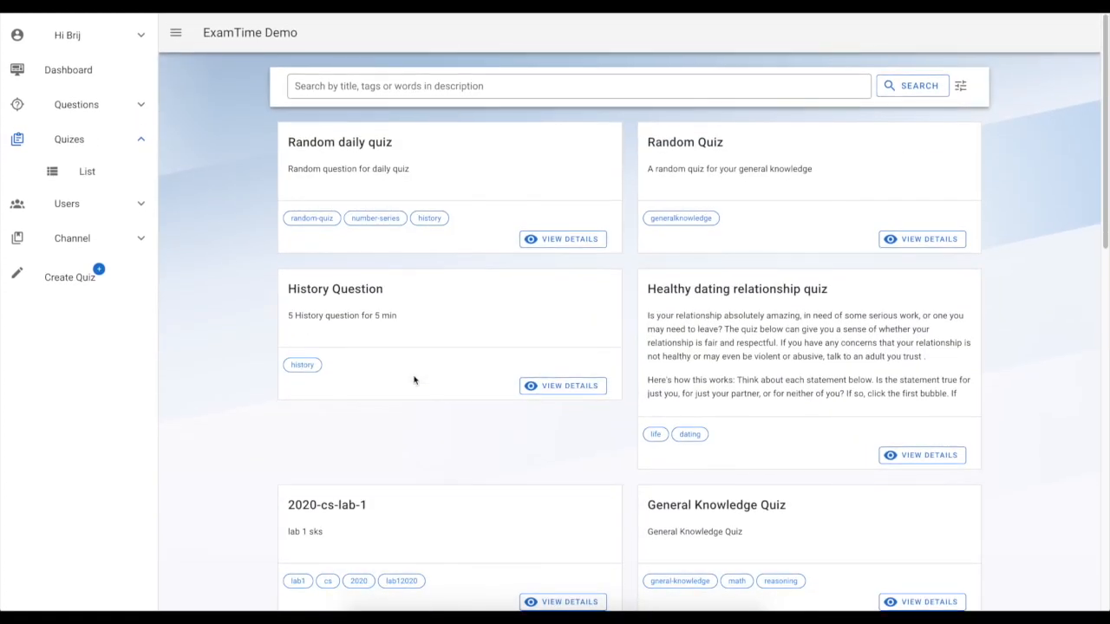